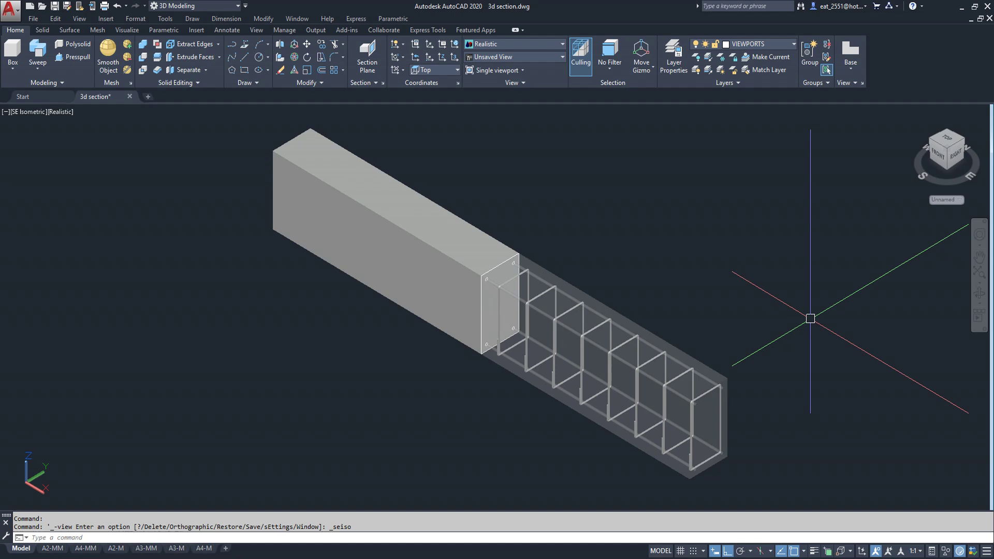
Pan the shaded beam and stirrup cage slightly to the left
{"action": "middle_click_drag", "start_coordinate": [788, 317], "coordinate": [763, 322]}
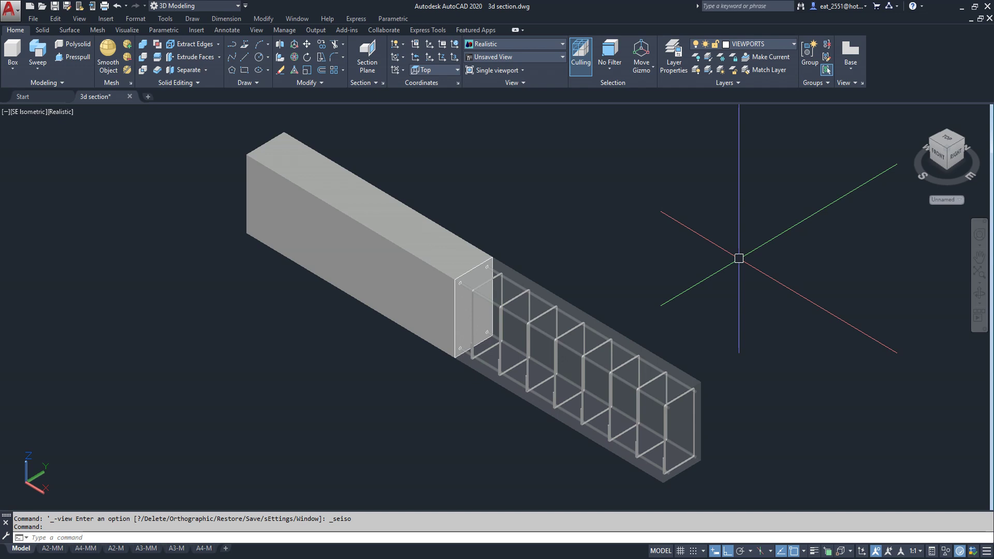
{"action": "left_click", "coordinate": [979, 295]}
Orbit and zoom to view the beam from the opposite side, stirrup cage on the left
{"action": "mouse_move", "coordinate": [699, 338]}
{"action": "left_mouse_down"}
{"action": "mouse_move", "coordinate": [568, 340]}
{"action": "mouse_move", "coordinate": [687, 353]}
{"action": "mouse_move", "coordinate": [770, 313]}
{"action": "mouse_move", "coordinate": [701, 366]}
{"action": "mouse_move", "coordinate": [554, 360]}
{"action": "mouse_move", "coordinate": [616, 277]}
{"action": "mouse_move", "coordinate": [601, 281]}
{"action": "left_mouse_up"}
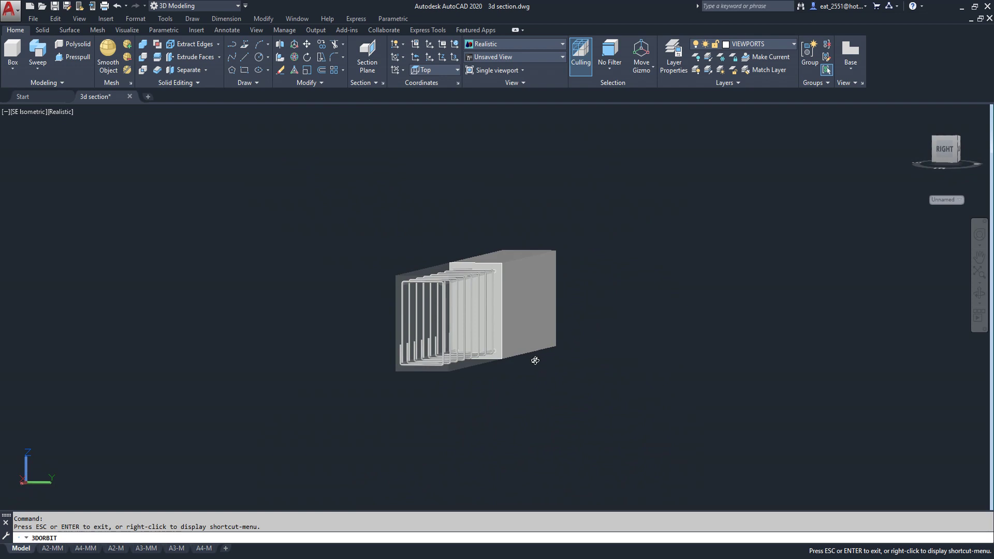
{"action": "scroll", "coordinate": [457, 308], "scroll_direction": "up", "scroll_amount": 1}
{"action": "scroll", "coordinate": [456, 308], "scroll_direction": "up", "scroll_amount": 1}
{"action": "scroll", "coordinate": [455, 321], "scroll_direction": "up", "scroll_amount": 1}
{"action": "mouse_move", "coordinate": [446, 326]}
{"action": "left_mouse_down"}
{"action": "mouse_move", "coordinate": [562, 334]}
{"action": "mouse_move", "coordinate": [531, 215]}
{"action": "mouse_move", "coordinate": [393, 257]}
{"action": "mouse_move", "coordinate": [335, 331]}
{"action": "mouse_move", "coordinate": [335, 288]}
{"action": "left_mouse_up"}
{"action": "scroll", "coordinate": [562, 334], "scroll_direction": "down", "scroll_amount": 1}
{"action": "scroll", "coordinate": [561, 334], "scroll_direction": "down", "scroll_amount": 1}
{"action": "scroll", "coordinate": [561, 334], "scroll_direction": "down", "scroll_amount": 1}
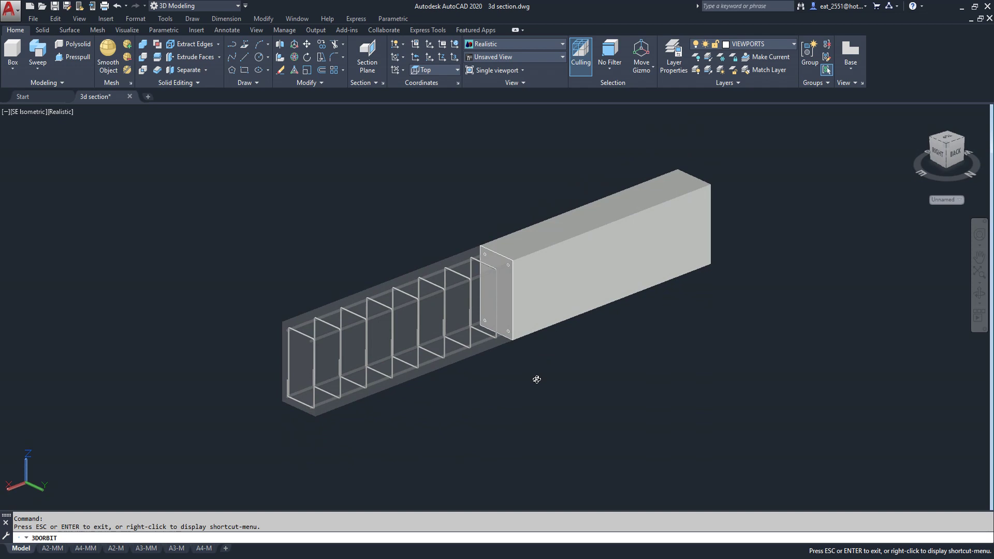
{"action": "key", "text": "Escape"}
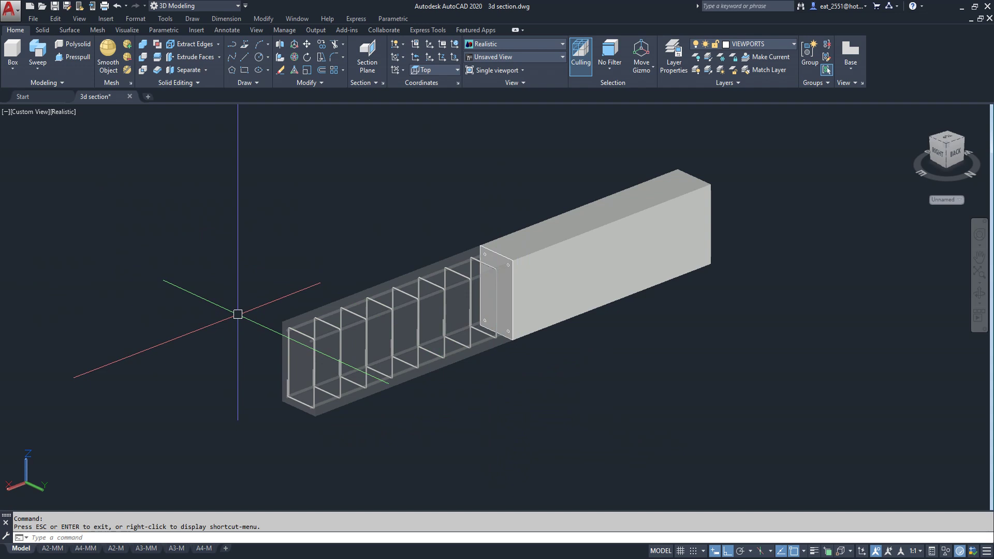
Open a new drawing from the acadiso.dwt drawing template
{"action": "left_click", "coordinate": [21, 19]}
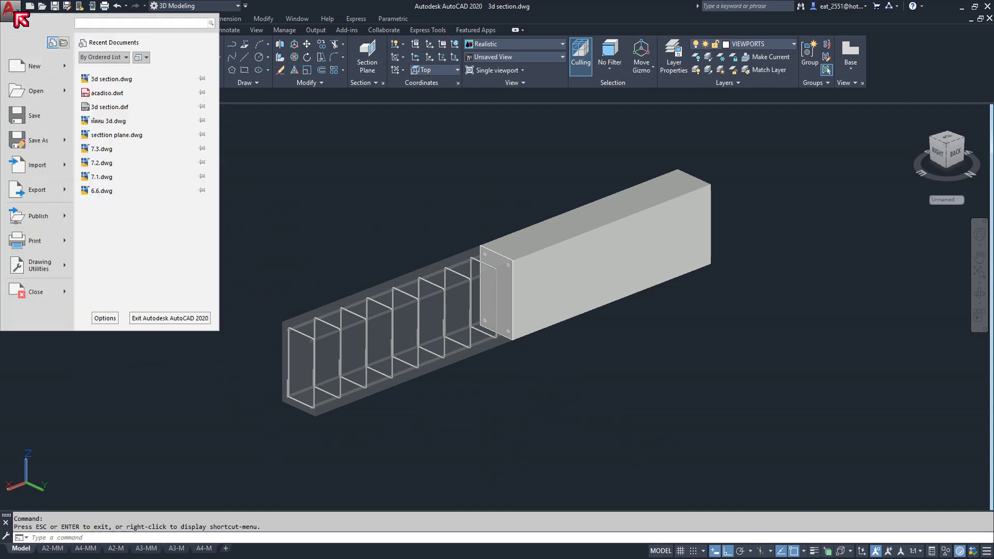
{"action": "left_click", "coordinate": [49, 96]}
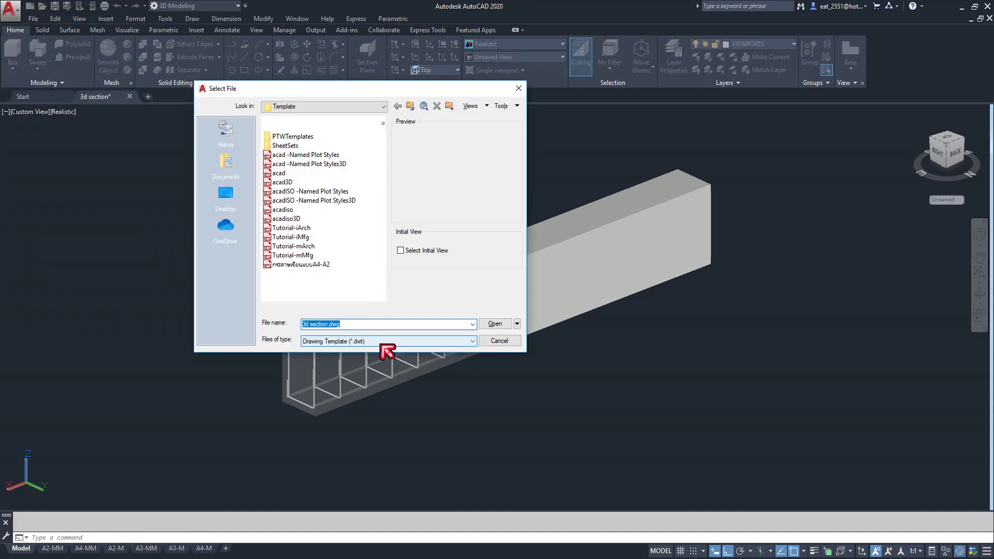
{"action": "left_click", "coordinate": [382, 345]}
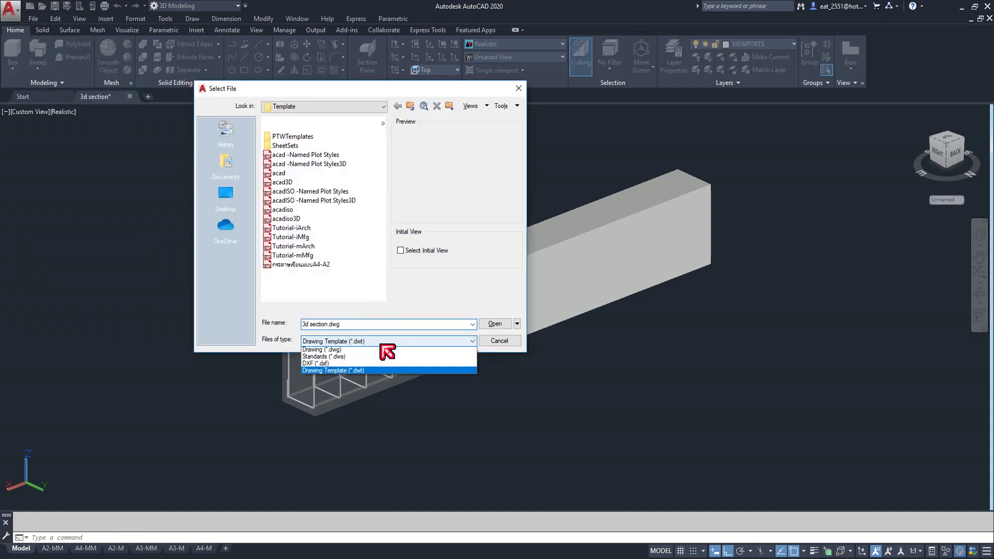
{"action": "left_click", "coordinate": [383, 372]}
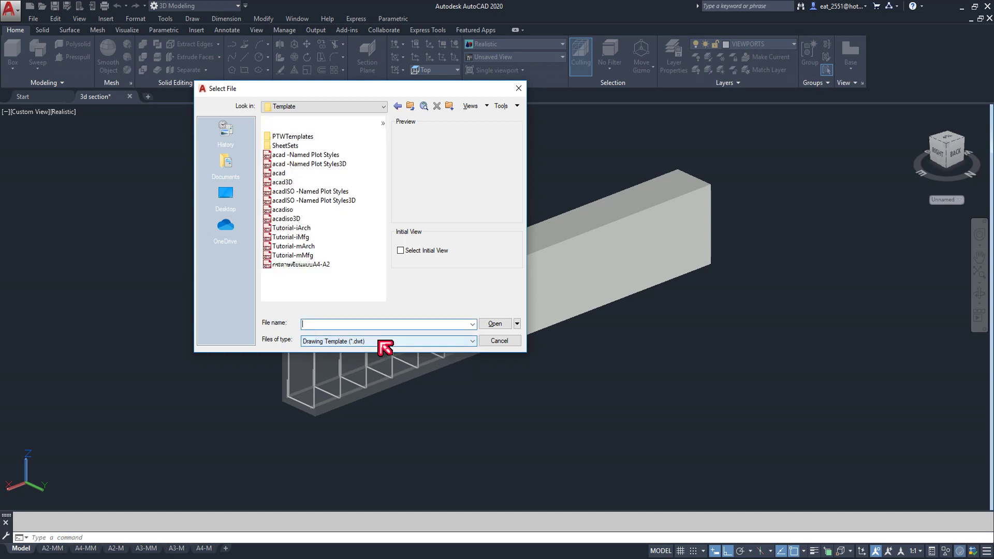
{"action": "left_click", "coordinate": [288, 209]}
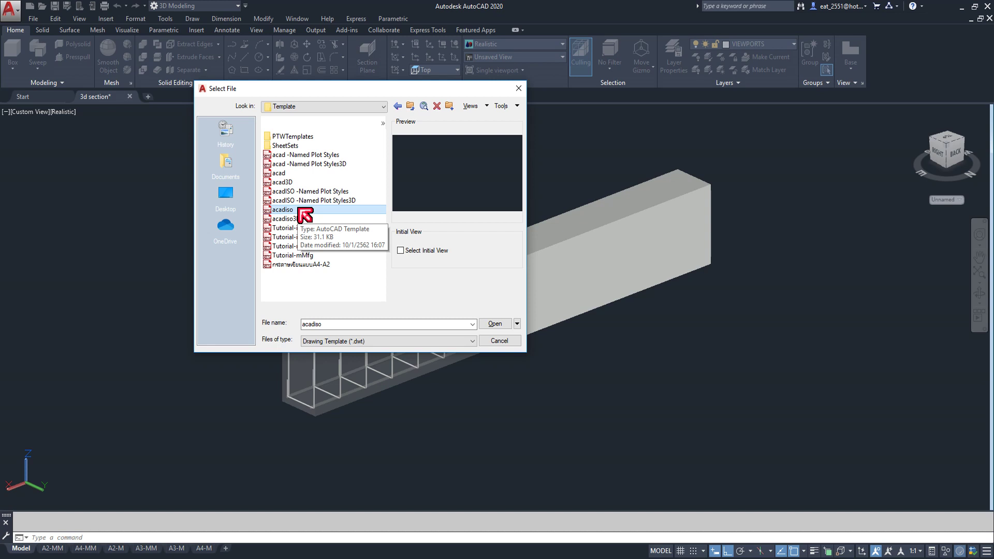
{"action": "left_click", "coordinate": [494, 324]}
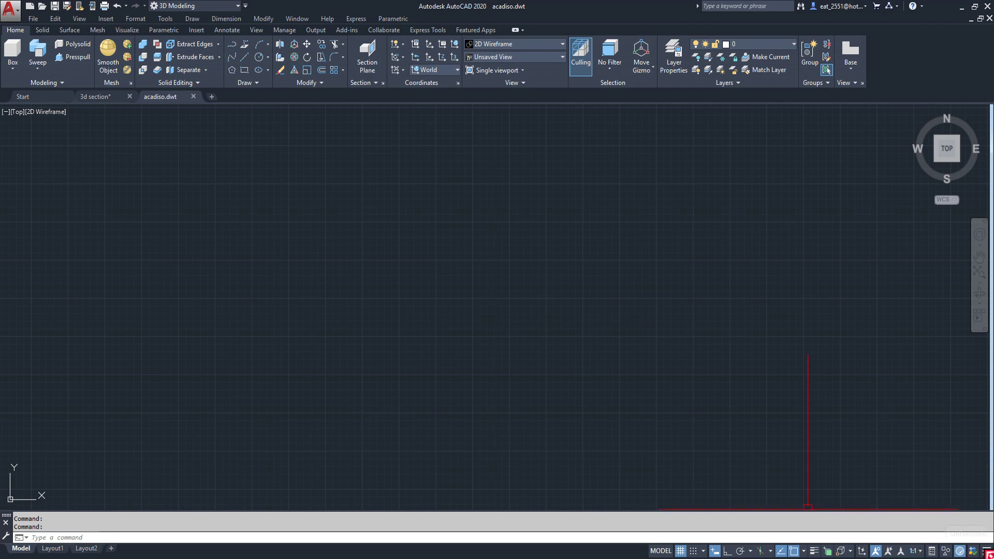
Add Dynamic UCS to the status bar and turn it on
{"action": "left_click", "coordinate": [987, 552]}
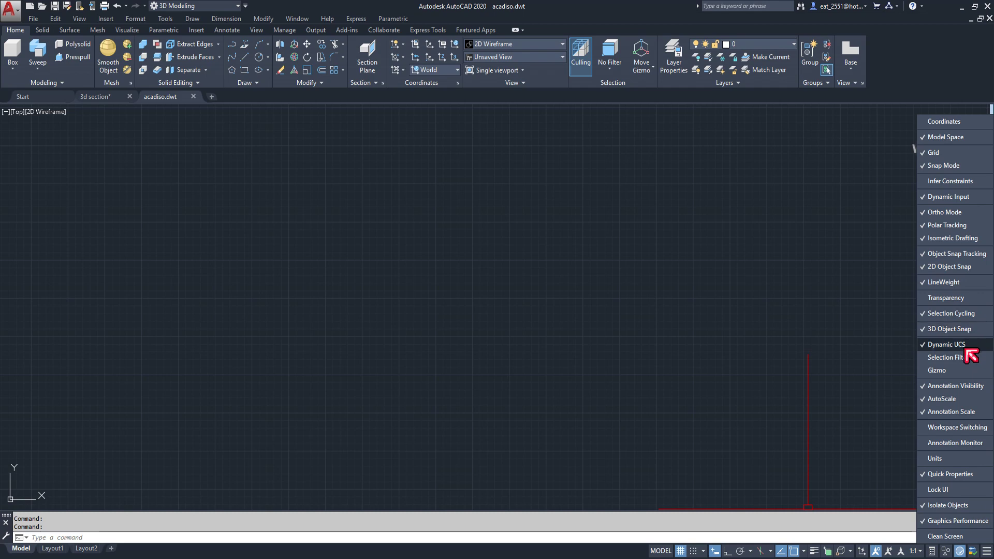
{"action": "left_click", "coordinate": [544, 555]}
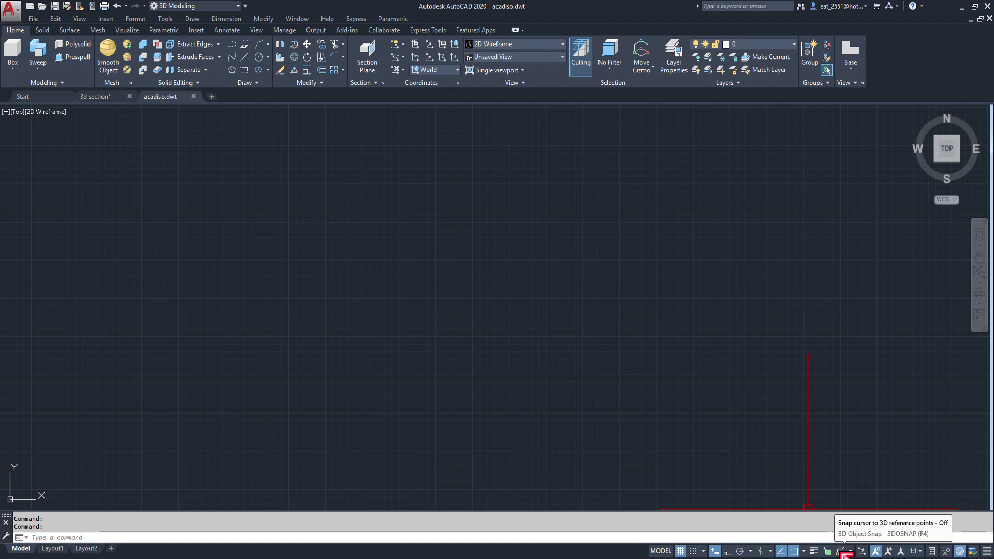
{"action": "left_click", "coordinate": [871, 553]}
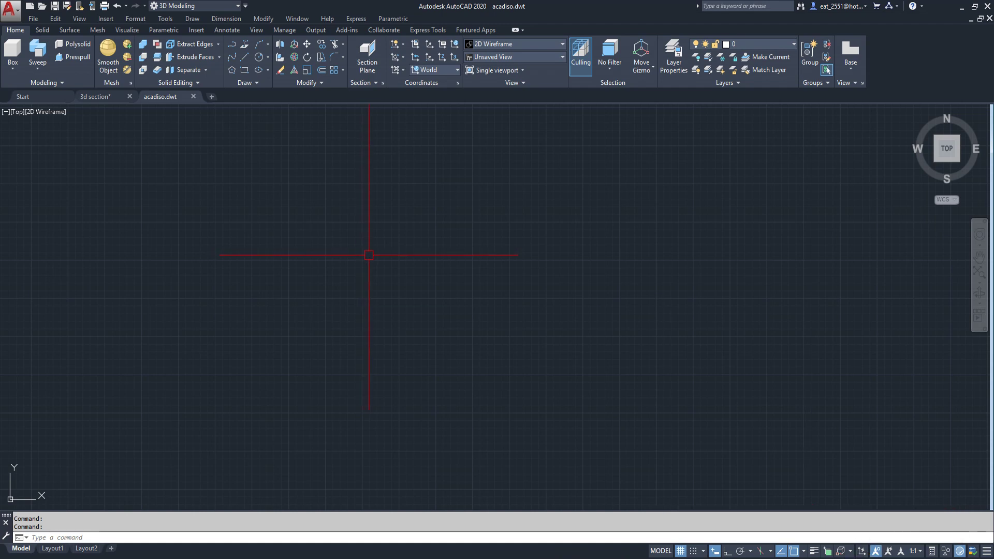
Float the command line, keep the 3D Modeling workspace, and redock the command line
{"action": "mouse_move", "coordinate": [6, 515]}
{"action": "left_mouse_down"}
{"action": "mouse_move", "coordinate": [41, 489]}
{"action": "mouse_move", "coordinate": [183, 443]}
{"action": "left_mouse_up"}
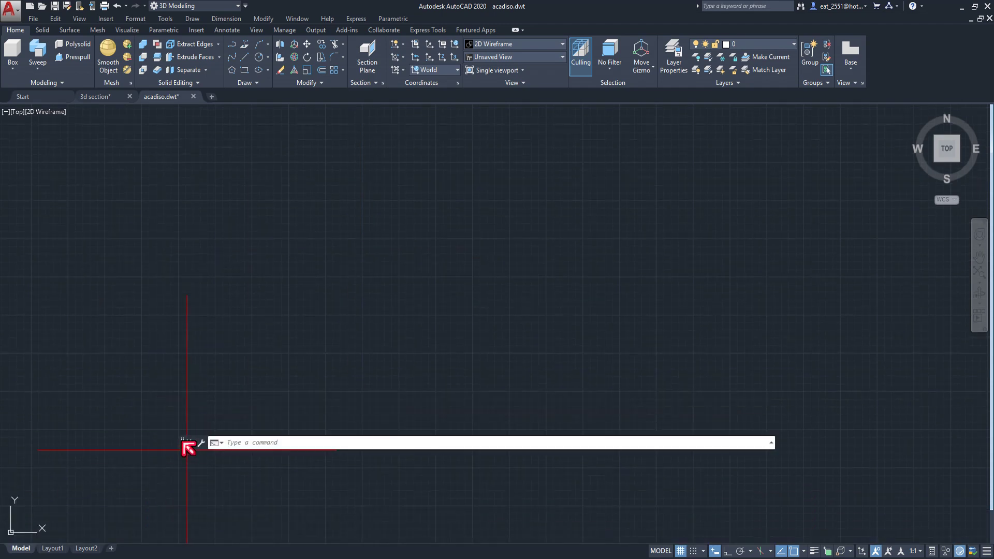
{"action": "left_click", "coordinate": [238, 6]}
{"action": "left_click", "coordinate": [208, 41]}
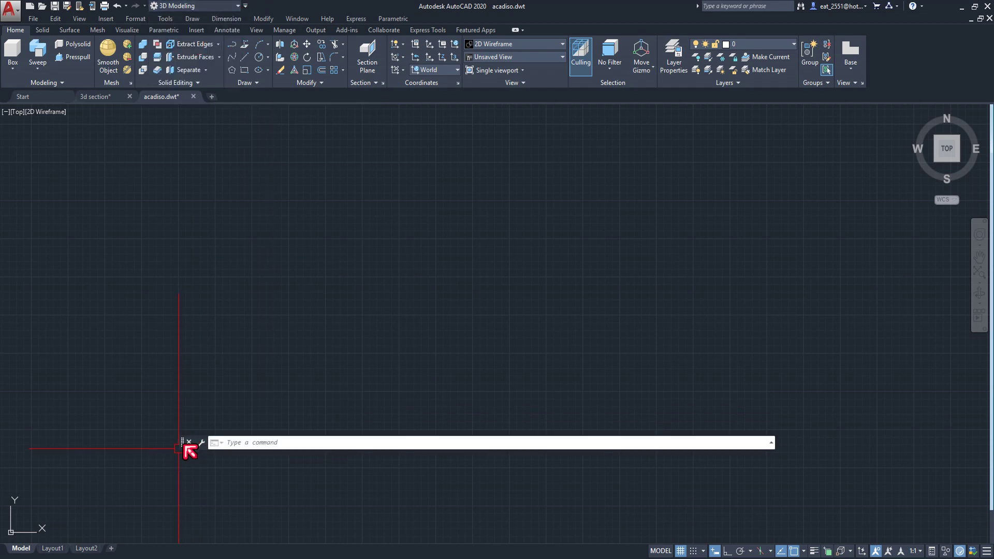
{"action": "left_click_drag", "start_coordinate": [184, 445], "coordinate": [175, 553]}
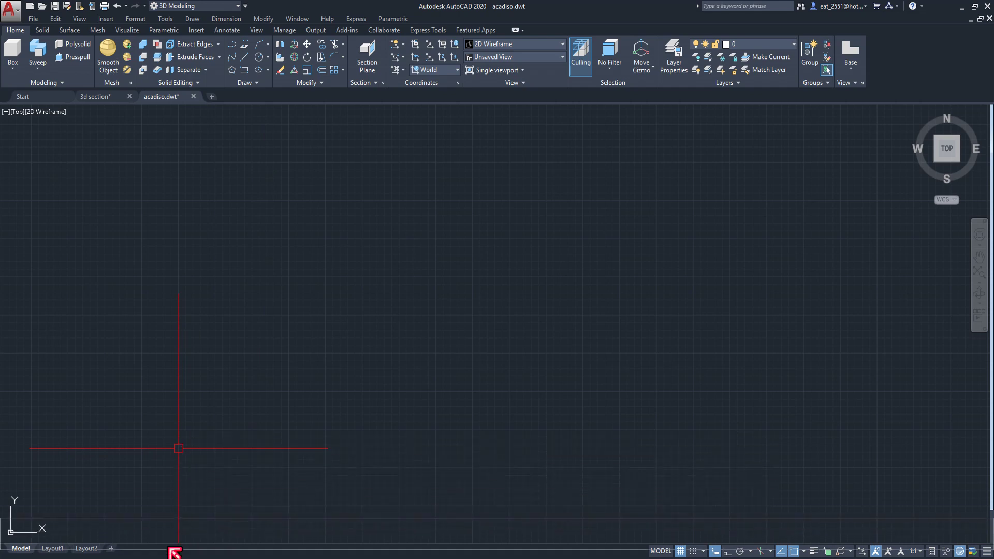
{"action": "left_click_drag", "start_coordinate": [174, 553], "coordinate": [175, 554]}
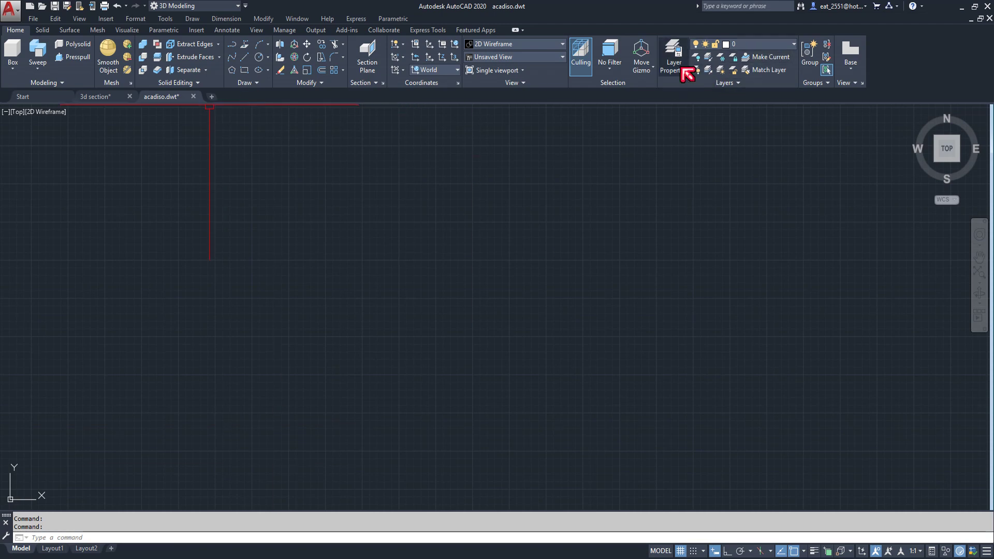
{"action": "left_click", "coordinate": [246, 6]}
{"action": "left_click", "coordinate": [270, 263]}
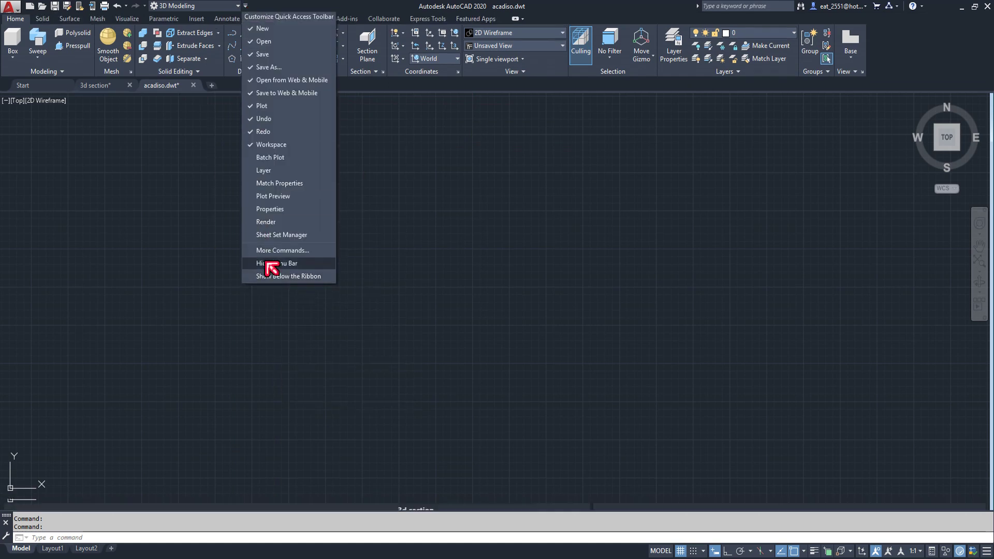
{"action": "left_click", "coordinate": [246, 6]}
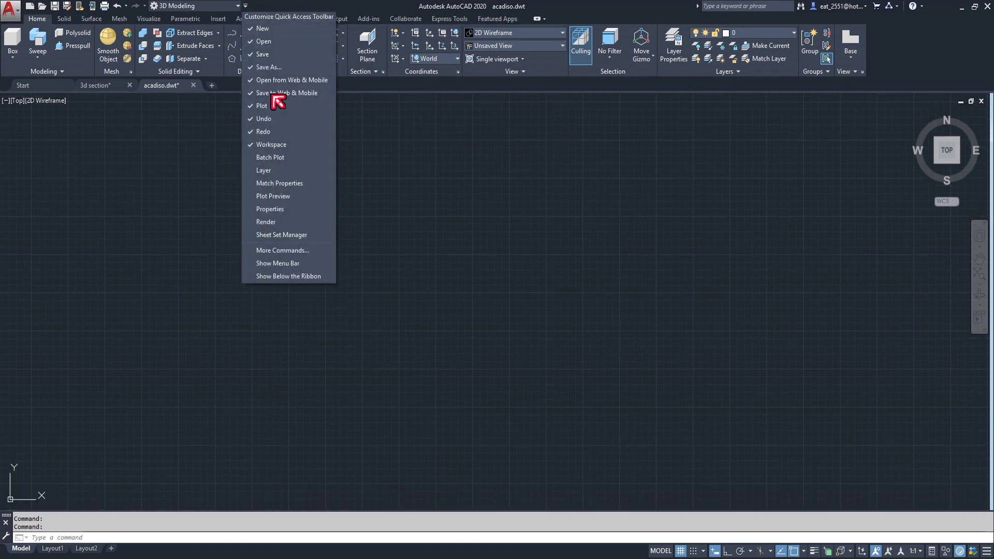
{"action": "left_click", "coordinate": [266, 263]}
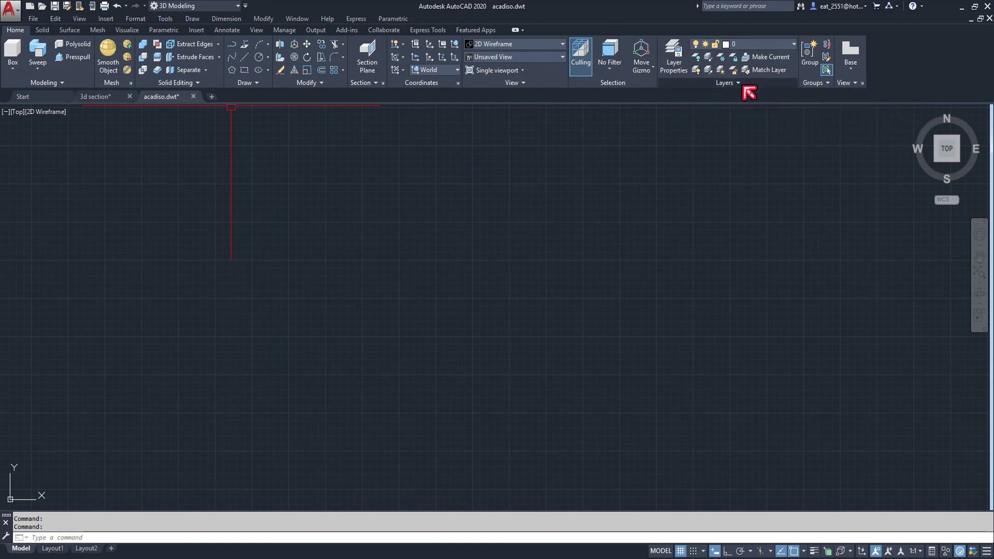
{"action": "left_click", "coordinate": [784, 46]}
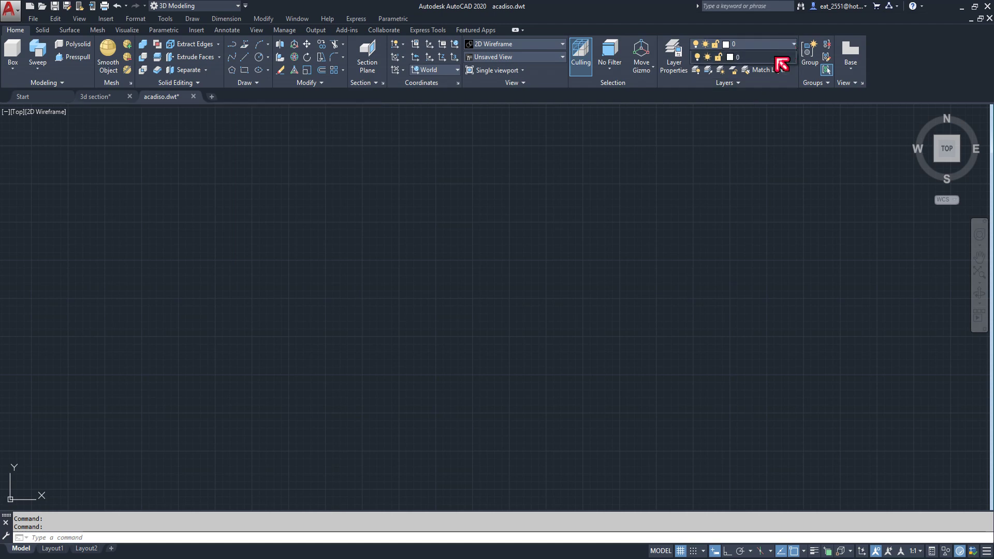
{"action": "left_click", "coordinate": [785, 55]}
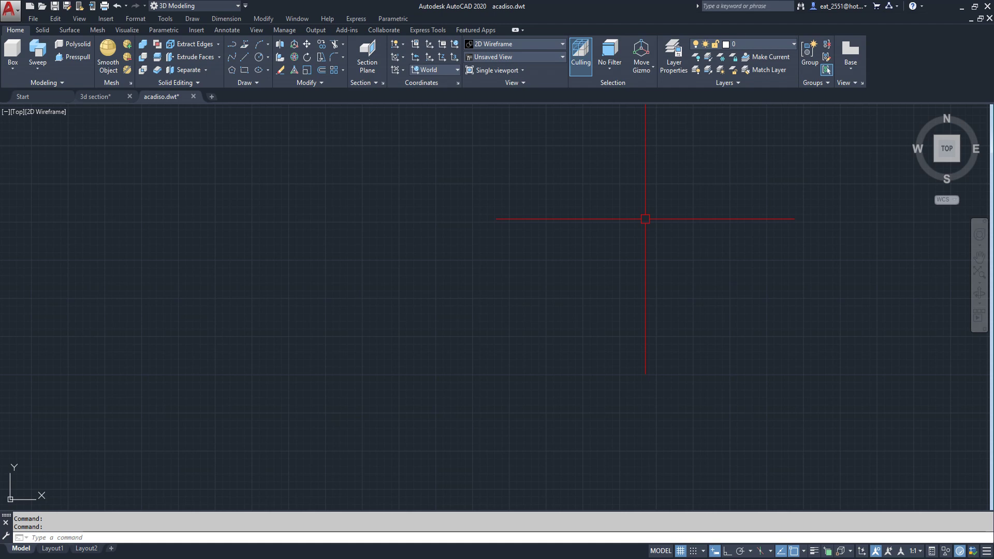
{"action": "left_click", "coordinate": [680, 64]}
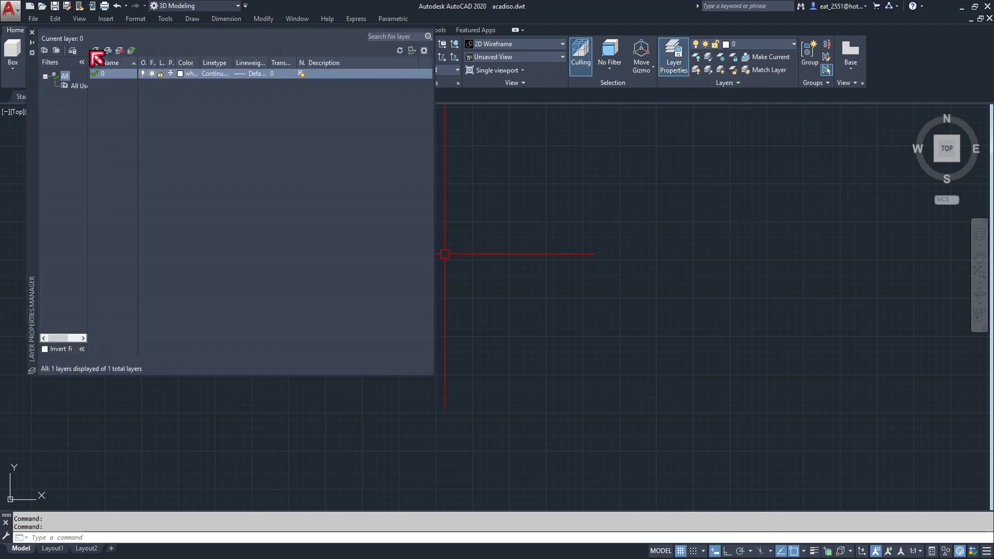
Create layer RB-9 in green with a 0.25 mm lineweight
{"action": "key", "text": "alt+n"}
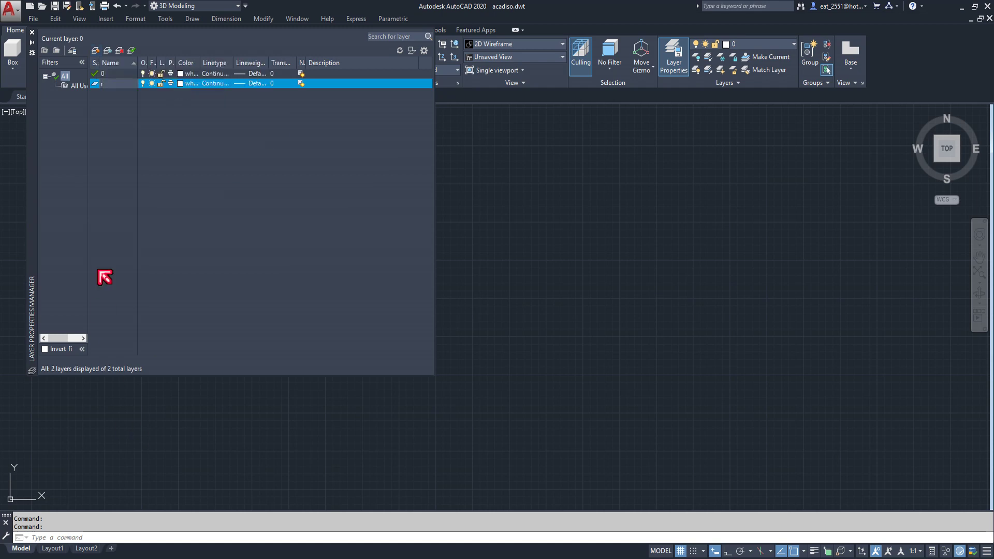
{"action": "type", "text": "R"}
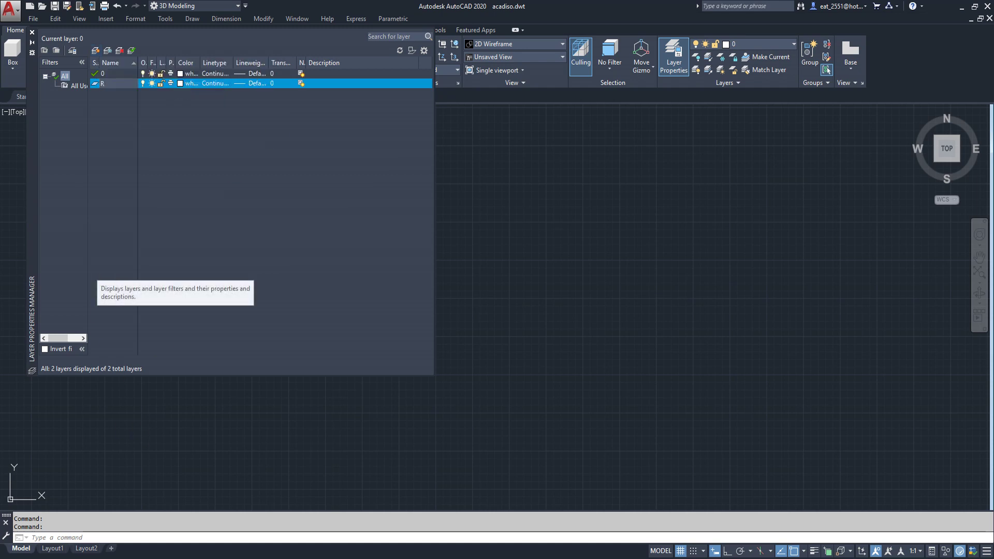
{"action": "type", "text": "B-"}
{"action": "type", "text": "9"}
{"action": "left_click", "coordinate": [181, 85]}
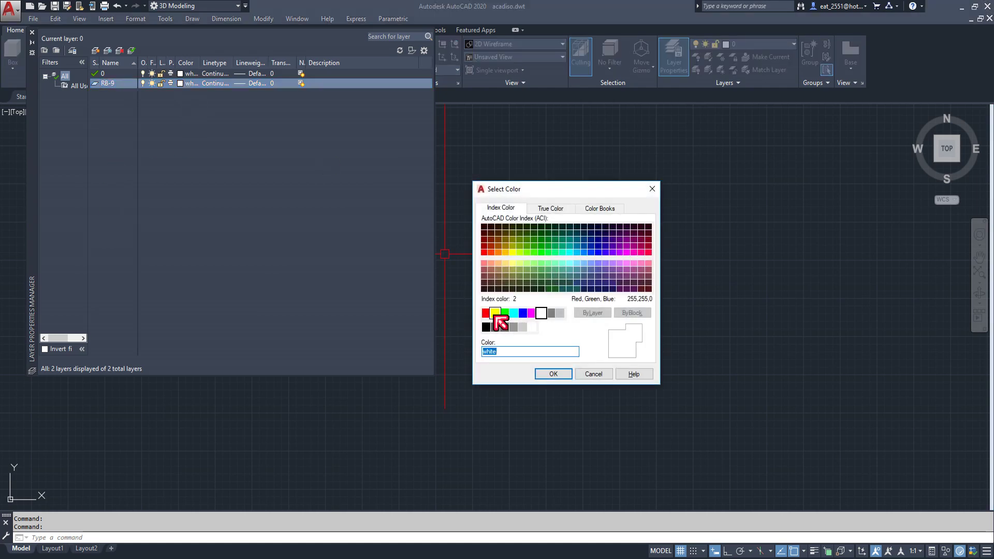
{"action": "left_click", "coordinate": [504, 312]}
{"action": "left_click", "coordinate": [552, 375]}
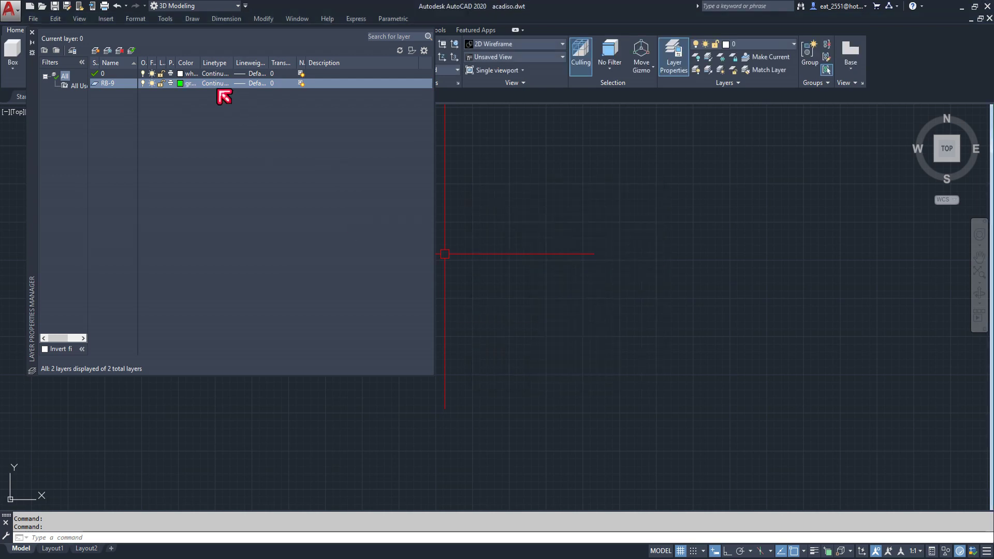
{"action": "left_click", "coordinate": [251, 83]}
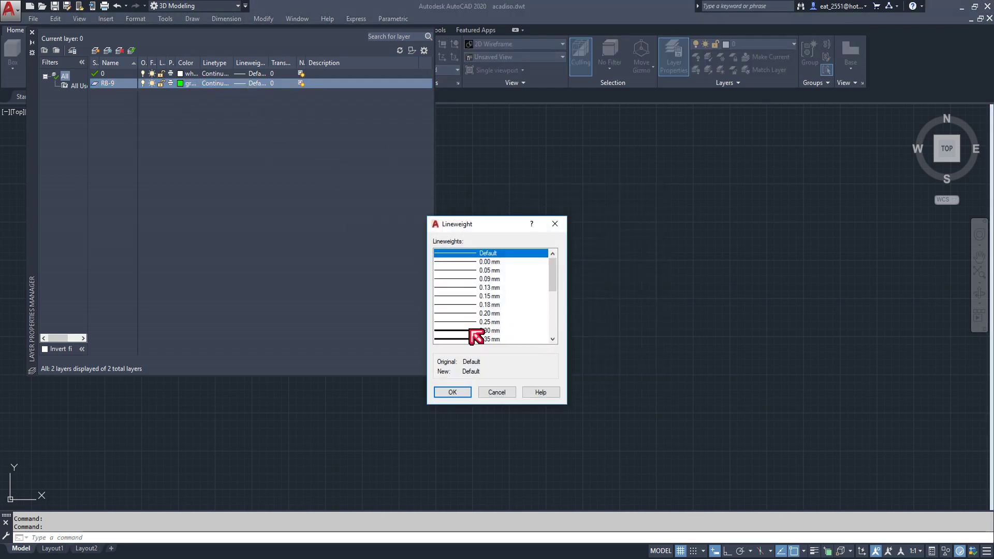
{"action": "left_click", "coordinate": [472, 322]}
{"action": "left_click", "coordinate": [454, 393]}
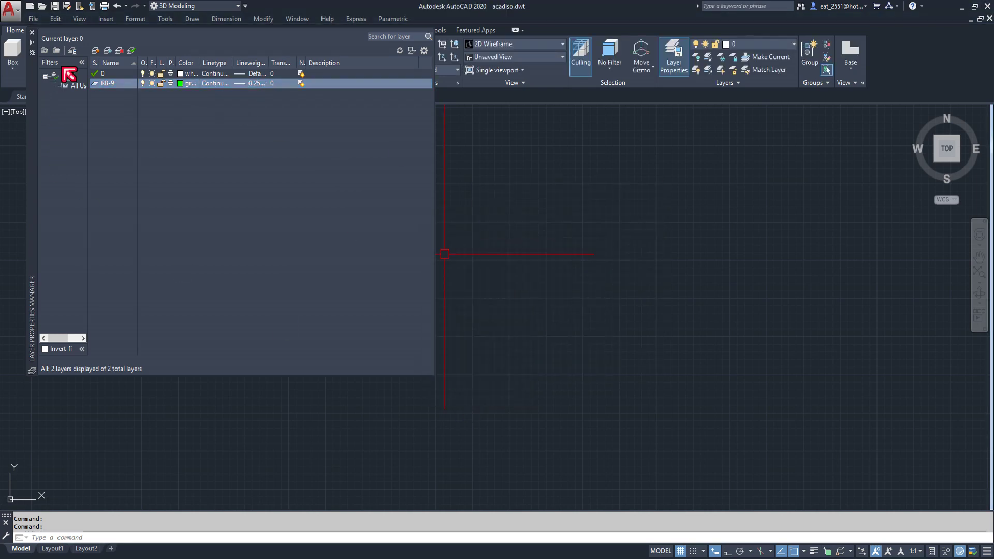
Create layer DB-16 in red with a 0.35 mm lineweight
{"action": "left_click", "coordinate": [96, 50]}
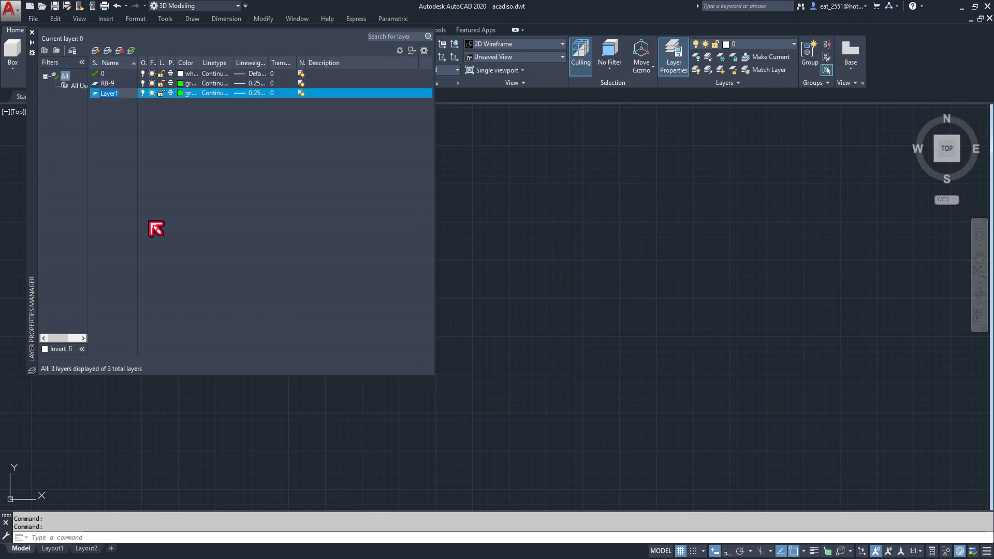
{"action": "type", "text": "DB"}
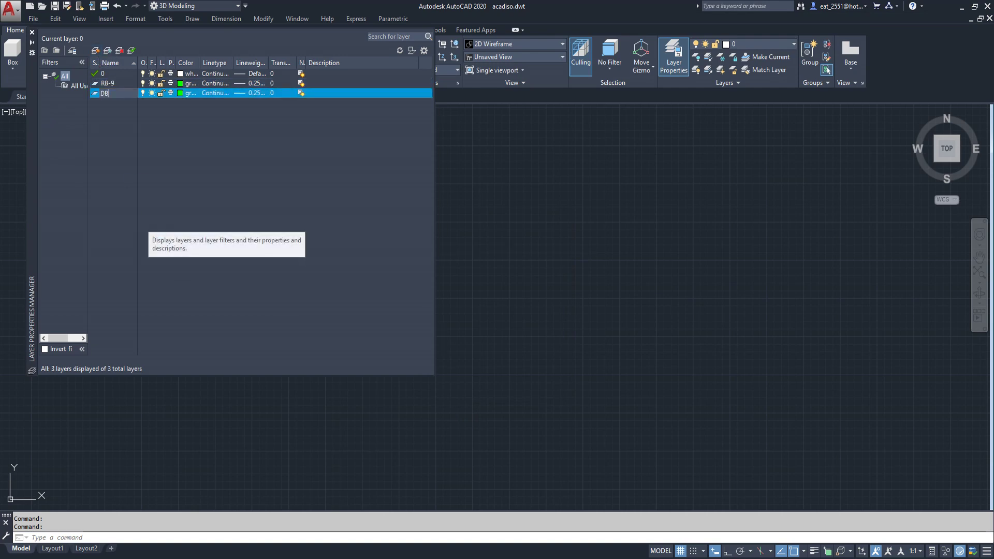
{"action": "type", "text": "-16"}
{"action": "left_click", "coordinate": [183, 97]}
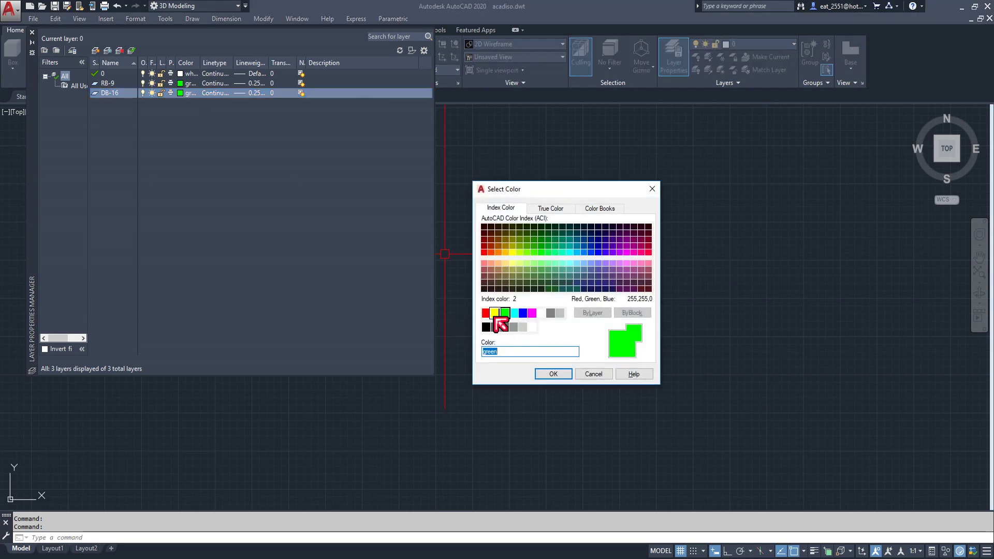
{"action": "left_click", "coordinate": [486, 313]}
{"action": "left_click", "coordinate": [553, 374]}
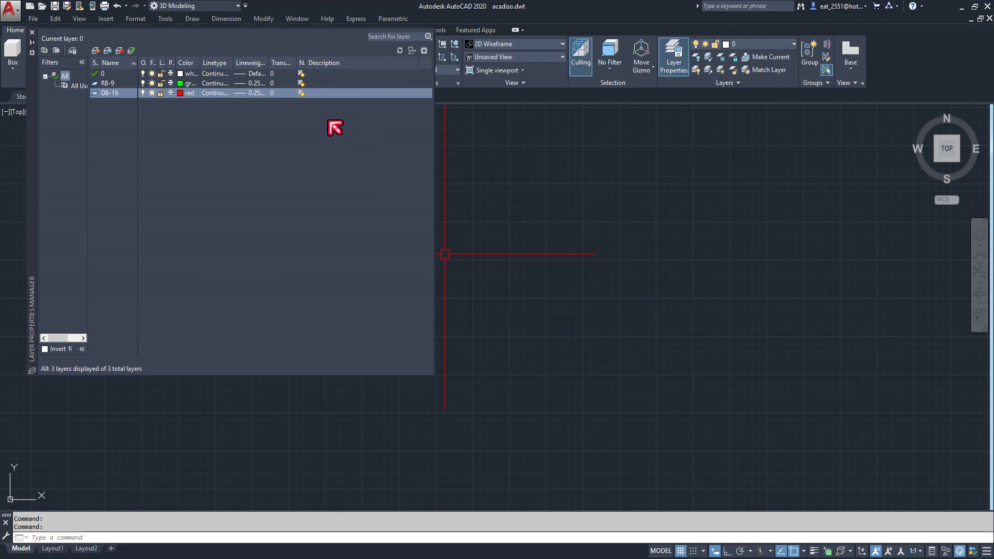
{"action": "left_click", "coordinate": [241, 93]}
{"action": "left_click", "coordinate": [463, 339]}
{"action": "left_click", "coordinate": [460, 395]}
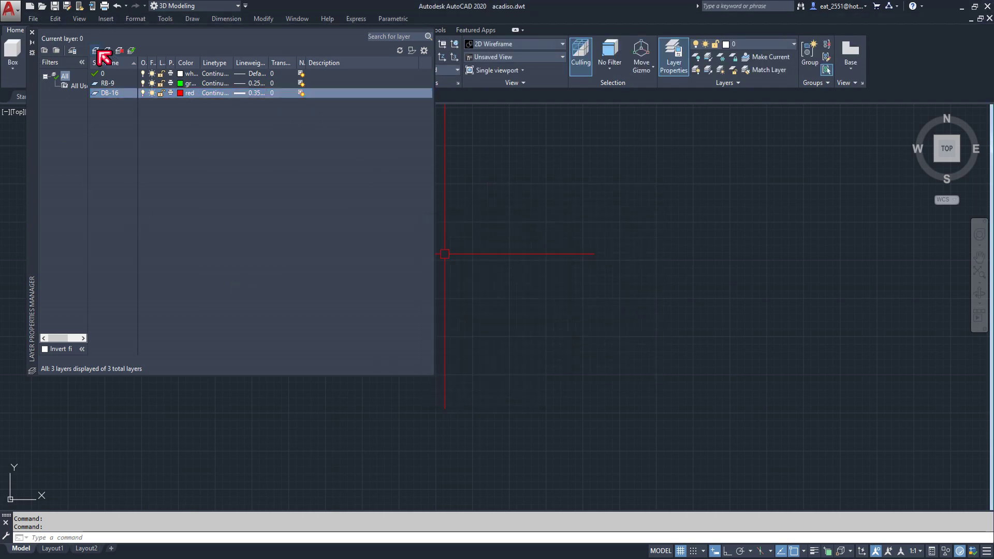
Add a new layer named Concrete with cyan colour
{"action": "left_click", "coordinate": [97, 50]}
{"action": "key", "text": "BackSpace"}
{"action": "type", "text": "C"}
{"action": "type", "text": "om"}
{"action": "key", "text": "BackSpace"}
{"action": "type", "text": "ncrete"}
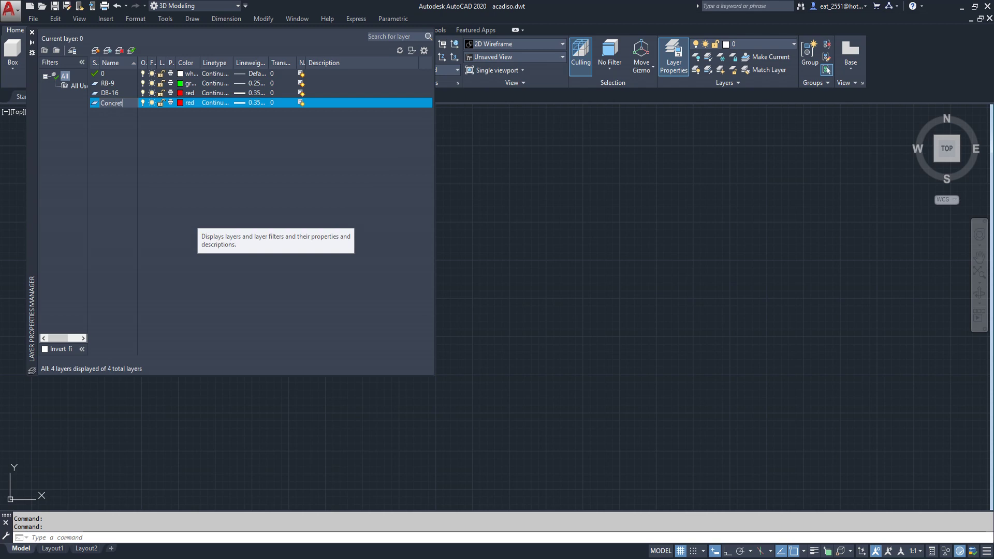
{"action": "left_click", "coordinate": [181, 102]}
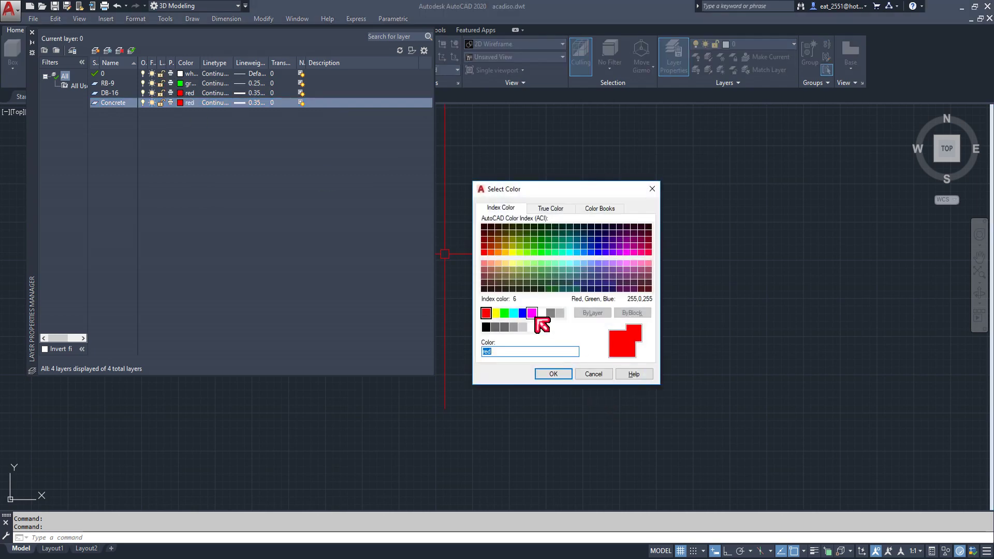
{"action": "left_click", "coordinate": [516, 315]}
{"action": "left_click", "coordinate": [552, 374]}
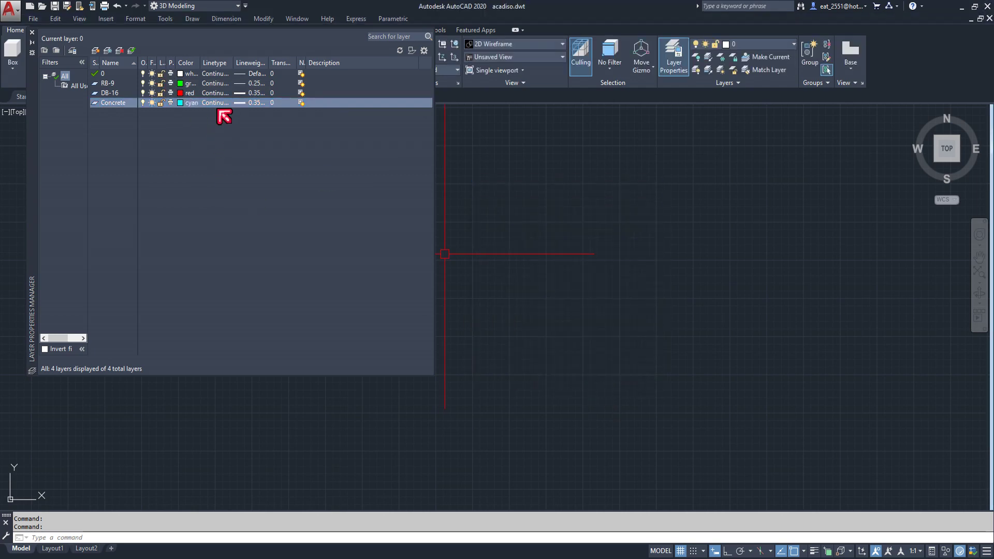
Add a Section layer with grey colour 8 and Default lineweight
{"action": "left_click", "coordinate": [101, 53]}
{"action": "type", "text": "Section"}
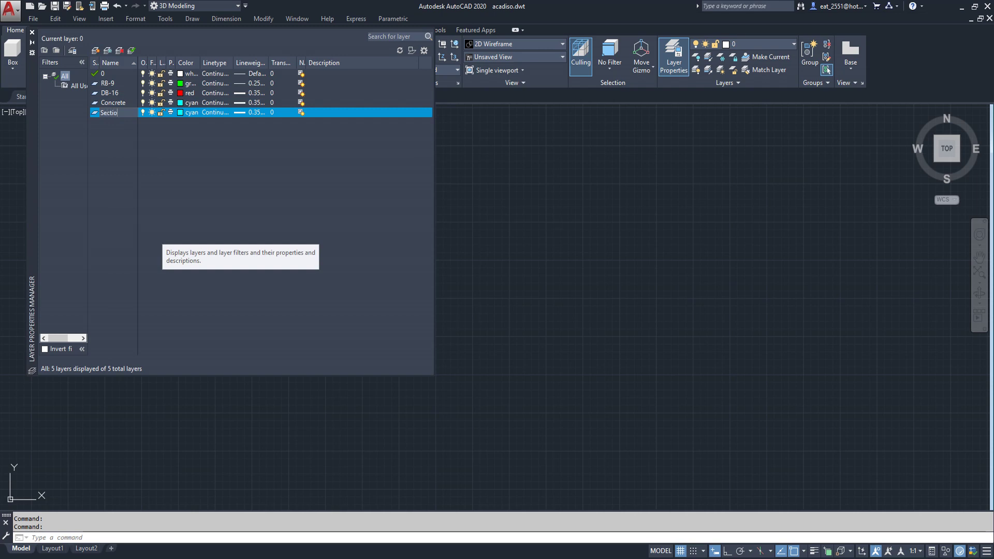
{"action": "left_click", "coordinate": [181, 112]}
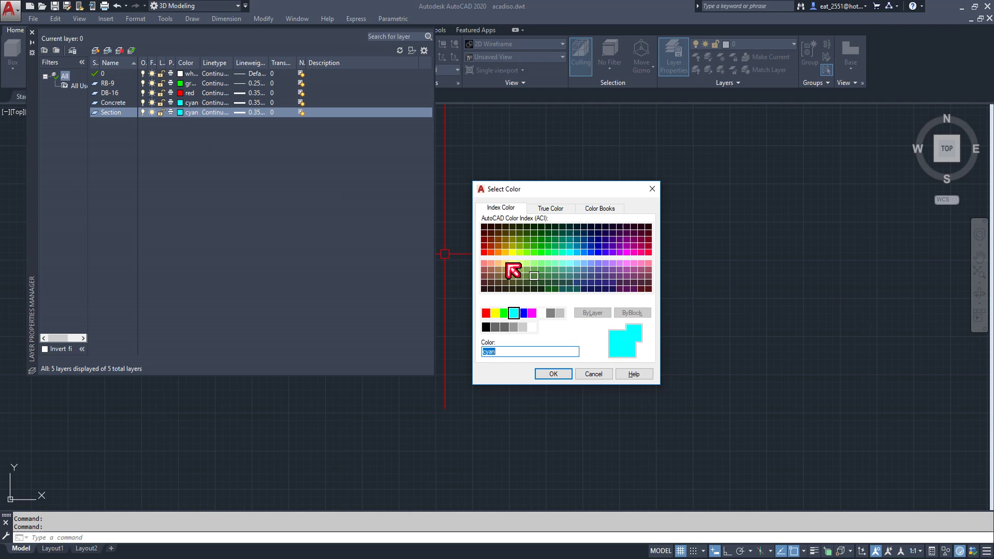
{"action": "left_click", "coordinate": [551, 313]}
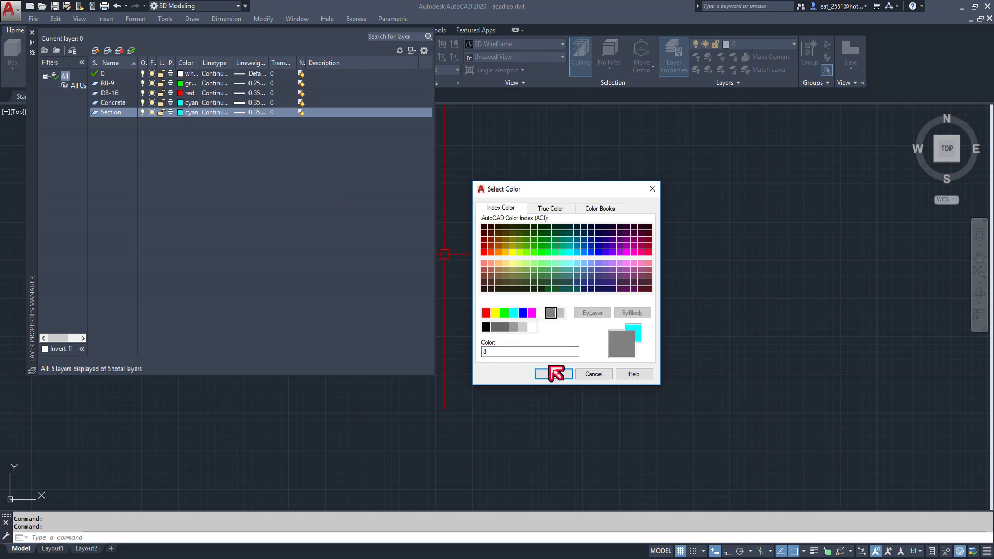
{"action": "left_click", "coordinate": [553, 374]}
{"action": "left_click", "coordinate": [251, 113]}
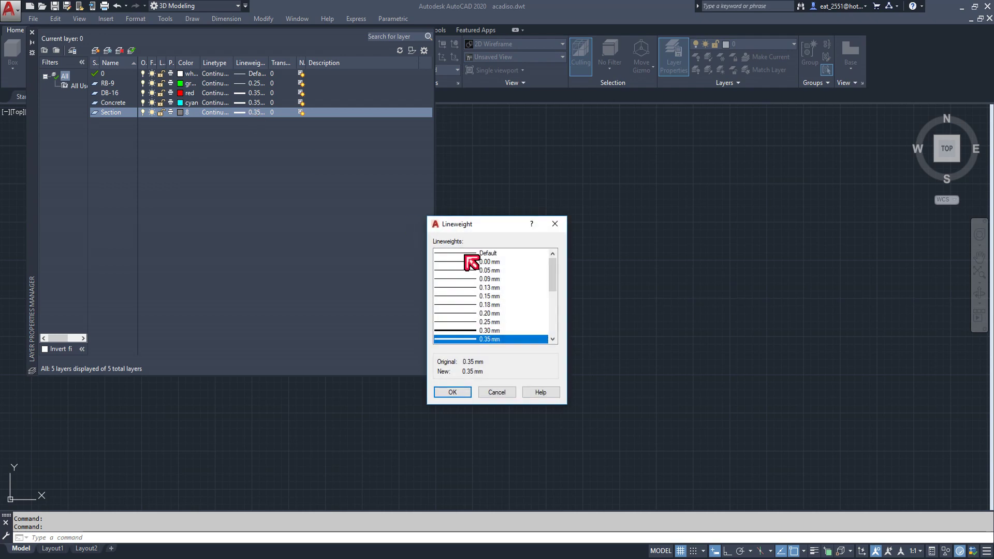
{"action": "left_click", "coordinate": [466, 253]}
{"action": "left_click", "coordinate": [456, 393]}
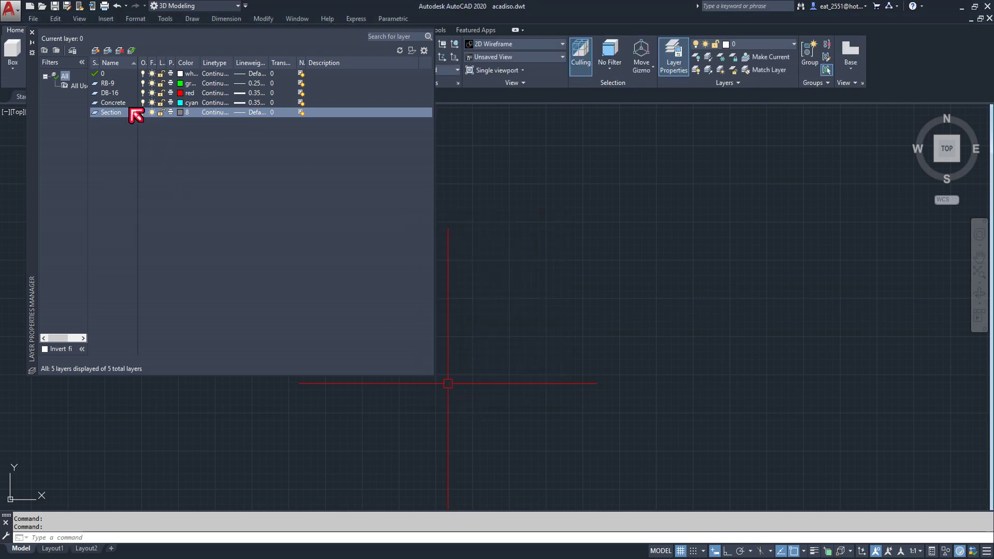
Make Concrete the current layer and close the Layer Properties palette
{"action": "left_click", "coordinate": [119, 104]}
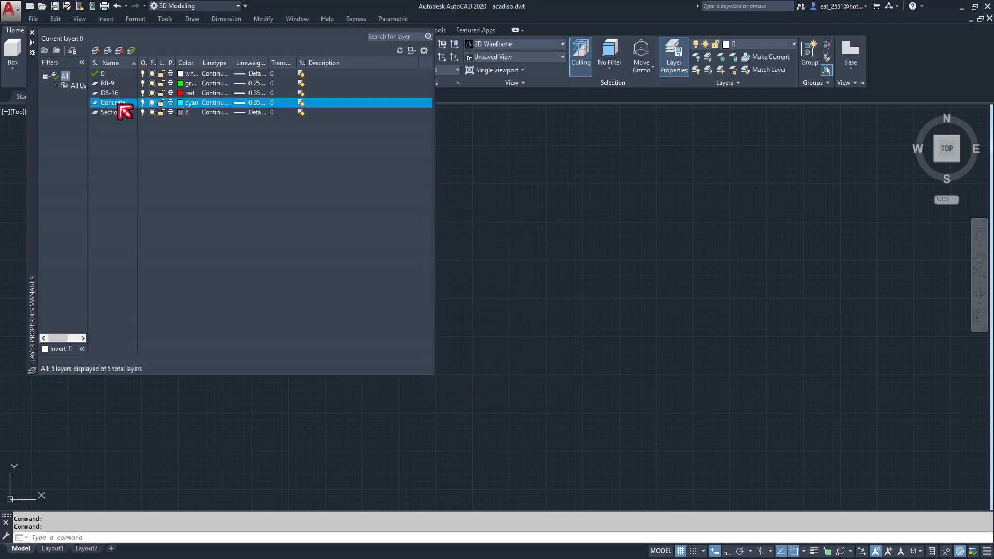
{"action": "left_click", "coordinate": [132, 50]}
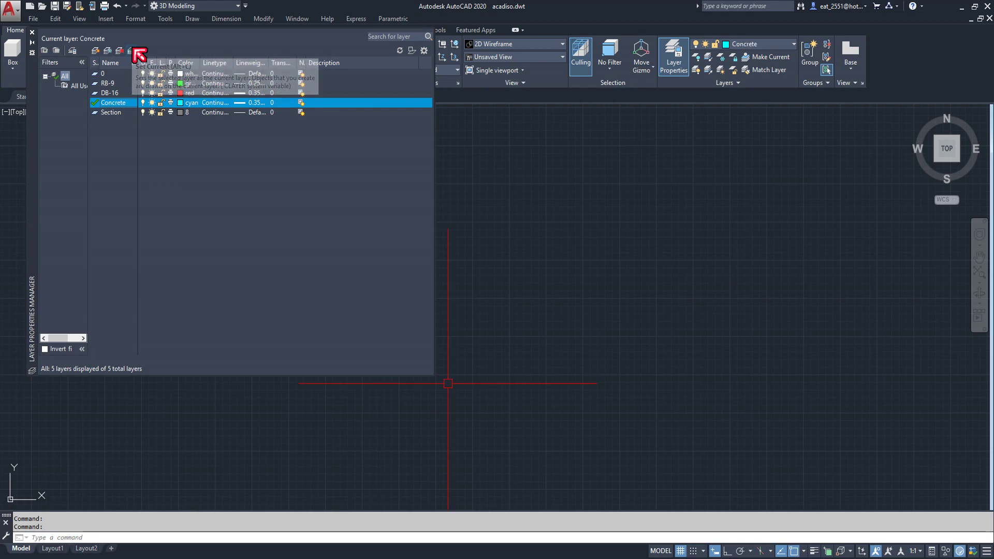
{"action": "left_click", "coordinate": [34, 32]}
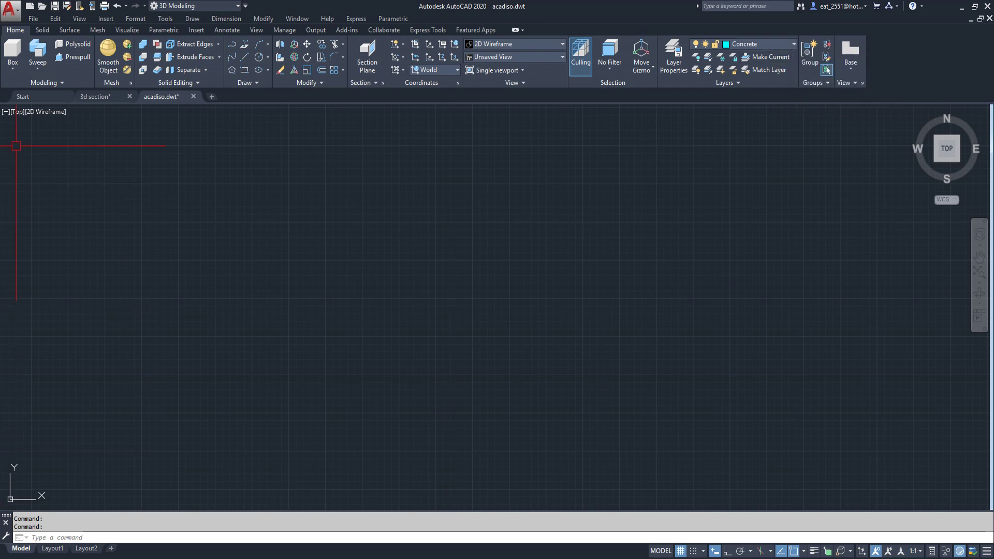
{"action": "left_click", "coordinate": [17, 111]}
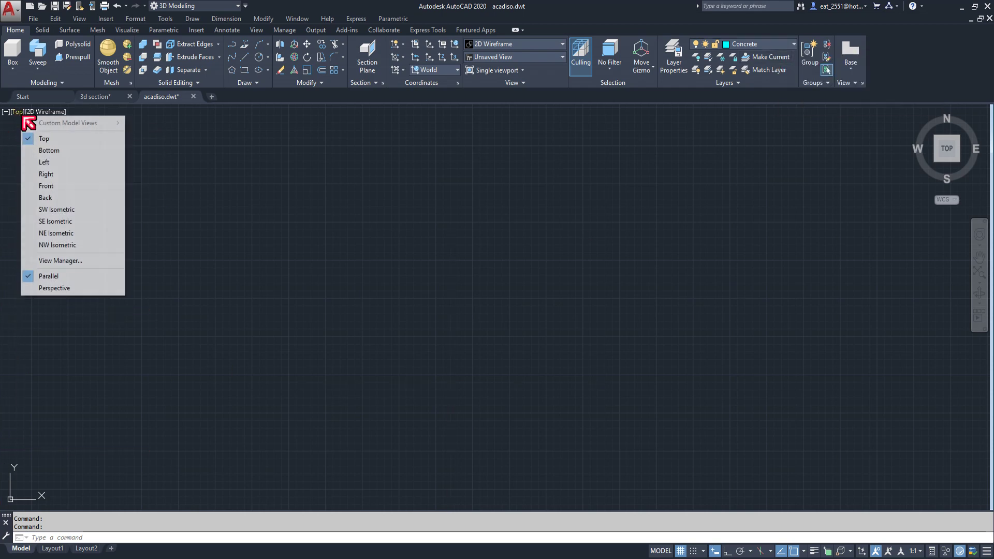
Switch to SE Isometric and start a box from a picked first corner, specified by length
{"action": "left_click", "coordinate": [71, 222]}
{"action": "middle_click_drag", "start_coordinate": [619, 284], "coordinate": [422, 277]}
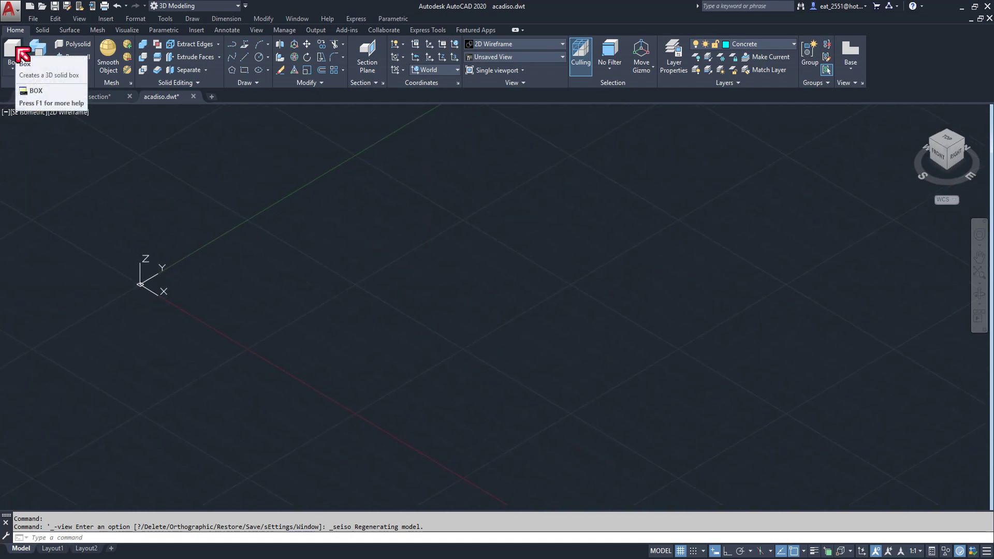
{"action": "left_click", "coordinate": [22, 53]}
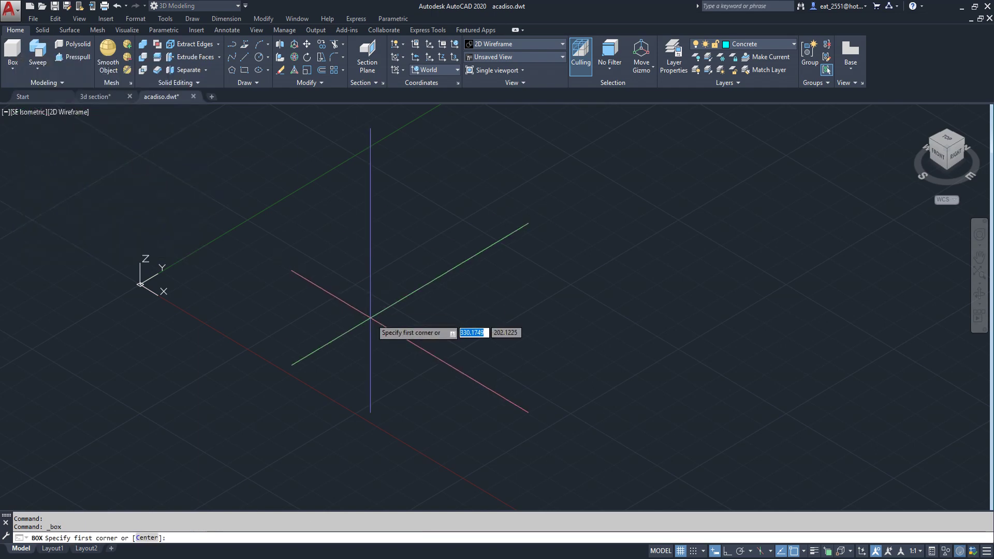
{"action": "left_click", "coordinate": [441, 260]}
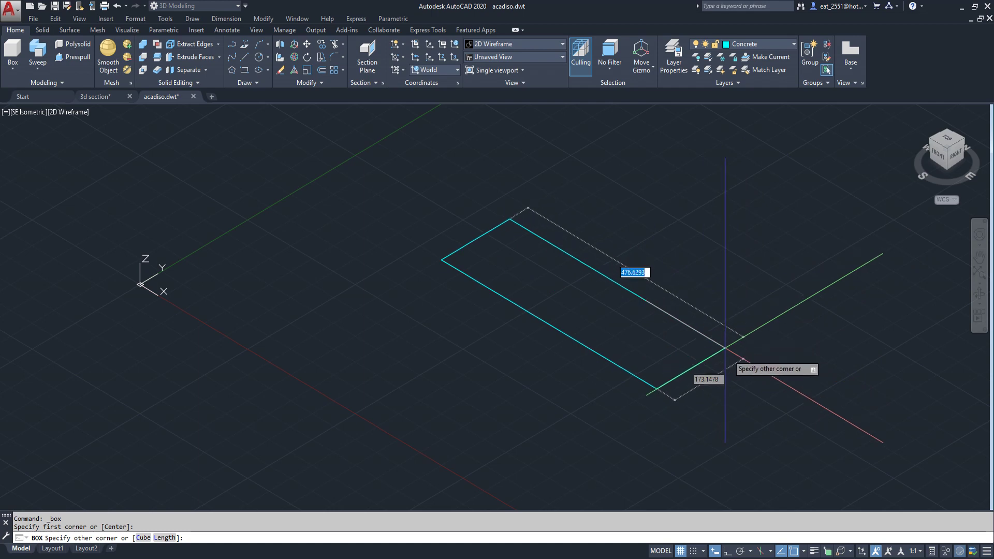
{"action": "left_click", "coordinate": [728, 550]}
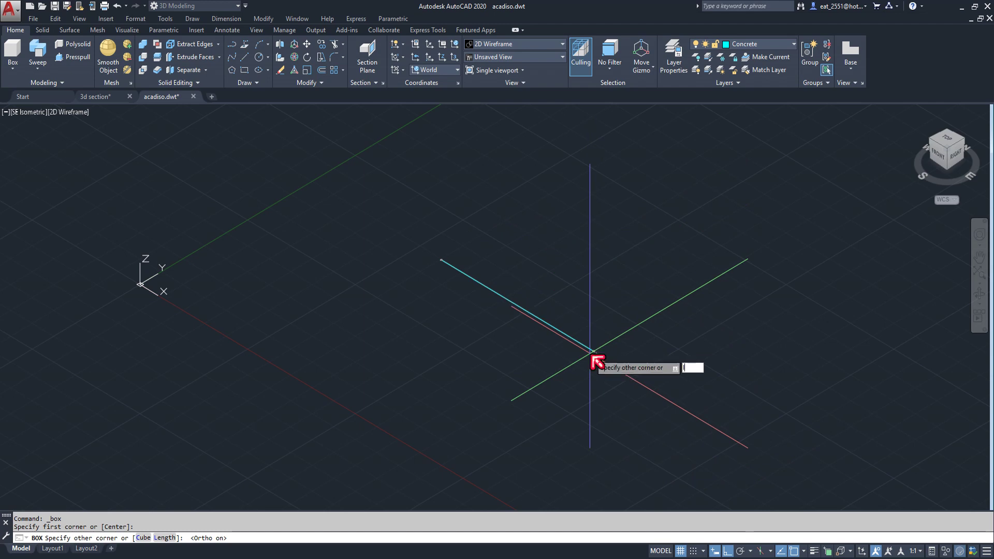
{"action": "key", "text": "Return"}
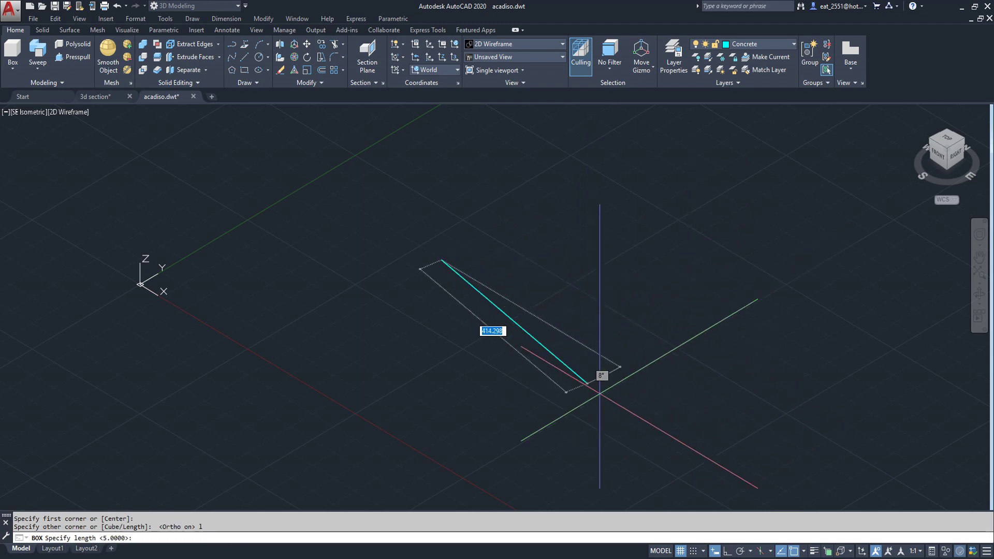
Give the box length 5, width 0.2 and height 0.4
{"action": "left_click", "coordinate": [727, 551]}
{"action": "scroll", "coordinate": [506, 277], "scroll_direction": "up", "scroll_amount": 3}
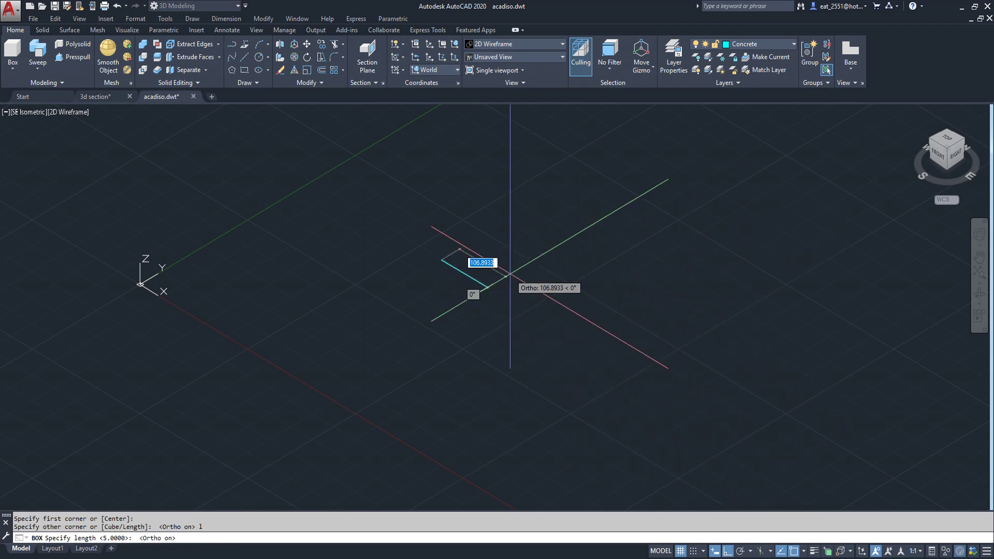
{"action": "scroll", "coordinate": [506, 277], "scroll_direction": "up", "scroll_amount": 3}
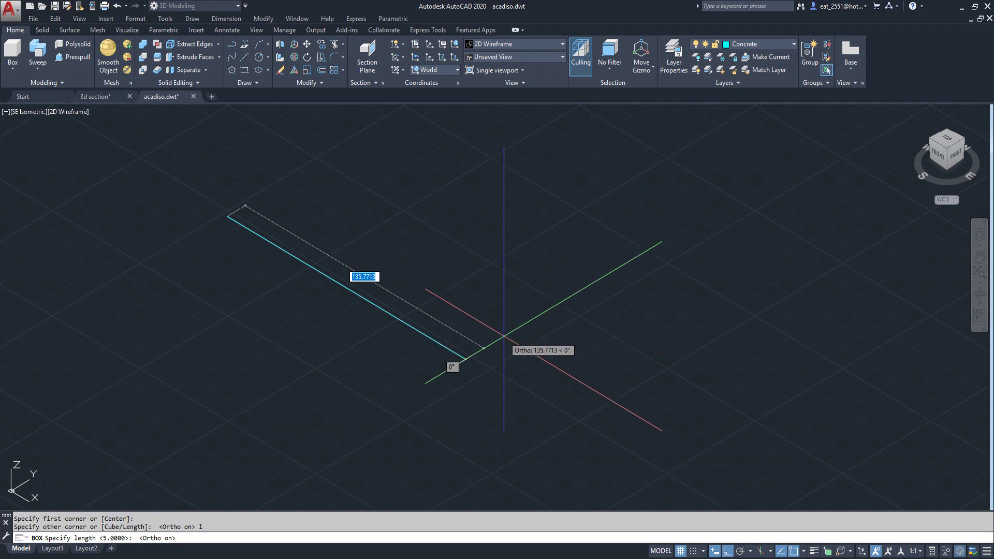
{"action": "type", "text": "5"}
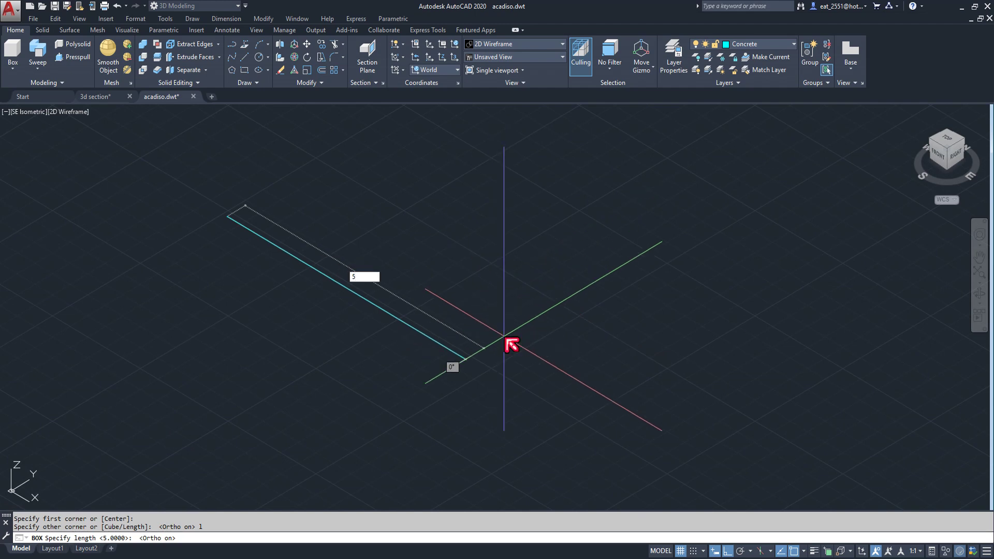
{"action": "key", "text": "Return"}
{"action": "scroll", "coordinate": [758, 374], "scroll_direction": "down", "scroll_amount": 2}
{"action": "scroll", "coordinate": [758, 374], "scroll_direction": "up", "scroll_amount": 3}
{"action": "scroll", "coordinate": [595, 310], "scroll_direction": "down", "scroll_amount": 1}
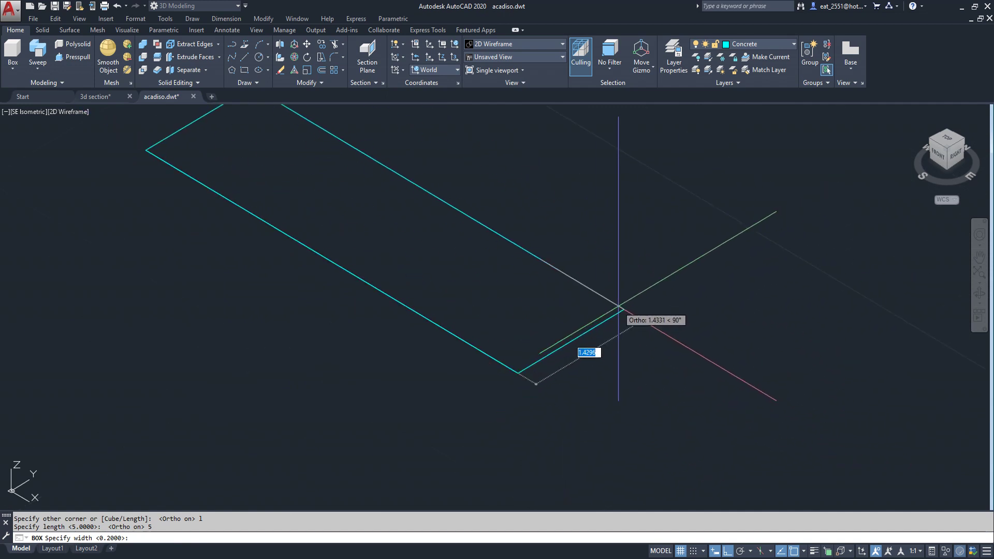
{"action": "type", "text": ".2"}
{"action": "key", "text": "Return"}
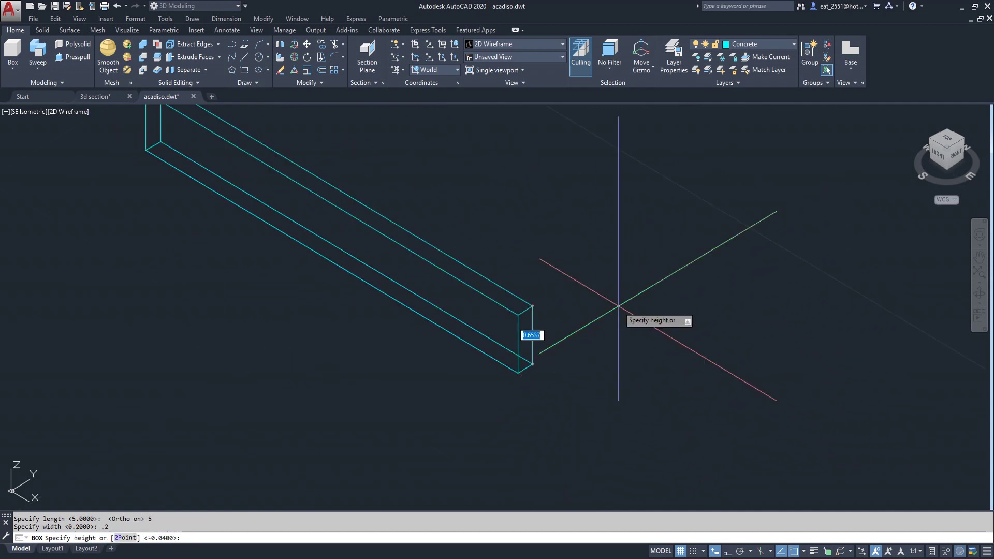
{"action": "key", "text": "Return"}
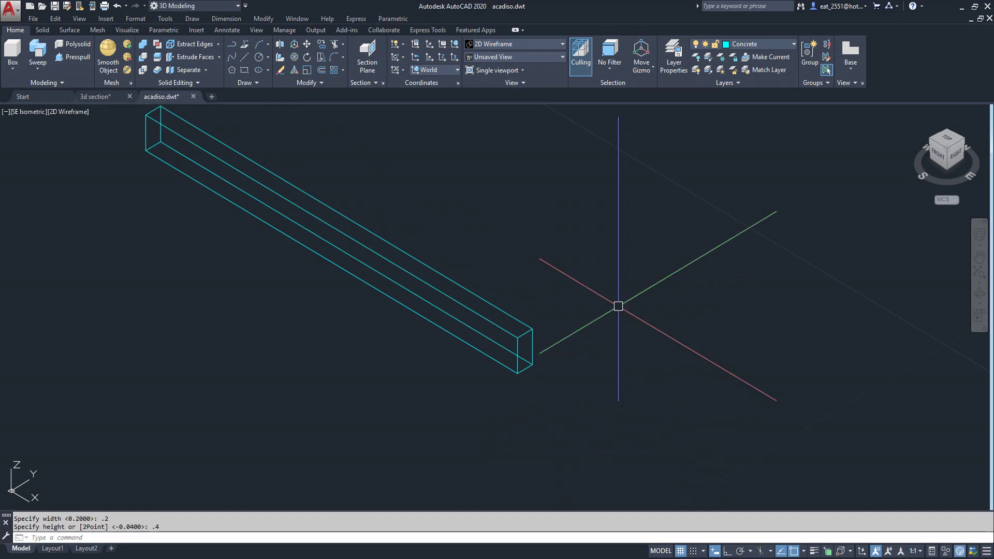
Preview the box shaded, then return to wireframe and recentre the view
{"action": "left_click", "coordinate": [73, 112]}
{"action": "left_click", "coordinate": [117, 186]}
{"action": "middle_click_drag", "start_coordinate": [520, 373], "coordinate": [563, 419]}
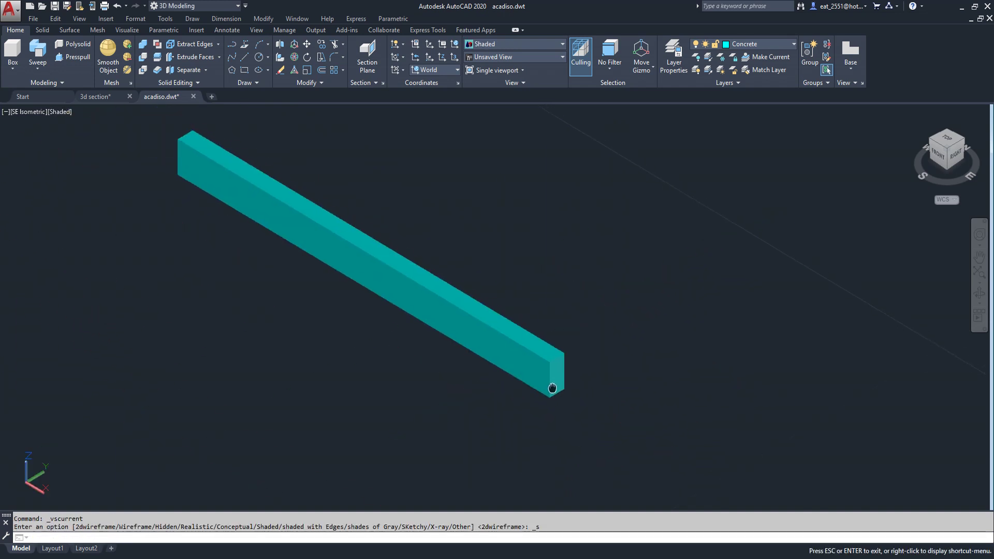
{"action": "left_click", "coordinate": [65, 112]}
{"action": "left_click", "coordinate": [85, 138]}
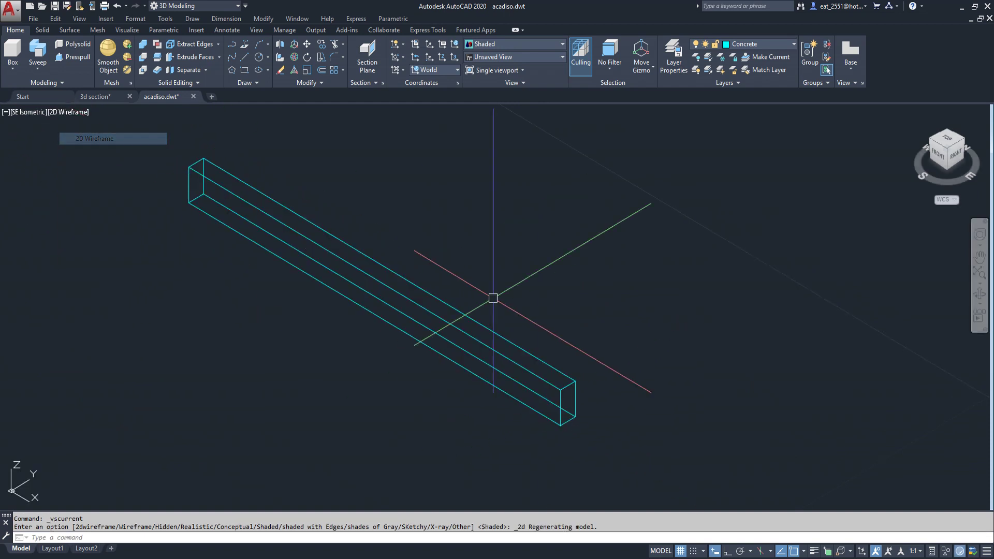
{"action": "middle_click_drag", "start_coordinate": [534, 339], "coordinate": [517, 339]}
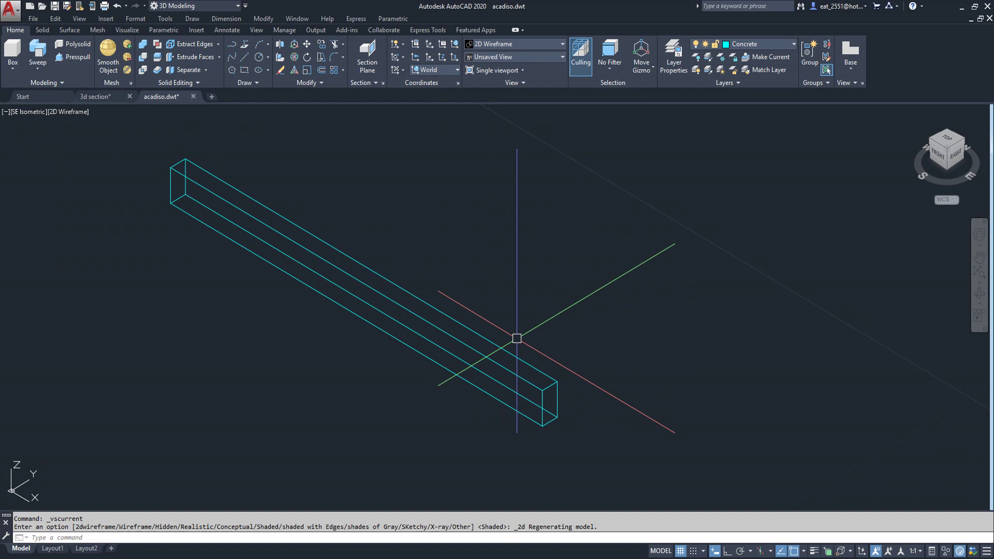
Copy the box 1 unit away with Ortho on
{"action": "left_click", "coordinate": [327, 50]}
{"action": "left_click", "coordinate": [544, 393]}
{"action": "key", "text": "Return"}
{"action": "left_click", "coordinate": [514, 455]}
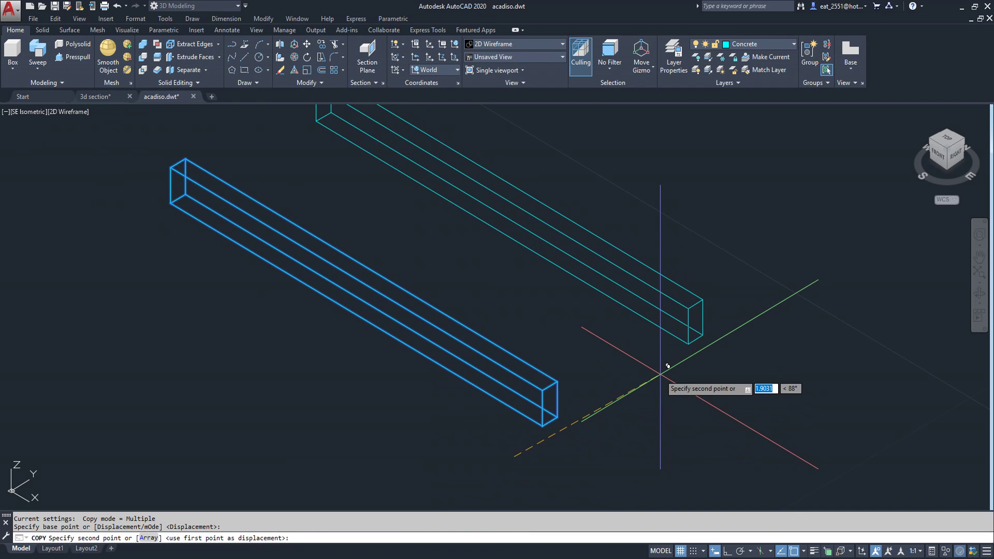
{"action": "key", "text": "F8"}
{"action": "type", "text": "1"}
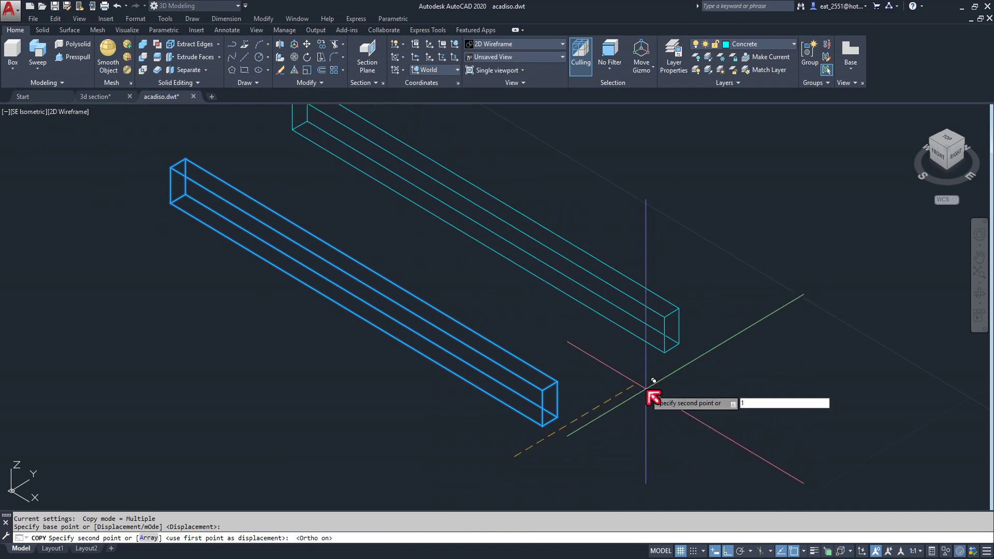
{"action": "key", "text": "Return"}
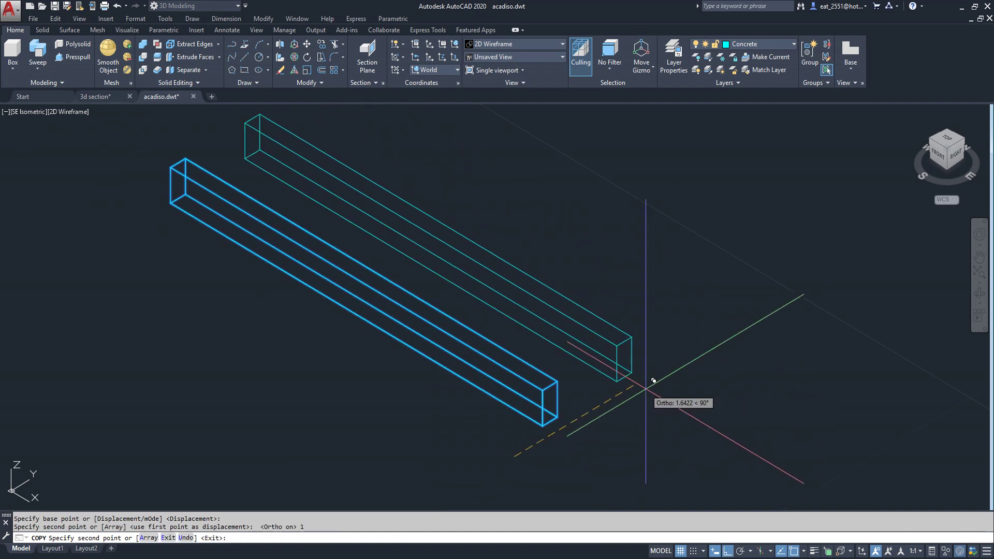
{"action": "key", "text": "Return"}
{"action": "scroll", "coordinate": [624, 399], "scroll_direction": "up", "scroll_amount": 4}
{"action": "middle_click_drag", "start_coordinate": [624, 399], "coordinate": [512, 342]}
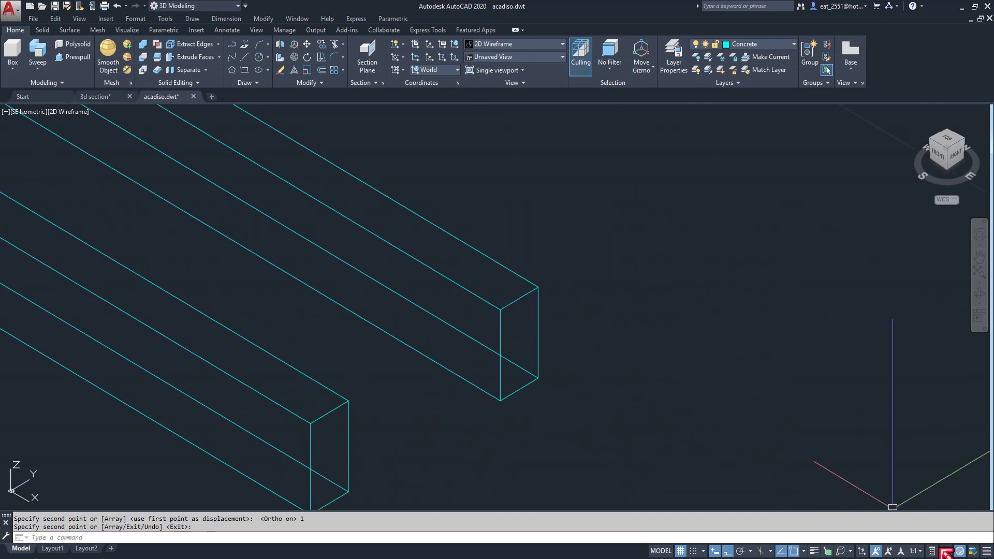
Isolate the upper box so the other box is hidden
{"action": "left_click", "coordinate": [959, 552]}
{"action": "left_click", "coordinate": [955, 529]}
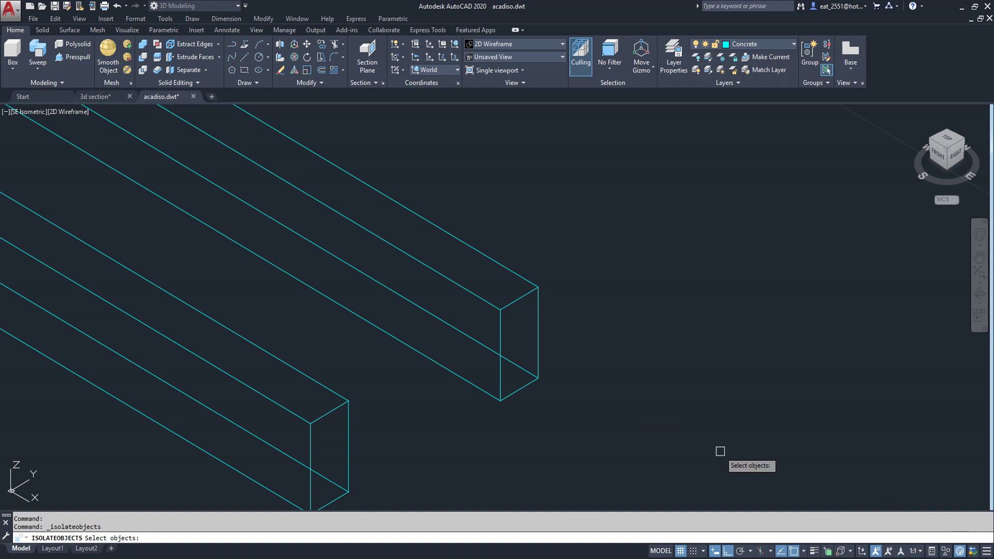
{"action": "left_click", "coordinate": [515, 304]}
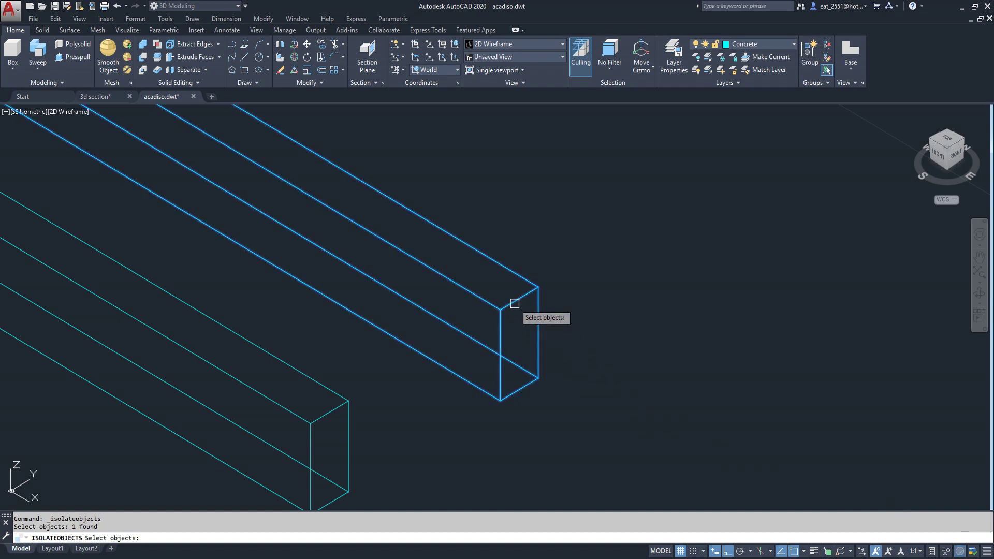
{"action": "key", "text": "Return"}
{"action": "scroll", "coordinate": [579, 391], "scroll_direction": "down", "scroll_amount": 6}
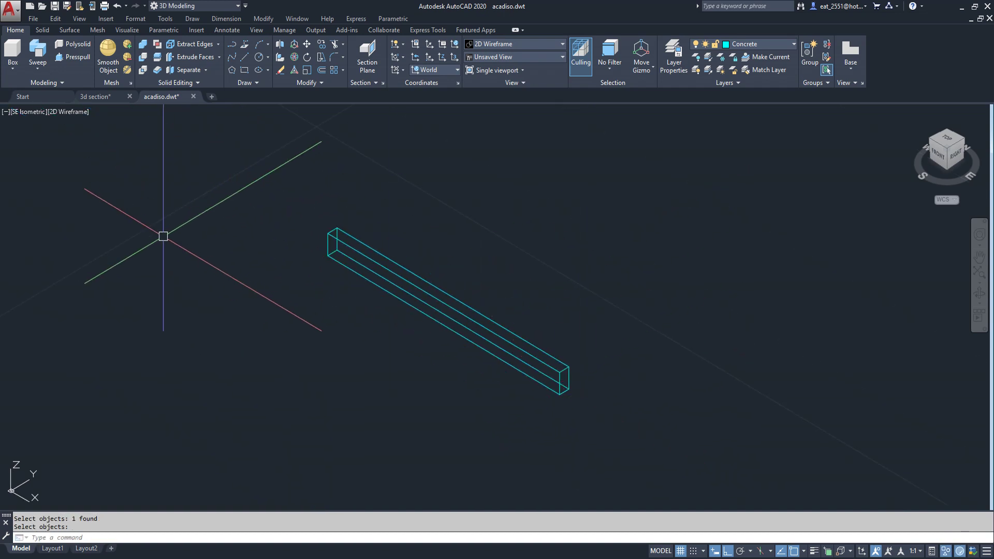
Set the visual style to Shaded and zoom in on the beam's end
{"action": "left_click", "coordinate": [80, 112]}
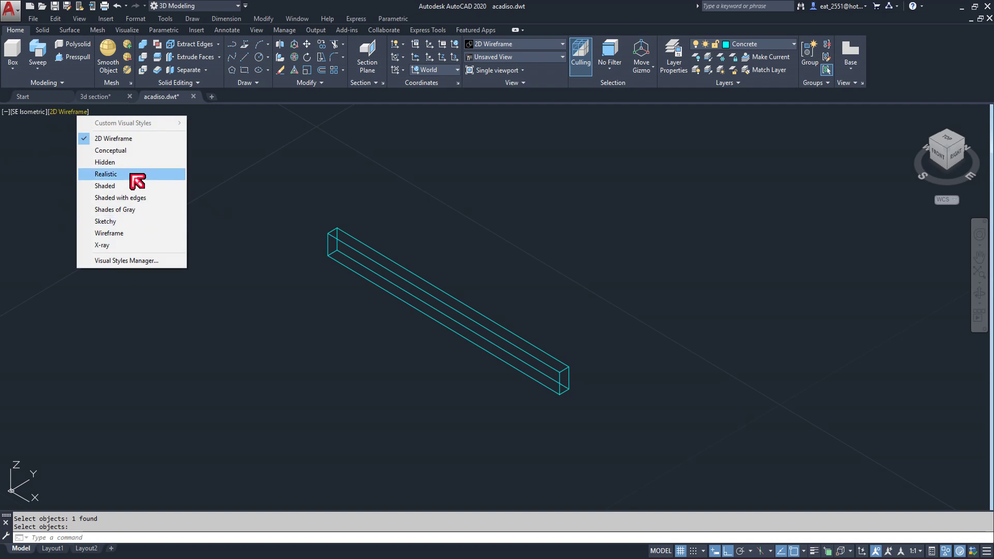
{"action": "left_click", "coordinate": [127, 187]}
{"action": "scroll", "coordinate": [585, 399], "scroll_direction": "up", "scroll_amount": 5}
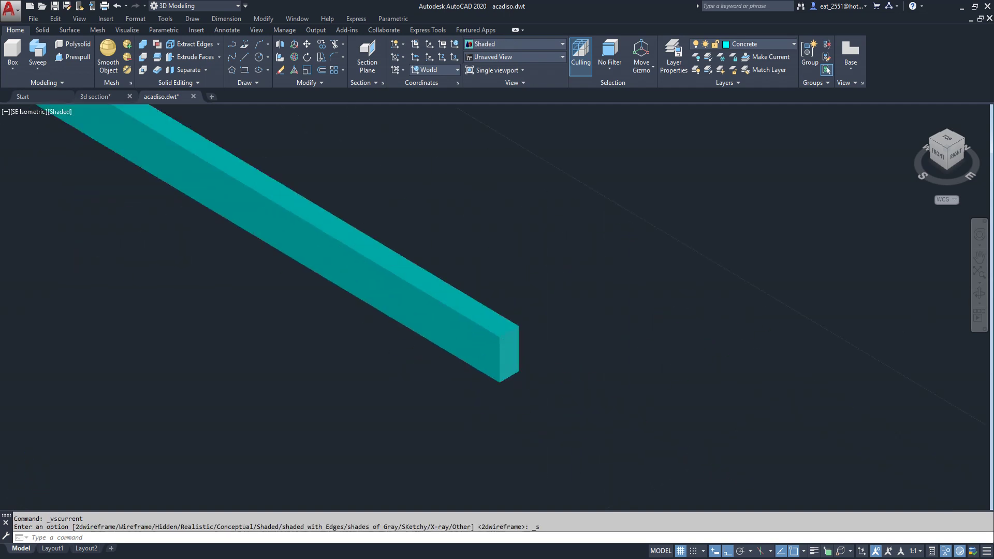
{"action": "scroll", "coordinate": [517, 349], "scroll_direction": "up", "scroll_amount": 2}
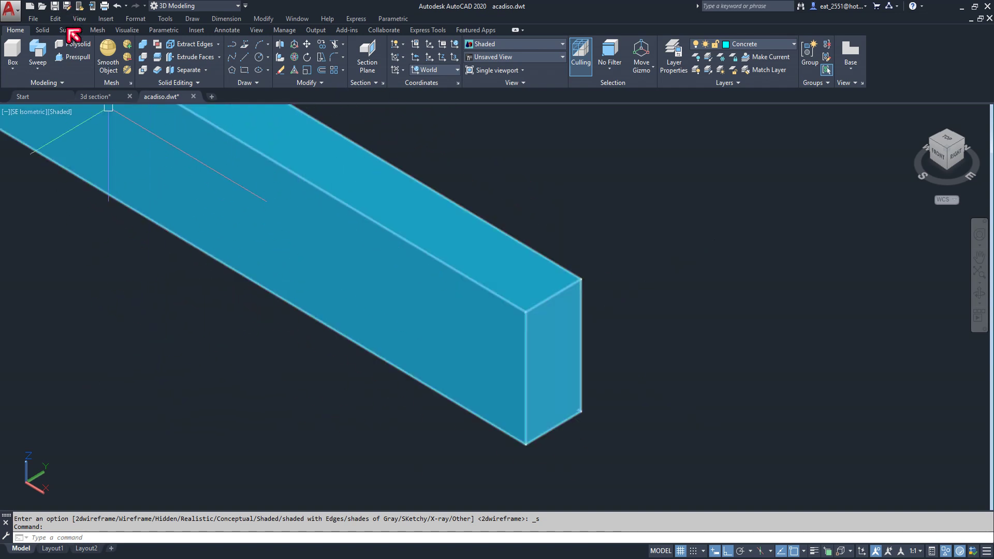
Presspull the box's top, end and long side faces out by 0.04 each
{"action": "left_click", "coordinate": [77, 62]}
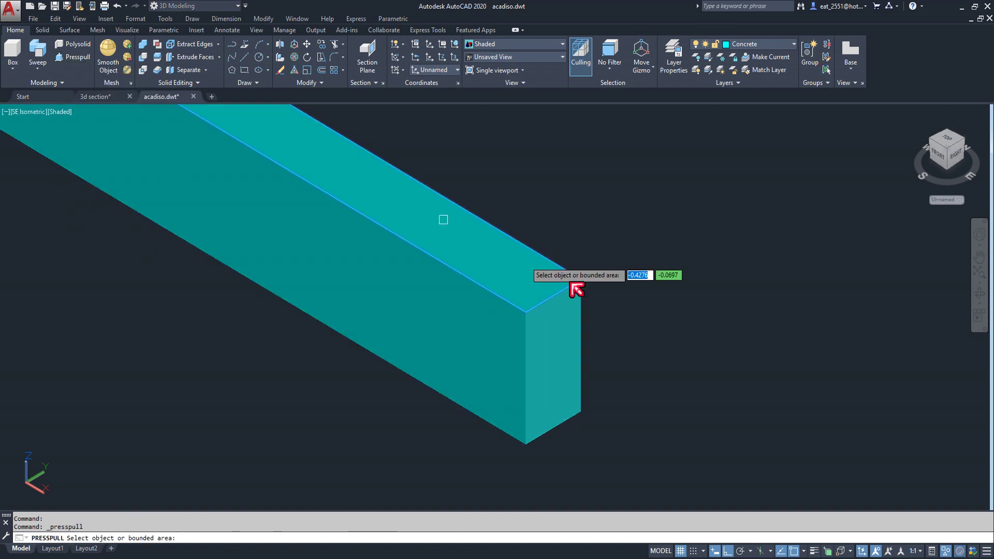
{"action": "left_click", "coordinate": [527, 276]}
{"action": "scroll", "coordinate": [539, 280], "scroll_direction": "down", "scroll_amount": 3}
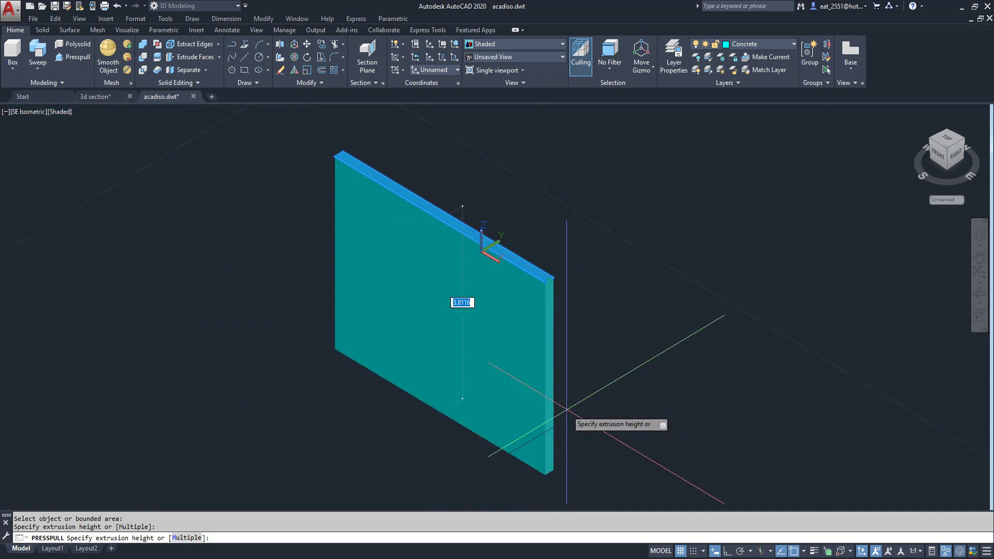
{"action": "key", "text": "Return"}
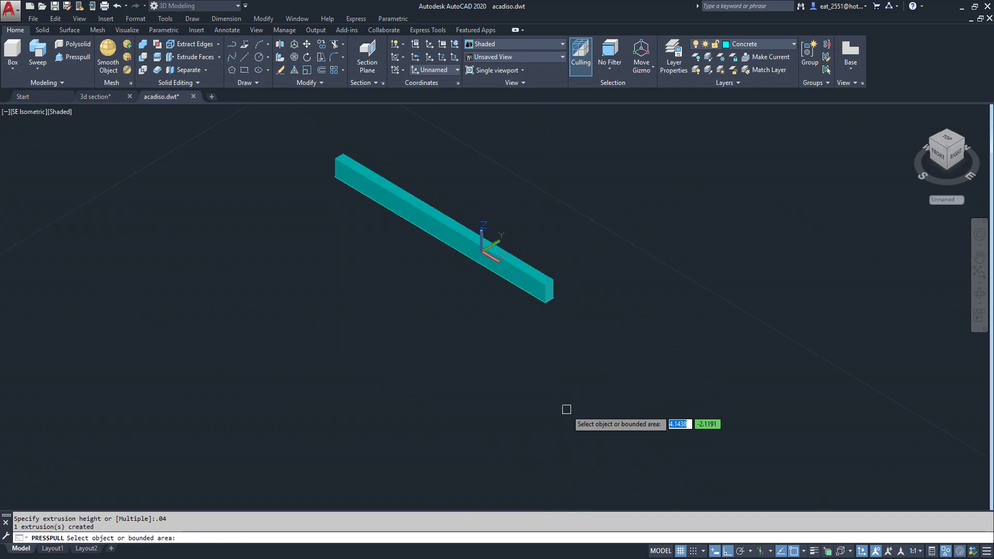
{"action": "scroll", "coordinate": [556, 289], "scroll_direction": "up", "scroll_amount": 4}
{"action": "left_click", "coordinate": [510, 305]}
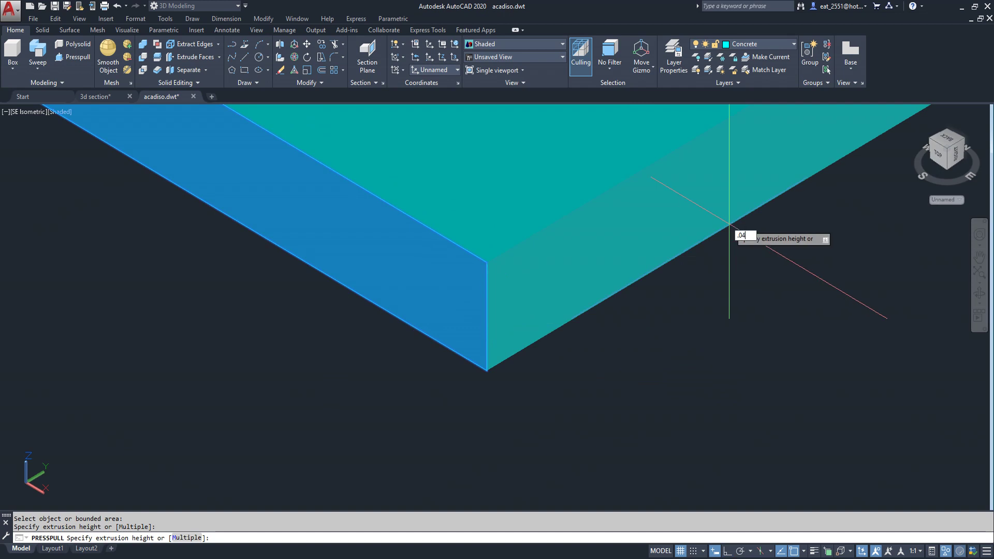
{"action": "key", "text": "Return"}
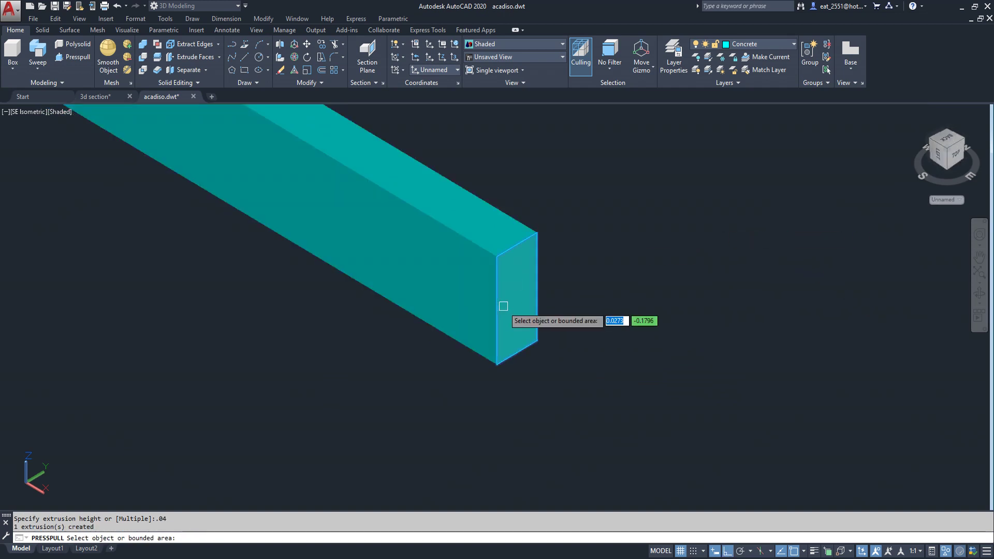
{"action": "left_click", "coordinate": [503, 306]}
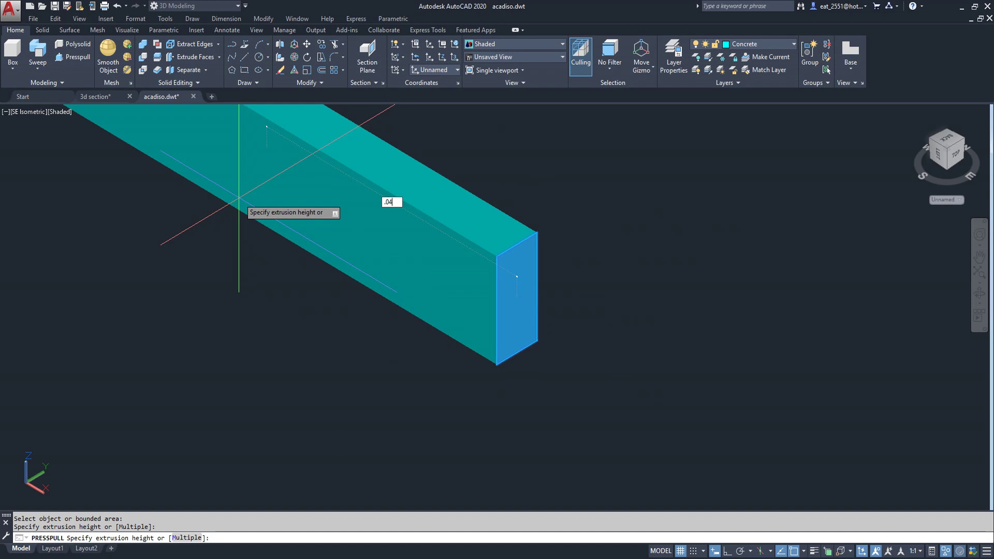
{"action": "key", "text": "Return"}
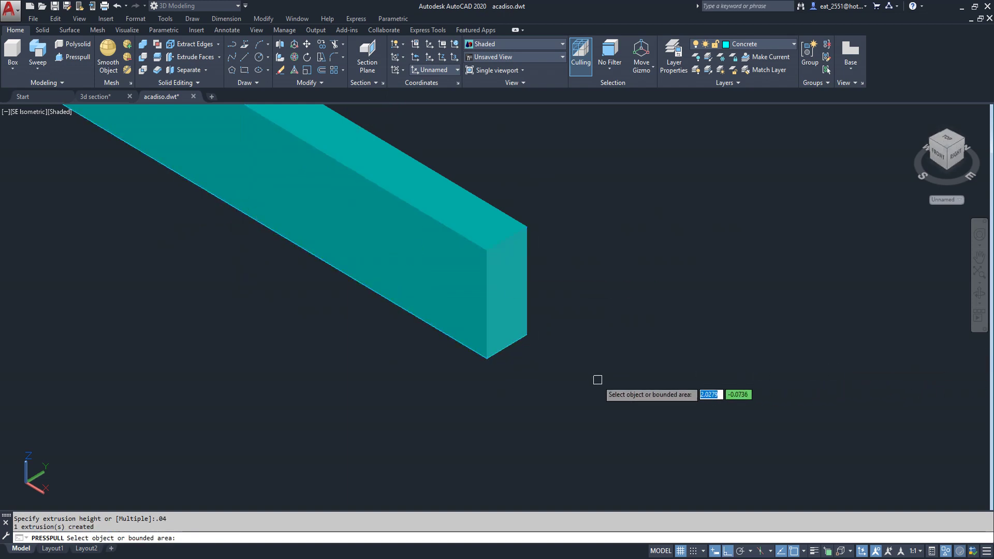
{"action": "middle_click_drag", "start_coordinate": [597, 359], "coordinate": [471, 337], "text": "shift"}
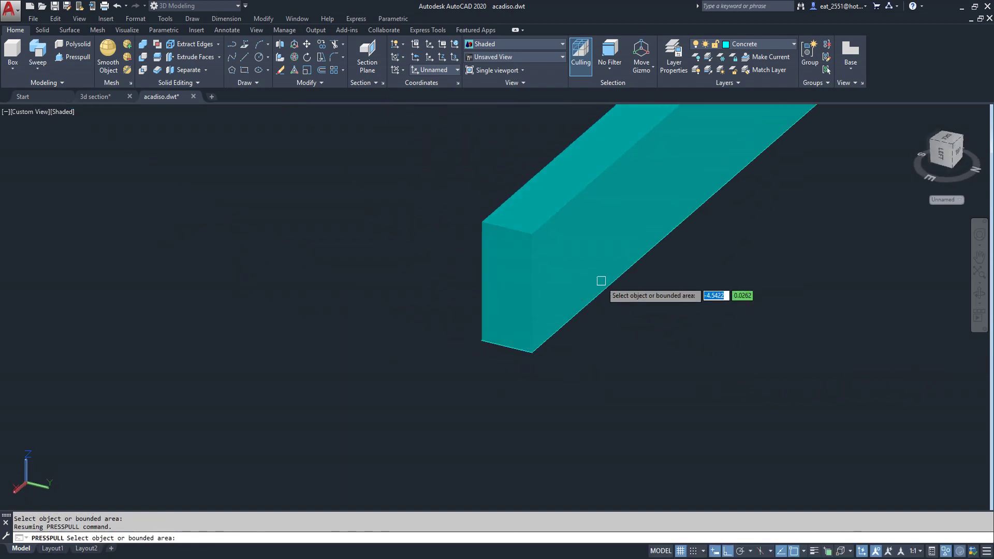
{"action": "left_click", "coordinate": [553, 263]}
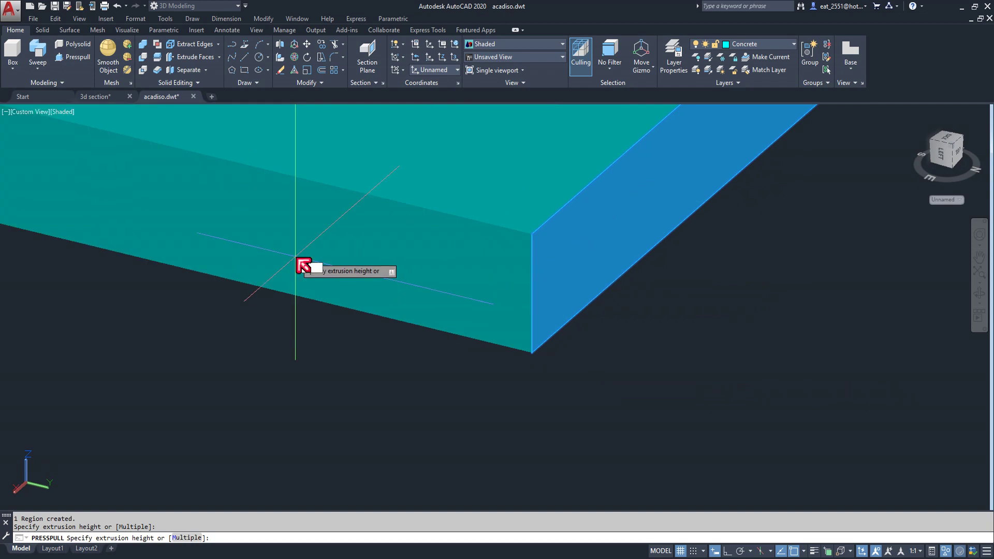
{"action": "type", "text": ".04"}
{"action": "key", "text": "Return"}
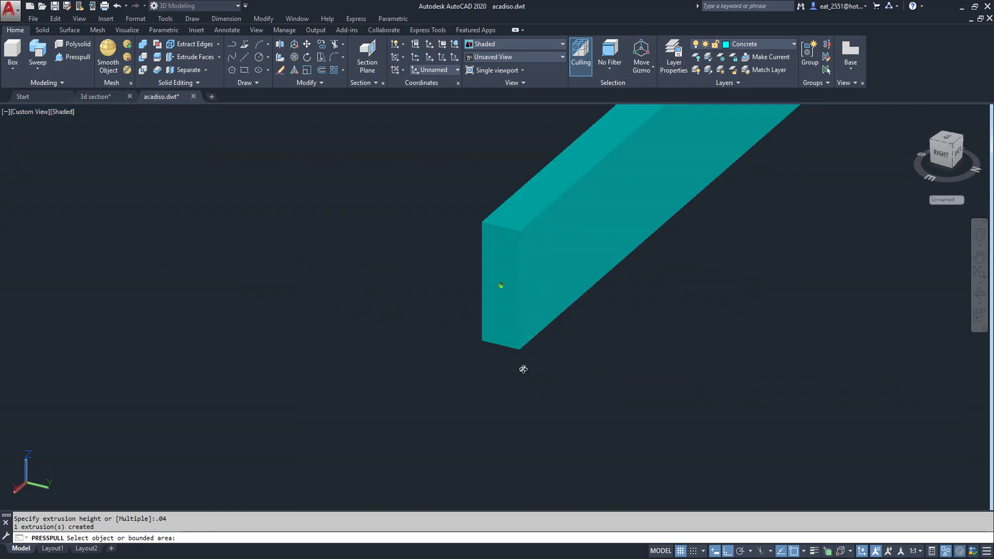
Presspull the narrow side and far end faces by 0.04, then switch to Top view
{"action": "middle_click_drag", "start_coordinate": [524, 368], "coordinate": [542, 255], "text": "shift"}
{"action": "left_click", "coordinate": [517, 367]}
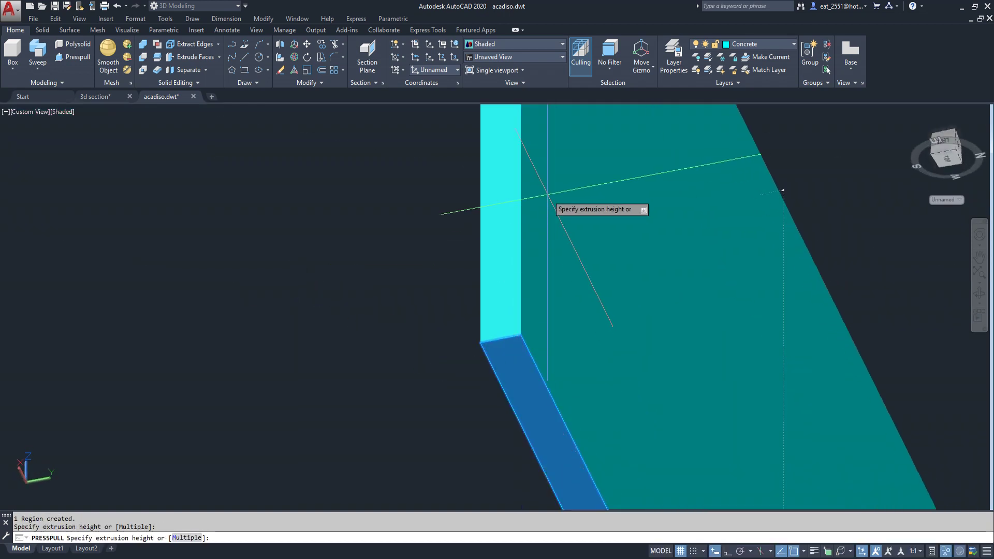
{"action": "type", "text": ".04"}
{"action": "key", "text": "Return"}
{"action": "scroll", "coordinate": [546, 193], "scroll_direction": "down", "scroll_amount": 3}
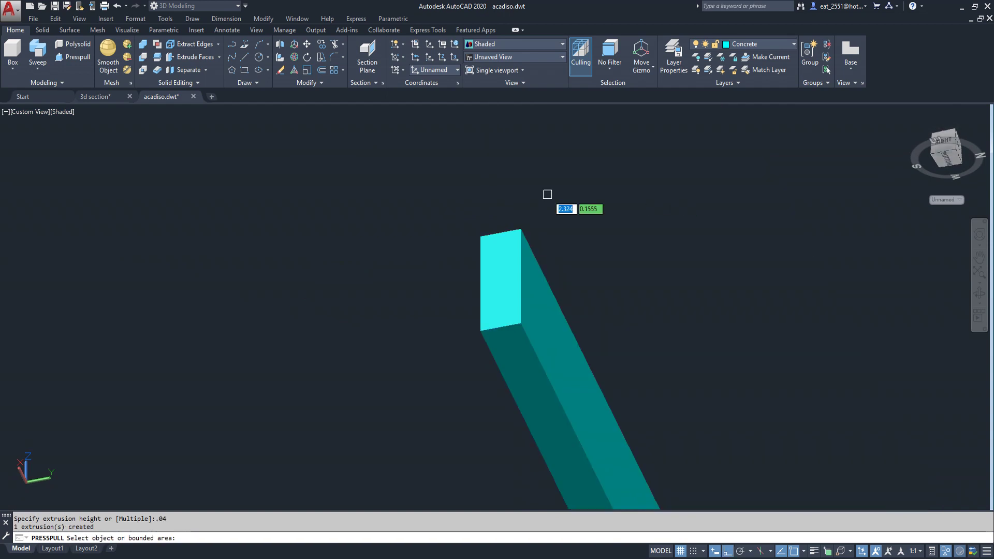
{"action": "scroll", "coordinate": [534, 246], "scroll_direction": "down", "scroll_amount": 2}
{"action": "mouse_move", "coordinate": [568, 267]}
{"action": "middle_mouse_down", "text": "shift"}
{"action": "mouse_move", "coordinate": [453, 311]}
{"action": "mouse_move", "coordinate": [248, 333]}
{"action": "mouse_move", "coordinate": [372, 348]}
{"action": "middle_mouse_up", "text": "shift"}
{"action": "scroll", "coordinate": [673, 385], "scroll_direction": "up", "scroll_amount": 4}
{"action": "scroll", "coordinate": [703, 362], "scroll_direction": "up", "scroll_amount": 3}
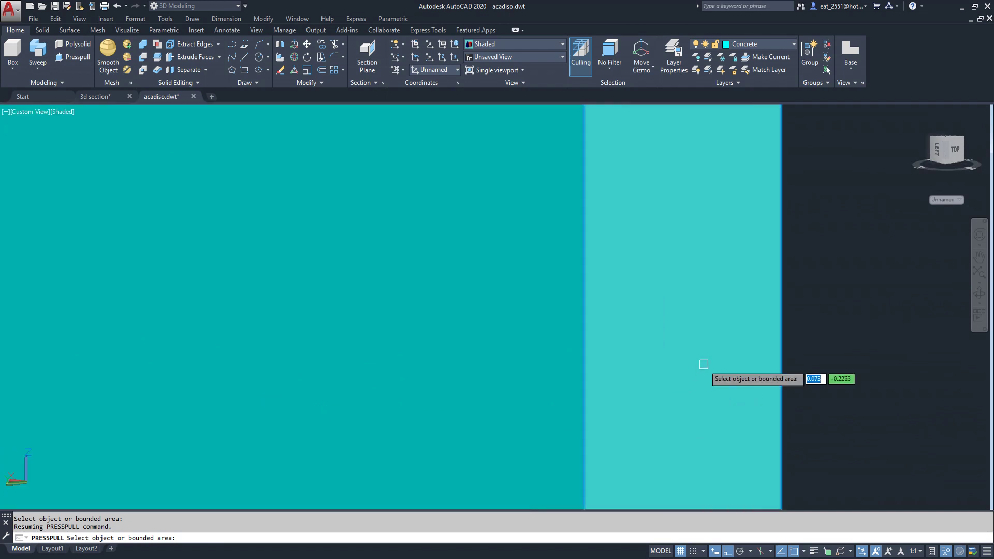
{"action": "scroll", "coordinate": [643, 337], "scroll_direction": "down", "scroll_amount": 3}
{"action": "left_click", "coordinate": [644, 338]}
{"action": "type", "text": ".04"}
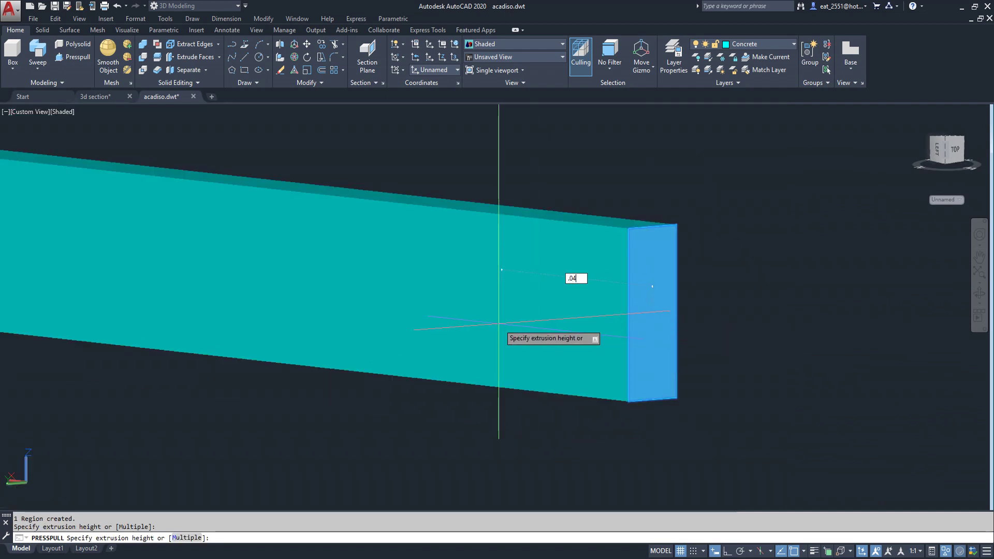
{"action": "key", "text": "Return"}
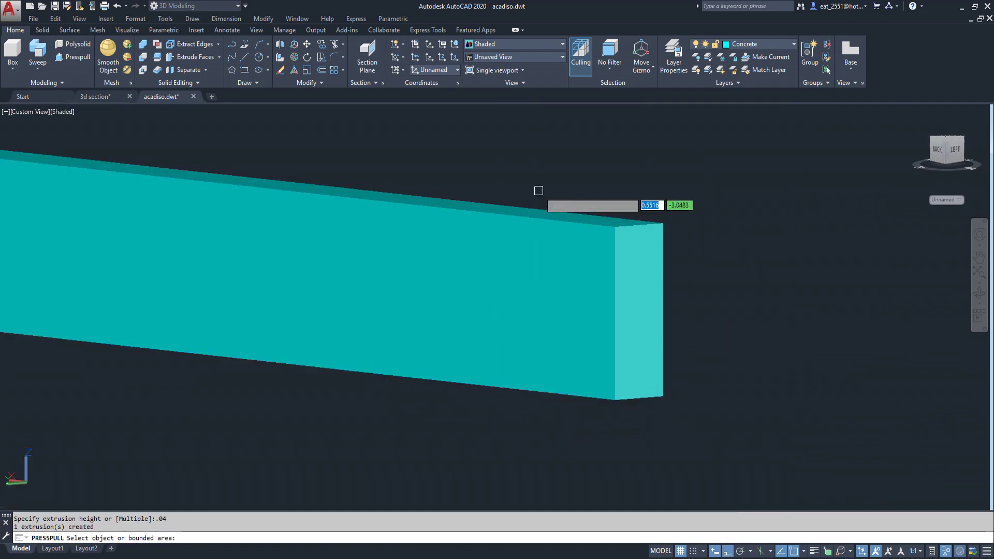
{"action": "left_click", "coordinate": [30, 112]}
{"action": "left_click", "coordinate": [82, 140]}
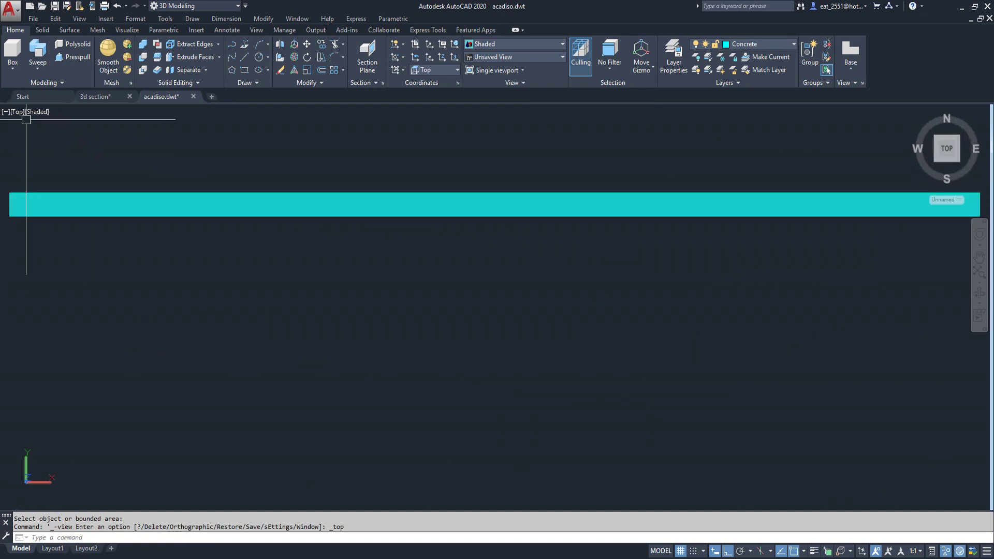
Switch the visual style back to 2D Wireframe
{"action": "left_click", "coordinate": [37, 112]}
{"action": "left_click", "coordinate": [73, 139]}
{"action": "scroll", "coordinate": [373, 257], "scroll_direction": "up", "scroll_amount": 3}
{"action": "scroll", "coordinate": [611, 284], "scroll_direction": "up", "scroll_amount": 3}
{"action": "scroll", "coordinate": [610, 285], "scroll_direction": "up", "scroll_amount": 2}
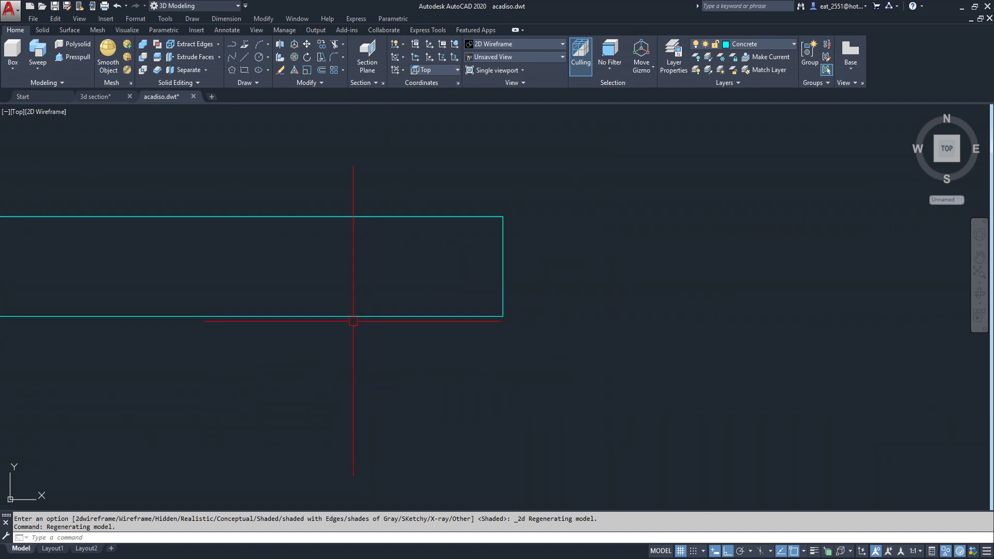
Make Annotative the current dimension style, leaving the annotation scale at 1:1
{"action": "left_click", "coordinate": [231, 32]}
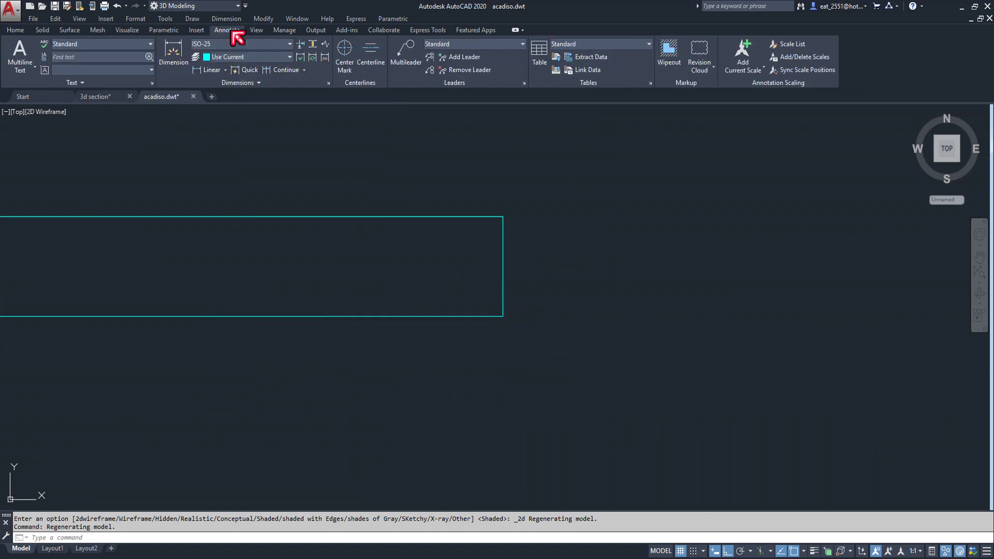
{"action": "left_click", "coordinate": [270, 45]}
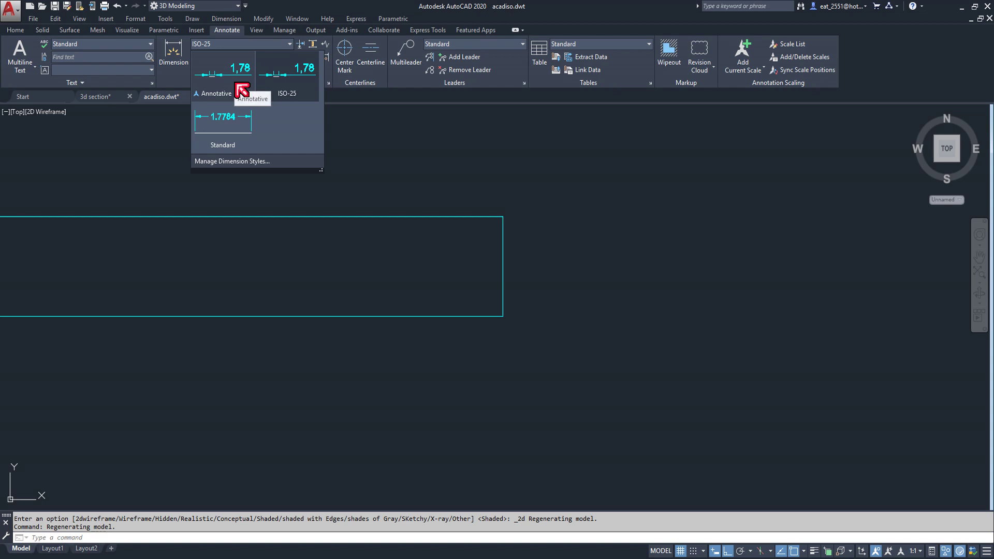
{"action": "left_click", "coordinate": [208, 88]}
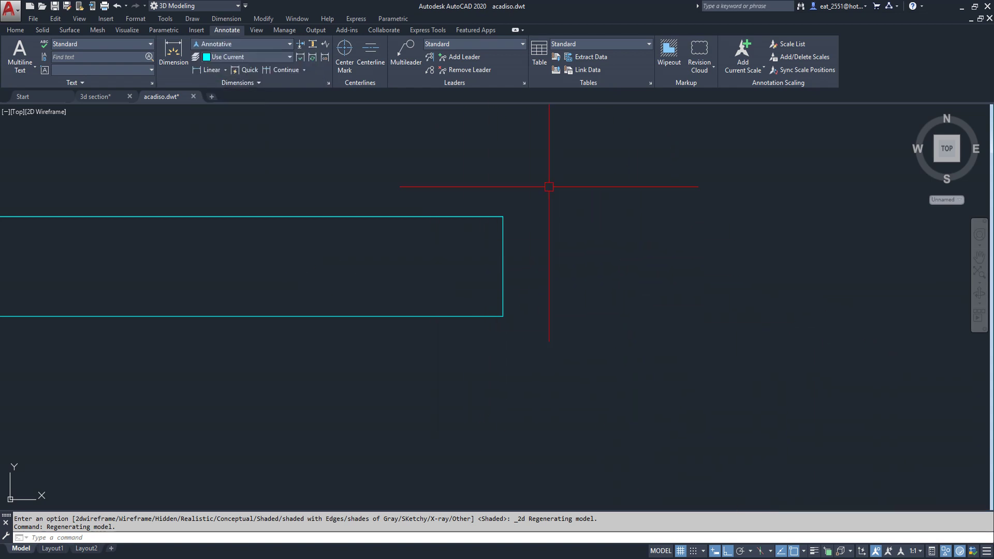
{"action": "left_click", "coordinate": [926, 554]}
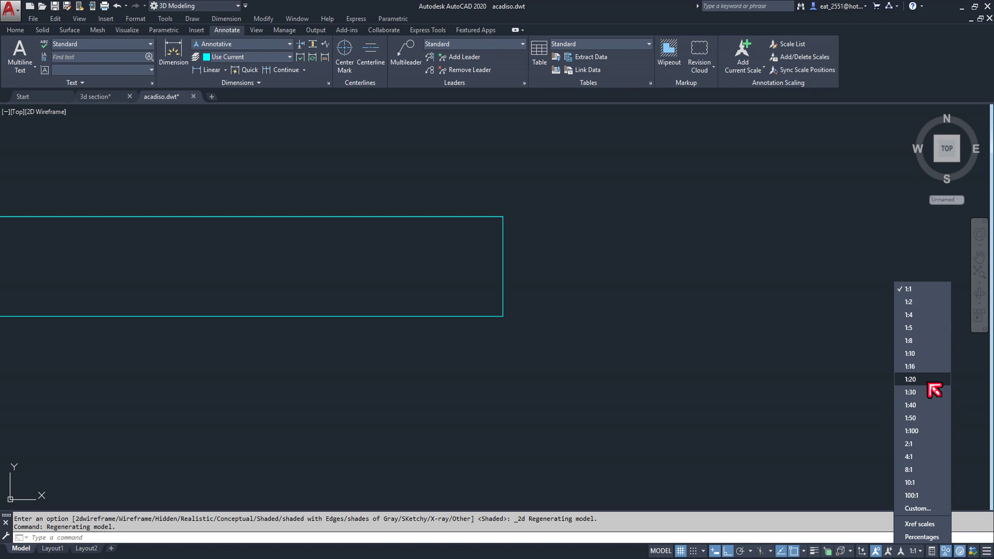
{"action": "left_click", "coordinate": [835, 310]}
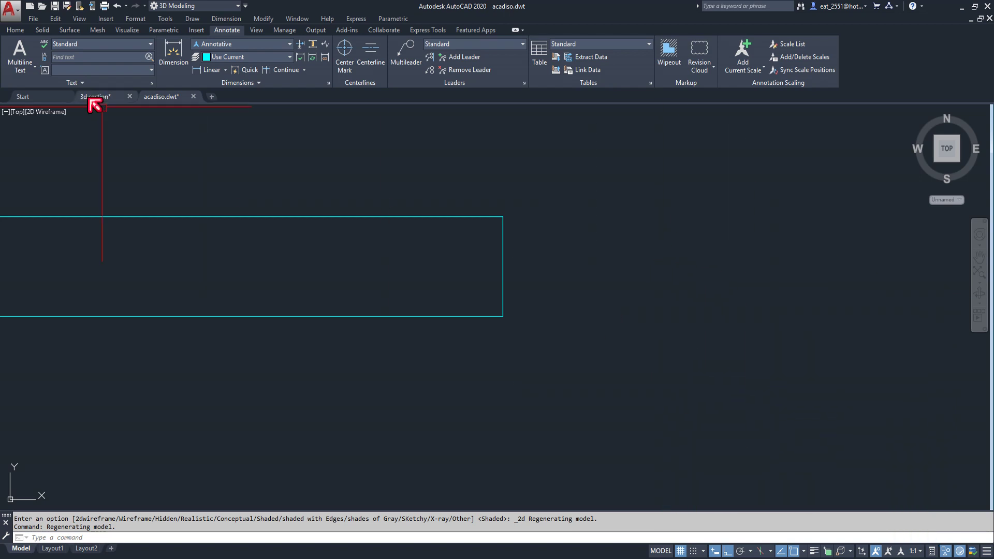
Place a trial vertical 0.12 linear dimension on the rectangle's right edge
{"action": "left_click", "coordinate": [207, 70]}
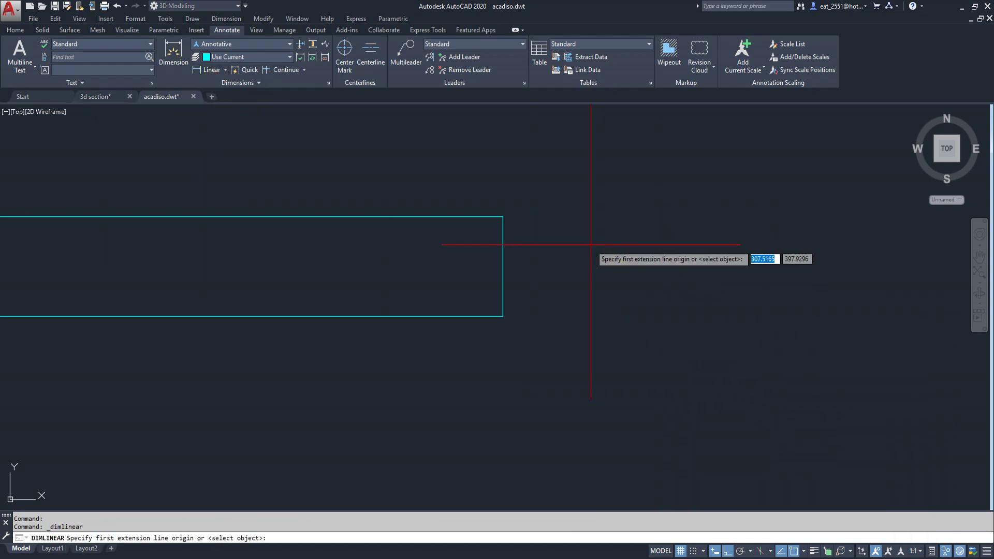
{"action": "left_click", "coordinate": [503, 216]}
{"action": "left_click", "coordinate": [503, 316]}
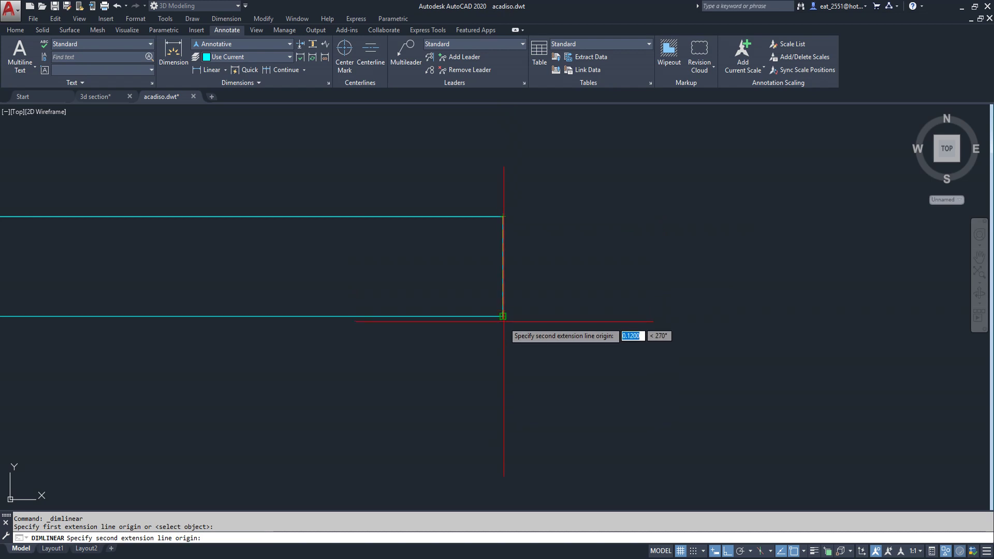
{"action": "scroll", "coordinate": [523, 271], "scroll_direction": "down", "scroll_amount": 2}
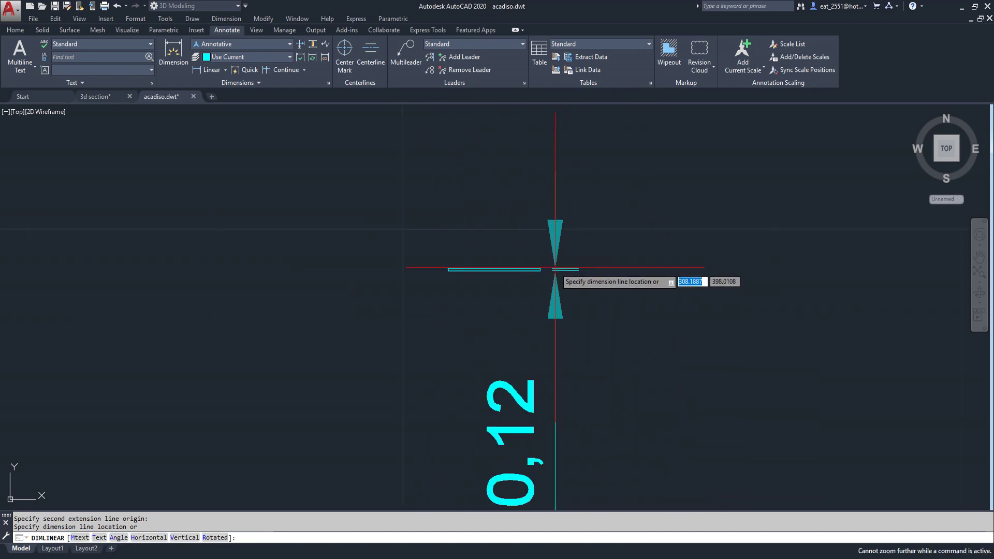
{"action": "left_click", "coordinate": [599, 269]}
Zoom to the 0.12 dimension, window-select it and erase it
{"action": "scroll", "coordinate": [575, 279], "scroll_direction": "up", "scroll_amount": 4}
{"action": "scroll", "coordinate": [595, 310], "scroll_direction": "down", "scroll_amount": 4}
{"action": "scroll", "coordinate": [613, 337], "scroll_direction": "up", "scroll_amount": 2}
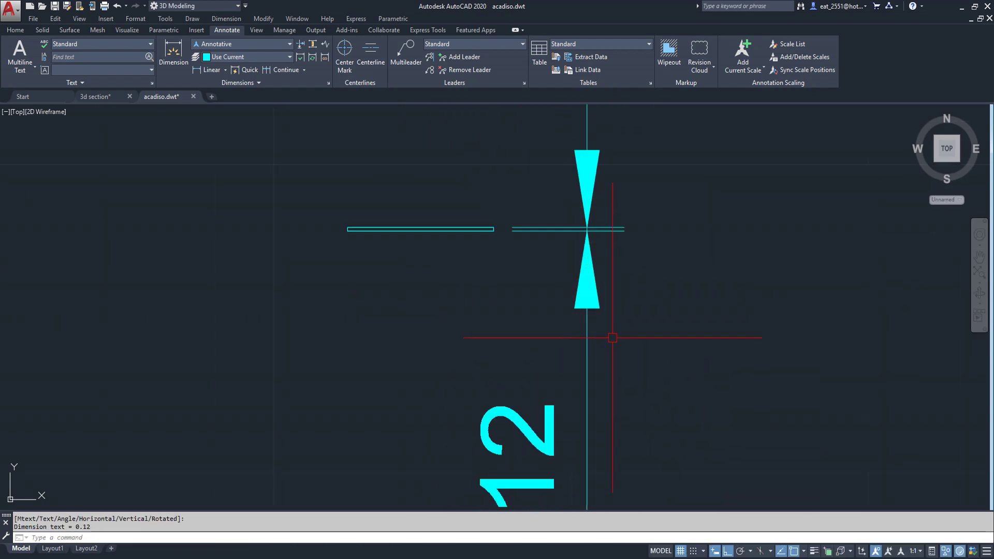
{"action": "scroll", "coordinate": [504, 235], "scroll_direction": "up", "scroll_amount": 2}
{"action": "scroll", "coordinate": [505, 235], "scroll_direction": "up", "scroll_amount": 4}
{"action": "middle_click_drag", "start_coordinate": [393, 152], "coordinate": [406, 259]}
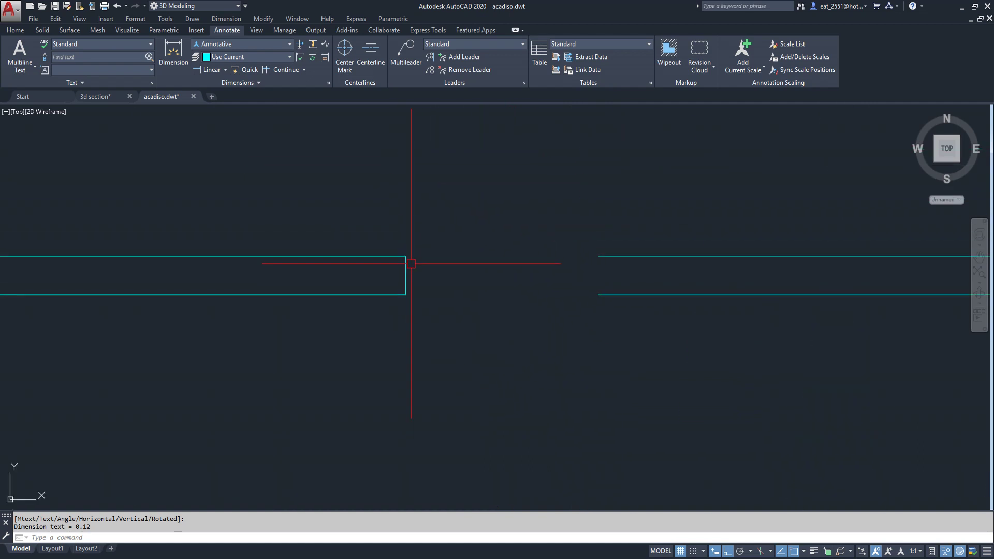
{"action": "scroll", "coordinate": [417, 145], "scroll_direction": "down", "scroll_amount": 4}
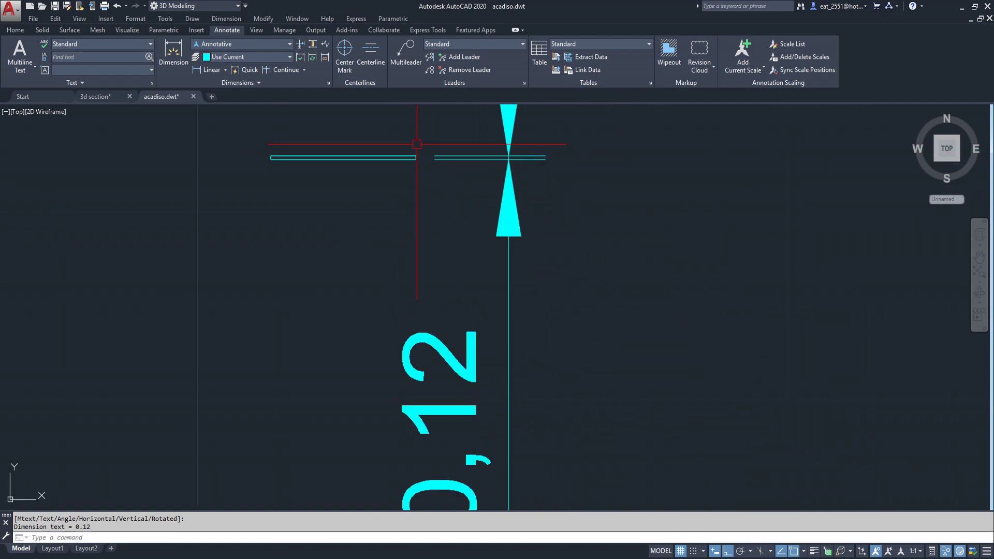
{"action": "middle_click_drag", "start_coordinate": [417, 145], "coordinate": [466, 153]}
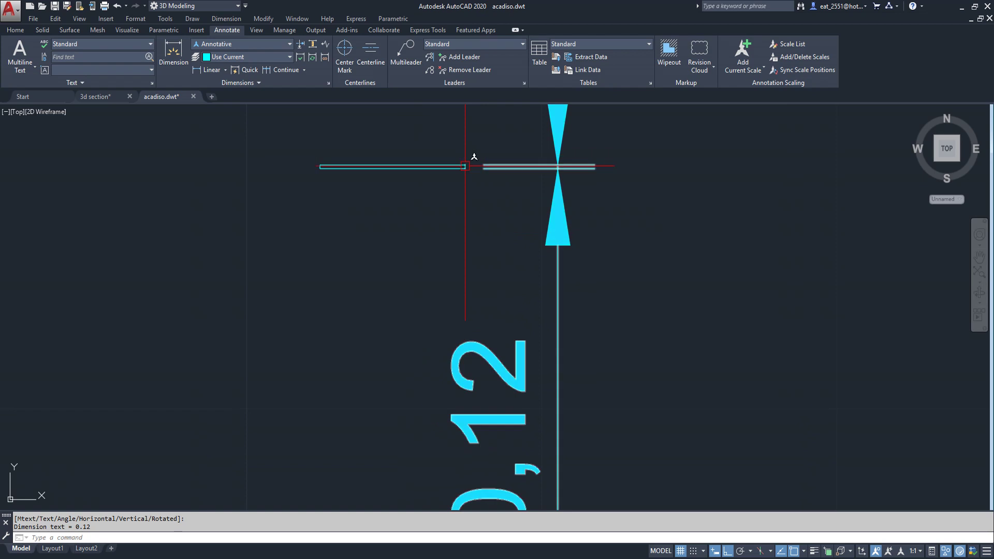
{"action": "scroll", "coordinate": [466, 167], "scroll_direction": "up", "scroll_amount": 5}
{"action": "scroll", "coordinate": [461, 151], "scroll_direction": "down", "scroll_amount": 5}
{"action": "left_click", "coordinate": [648, 151]}
{"action": "key", "text": "Delete"}
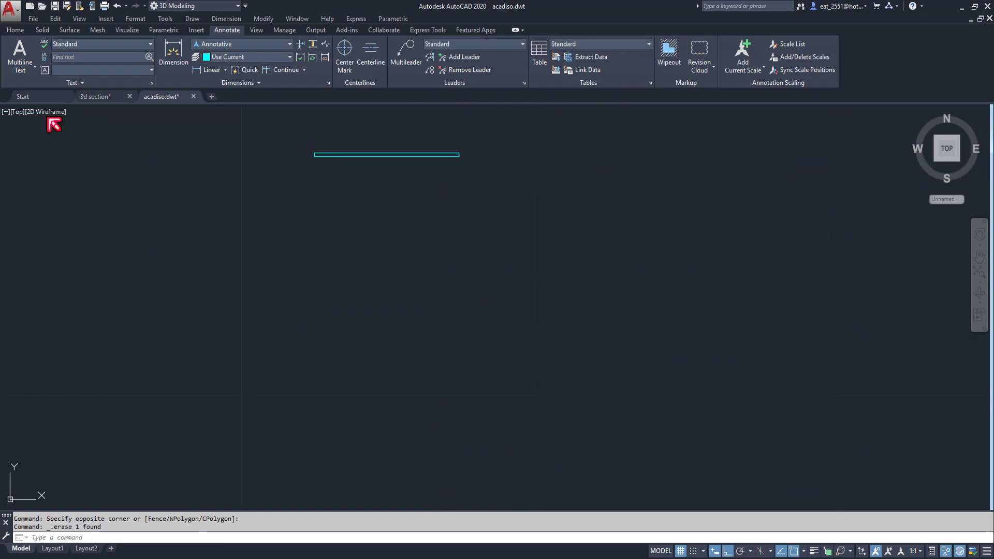
{"action": "left_click", "coordinate": [22, 111]}
Switch the viewport to the Front view
{"action": "left_click", "coordinate": [60, 197]}
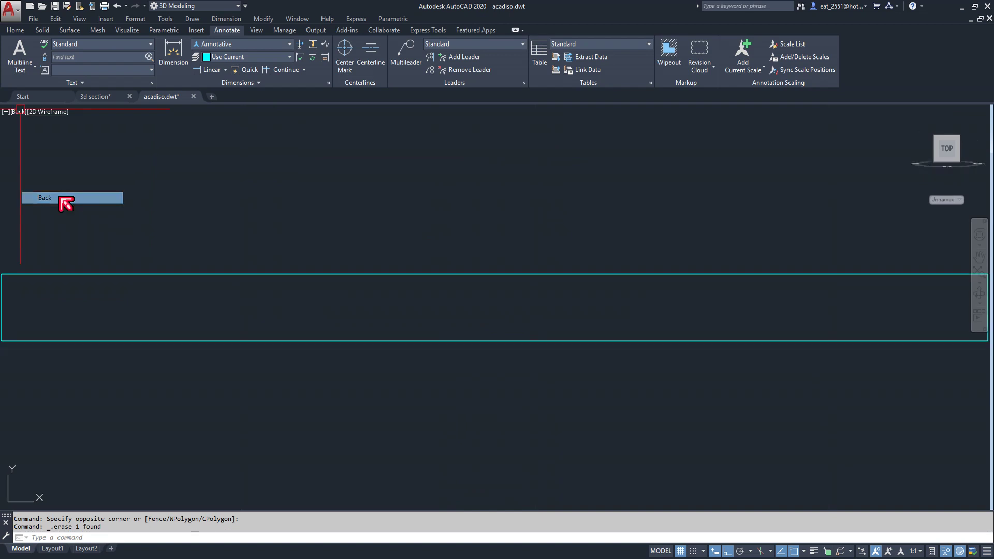
{"action": "left_click", "coordinate": [37, 112]}
{"action": "left_click", "coordinate": [21, 112]}
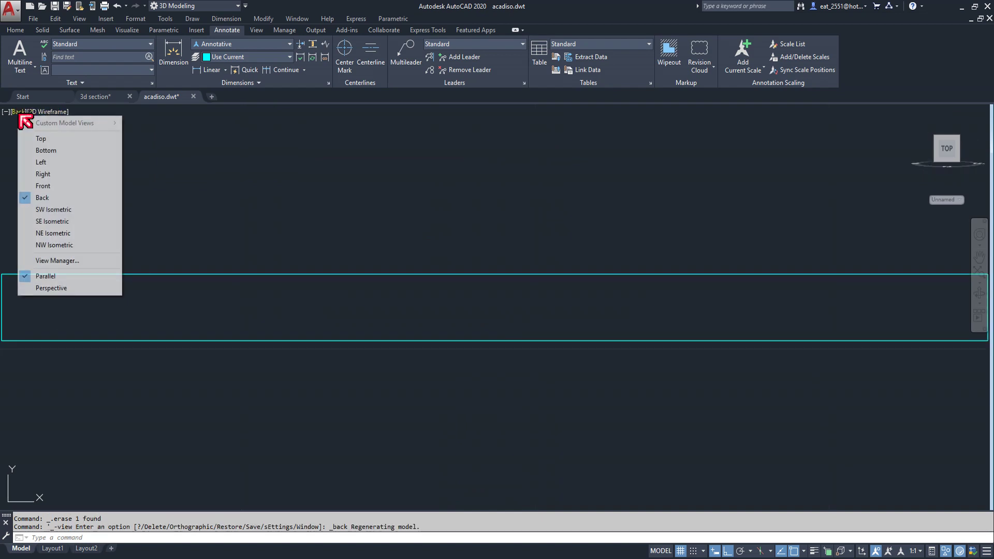
{"action": "left_click", "coordinate": [62, 186]}
{"action": "scroll", "coordinate": [235, 254], "scroll_direction": "down", "scroll_amount": 3}
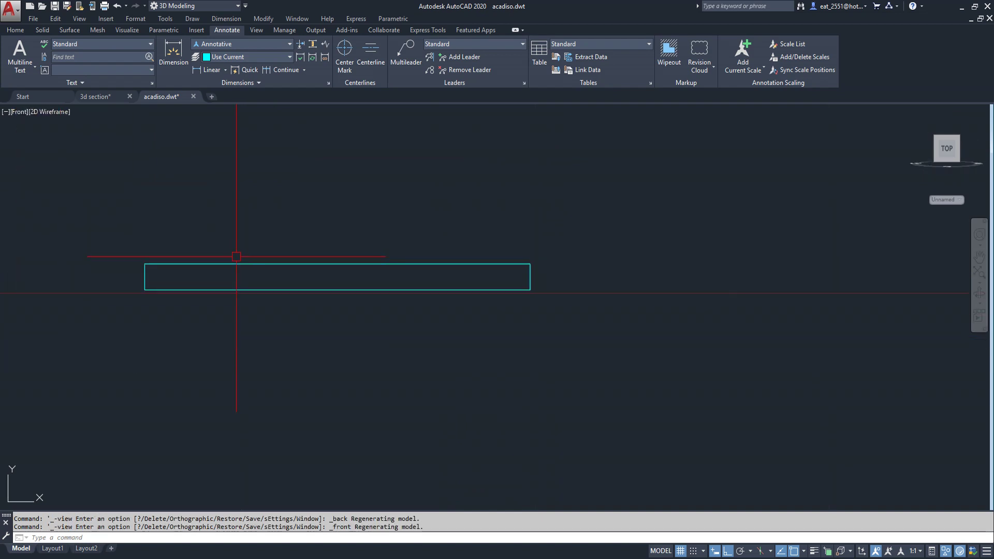
{"action": "scroll", "coordinate": [528, 259], "scroll_direction": "up", "scroll_amount": 8}
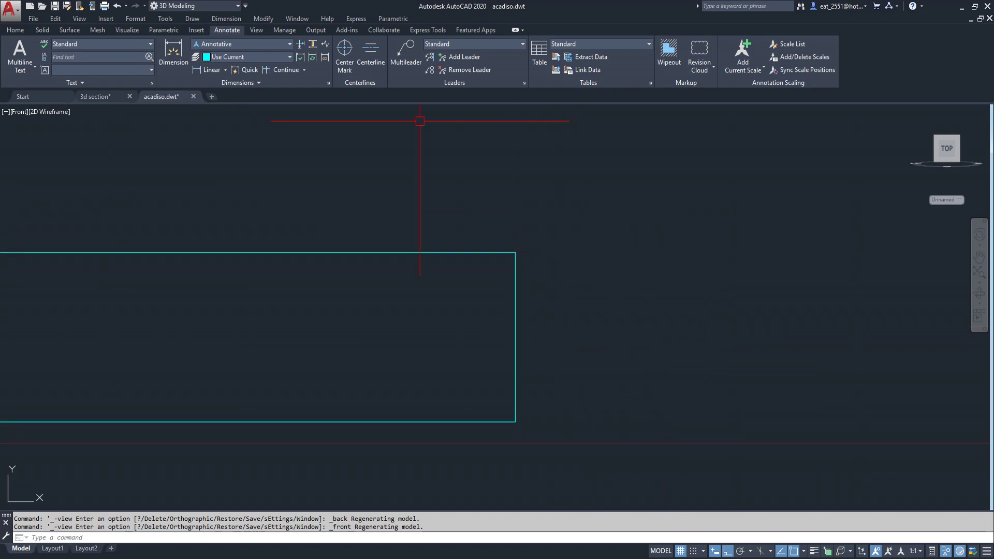
Add a vertical 0.32 linear dimension between the rectangle's right-hand corners
{"action": "left_click", "coordinate": [210, 73]}
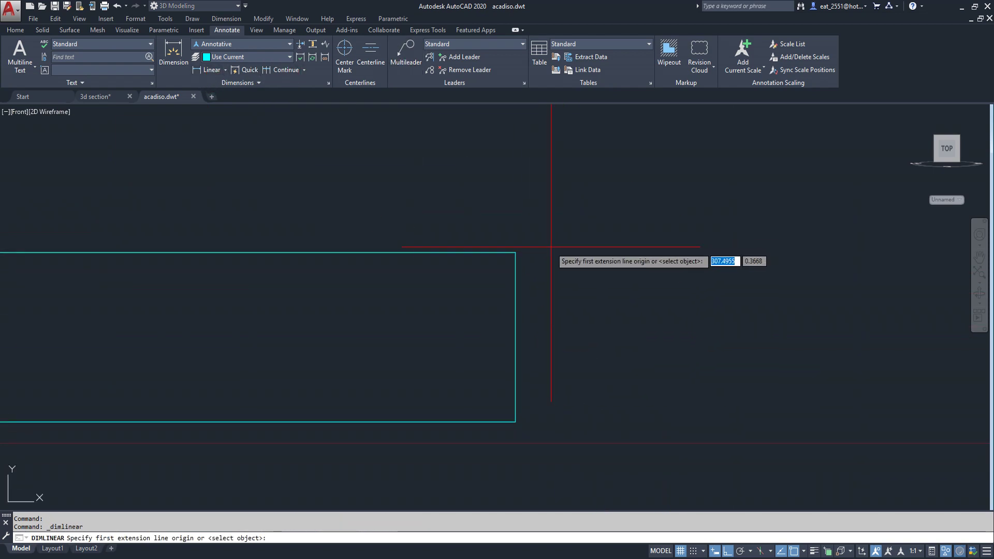
{"action": "left_click", "coordinate": [516, 252]}
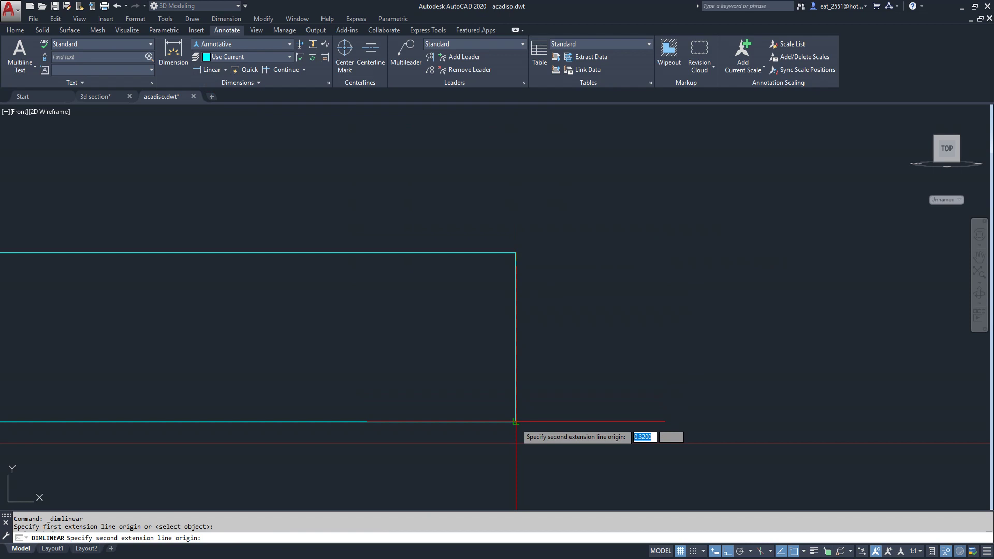
{"action": "left_click", "coordinate": [515, 422]}
{"action": "scroll", "coordinate": [448, 263], "scroll_direction": "down", "scroll_amount": 8}
{"action": "left_click", "coordinate": [527, 289]}
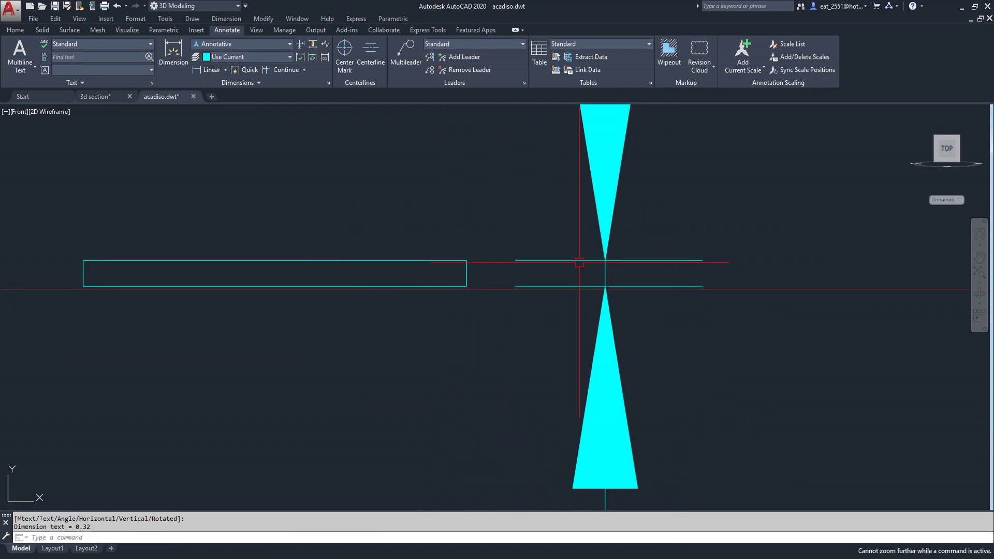
{"action": "scroll", "coordinate": [527, 280], "scroll_direction": "down", "scroll_amount": 4}
{"action": "middle_click_drag", "start_coordinate": [564, 281], "coordinate": [564, 205]}
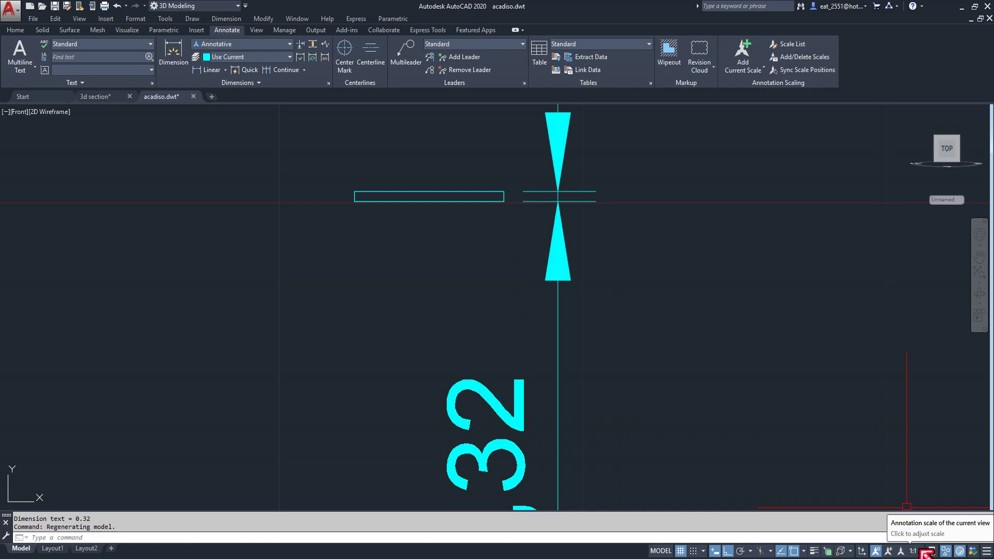
{"action": "left_click", "coordinate": [927, 554]}
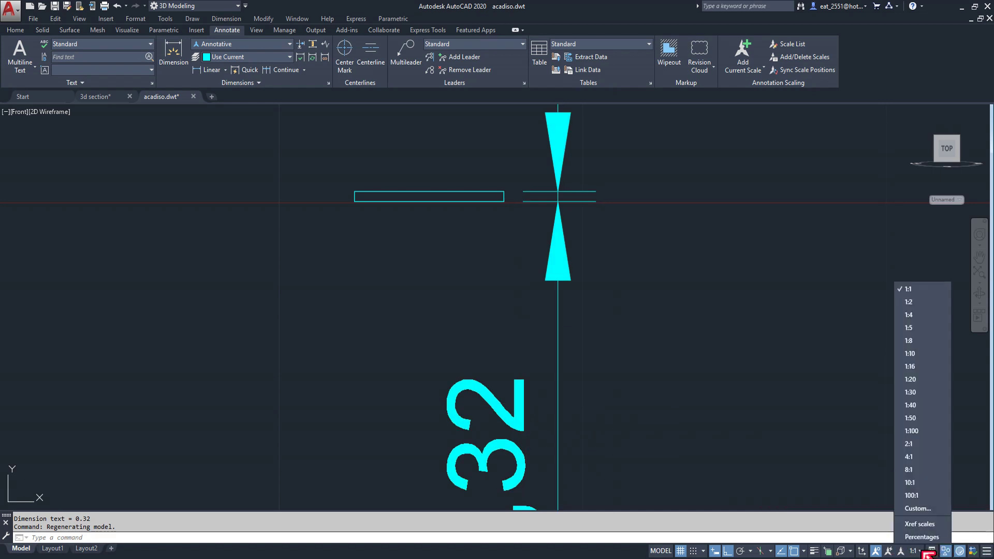
Set the annotation scale to 1:2 and cancel a trial linear dimension
{"action": "left_click", "coordinate": [927, 303]}
{"action": "left_click", "coordinate": [205, 75]}
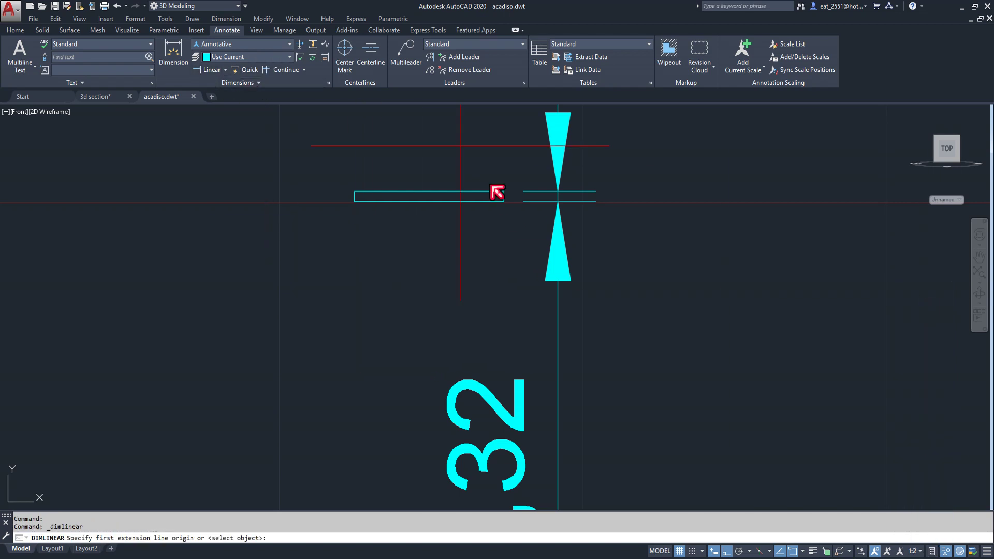
{"action": "left_click", "coordinate": [503, 202]}
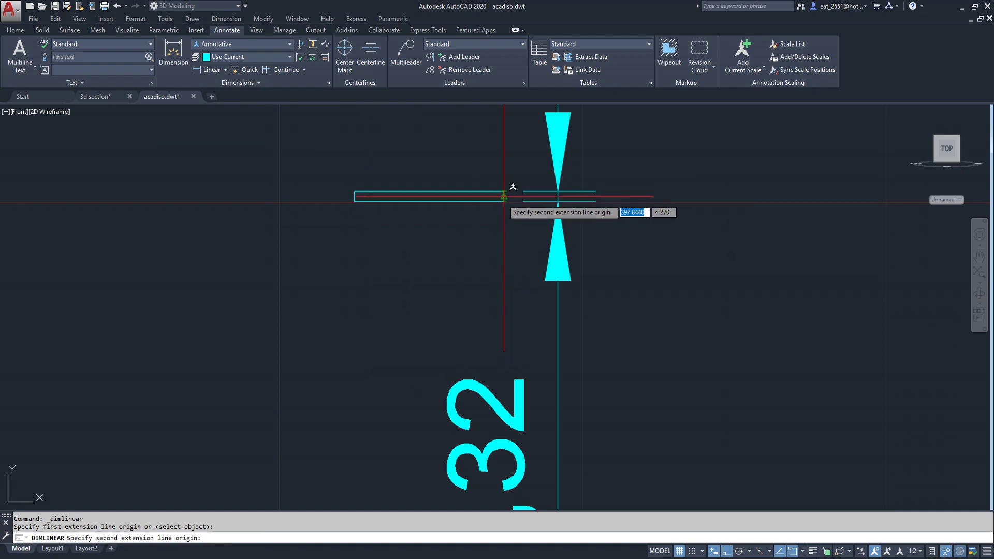
{"action": "left_click", "coordinate": [504, 196]}
{"action": "scroll", "coordinate": [504, 197], "scroll_direction": "down", "scroll_amount": 5}
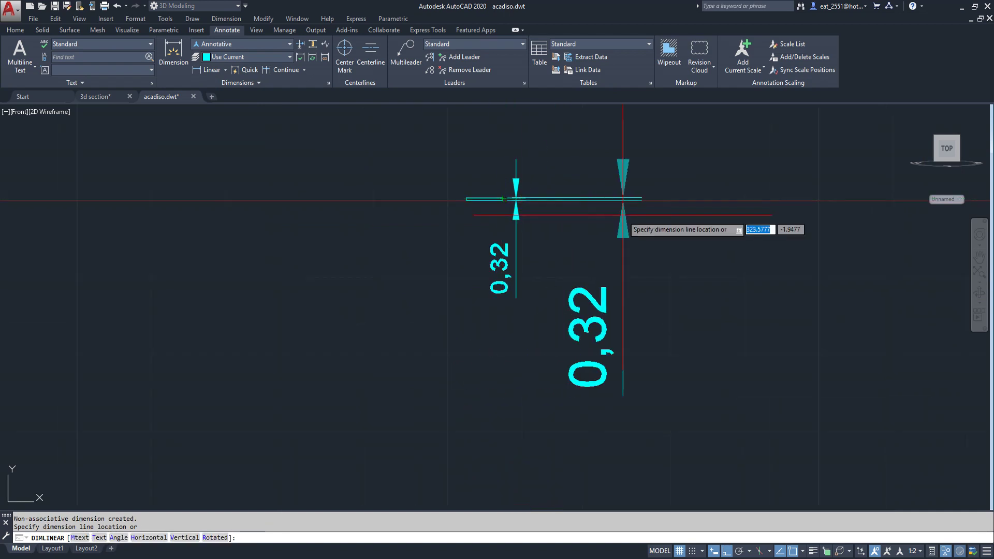
{"action": "key", "text": "Escape"}
{"action": "scroll", "coordinate": [565, 239], "scroll_direction": "up", "scroll_amount": 4}
Erase the 0.32 dimension and set the annotation scale to 10:1
{"action": "left_click", "coordinate": [312, 344]}
{"action": "key", "text": "Delete"}
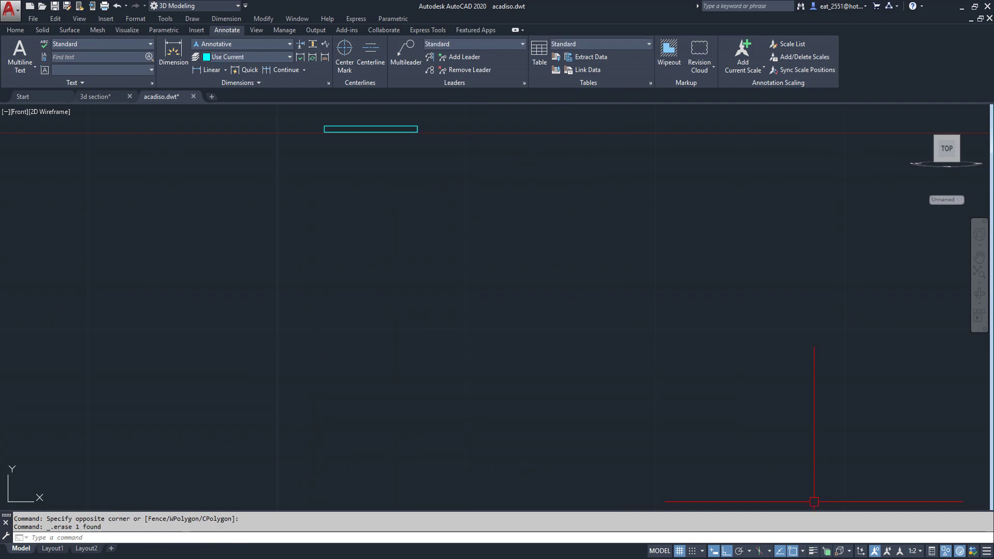
{"action": "left_click", "coordinate": [924, 553]}
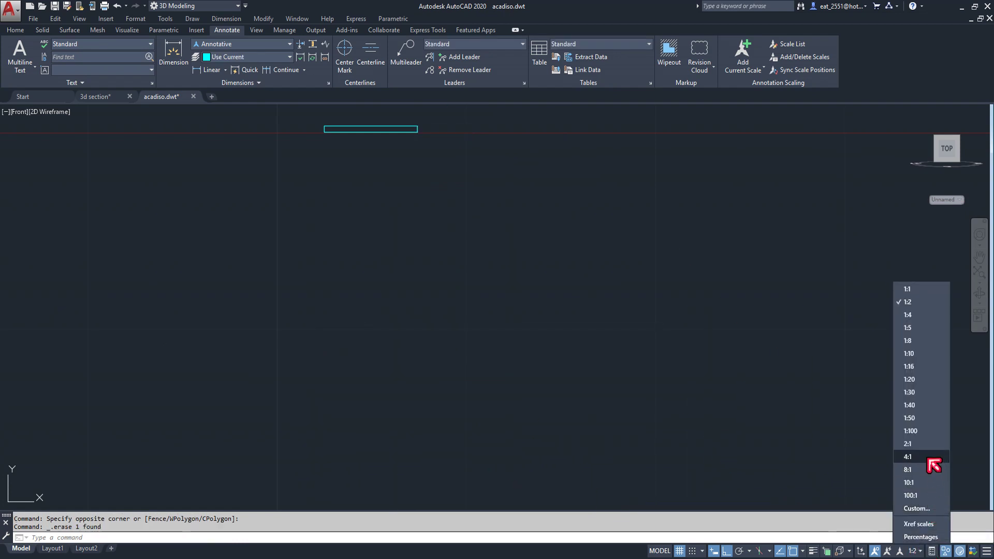
{"action": "left_click", "coordinate": [932, 483]}
{"action": "scroll", "coordinate": [444, 148], "scroll_direction": "up", "scroll_amount": 10}
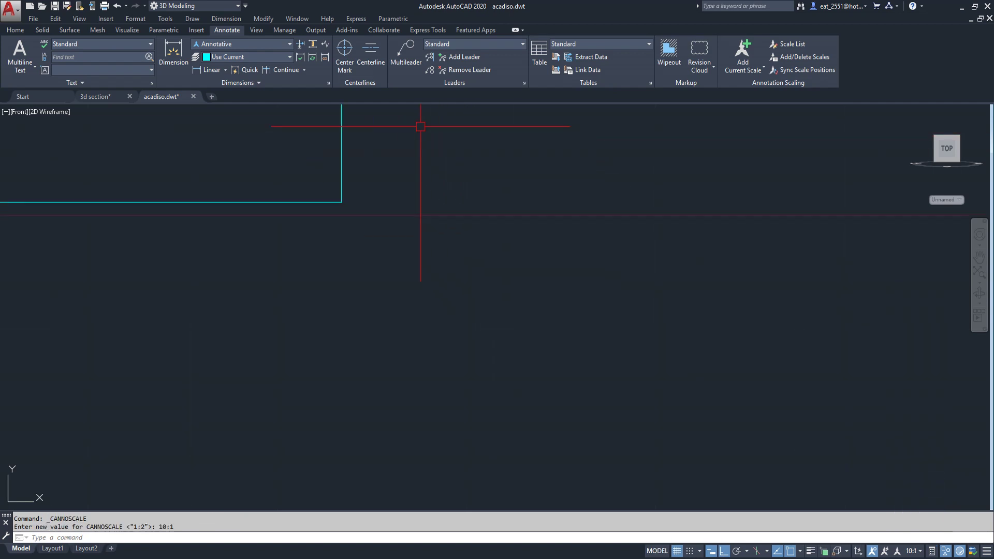
{"action": "middle_click_drag", "start_coordinate": [421, 124], "coordinate": [499, 291]}
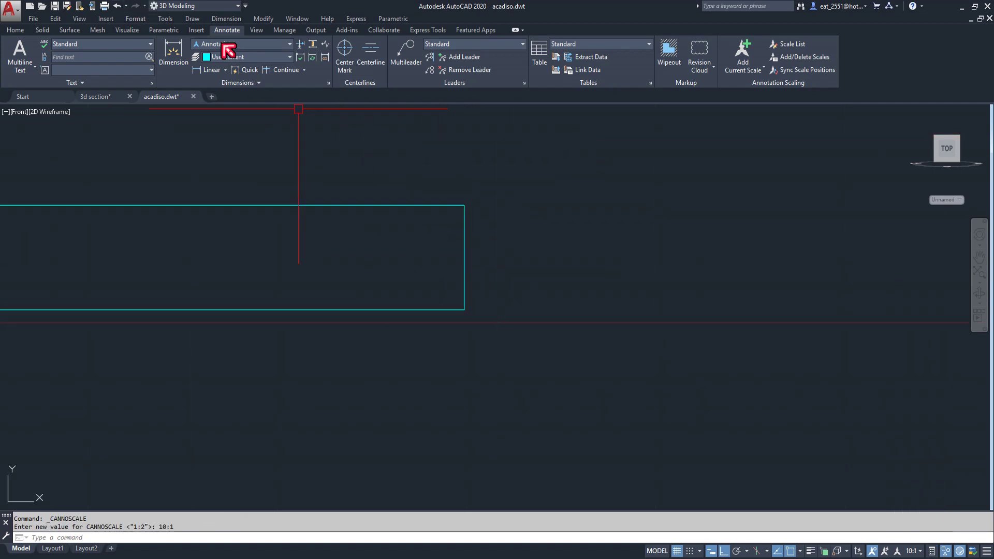
Preview a linear dimension across the right-hand corners, then cancel it
{"action": "left_click", "coordinate": [208, 69]}
{"action": "left_click", "coordinate": [464, 206]}
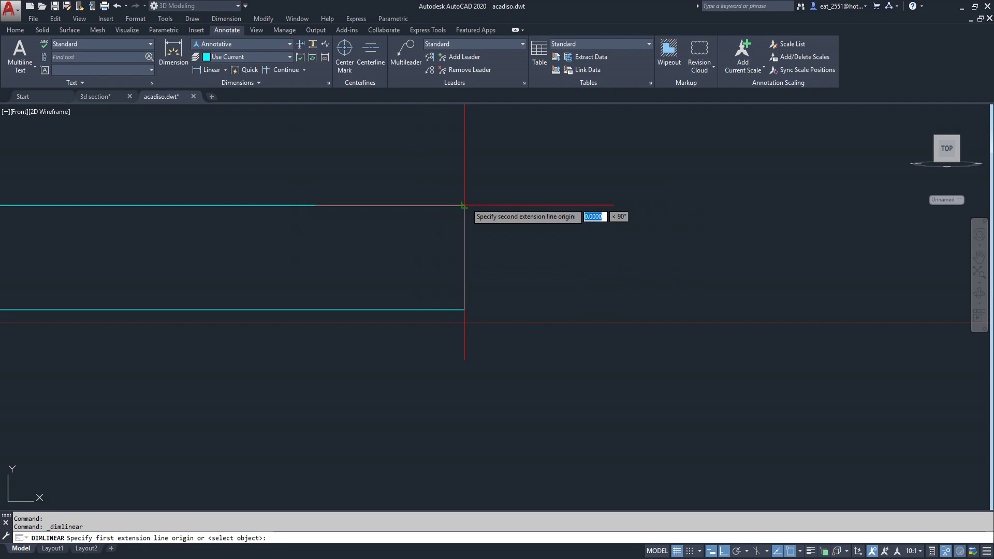
{"action": "left_click", "coordinate": [464, 309]}
{"action": "scroll", "coordinate": [500, 266], "scroll_direction": "down", "scroll_amount": 6}
{"action": "scroll", "coordinate": [502, 264], "scroll_direction": "up", "scroll_amount": 4}
{"action": "scroll", "coordinate": [543, 267], "scroll_direction": "down", "scroll_amount": 4}
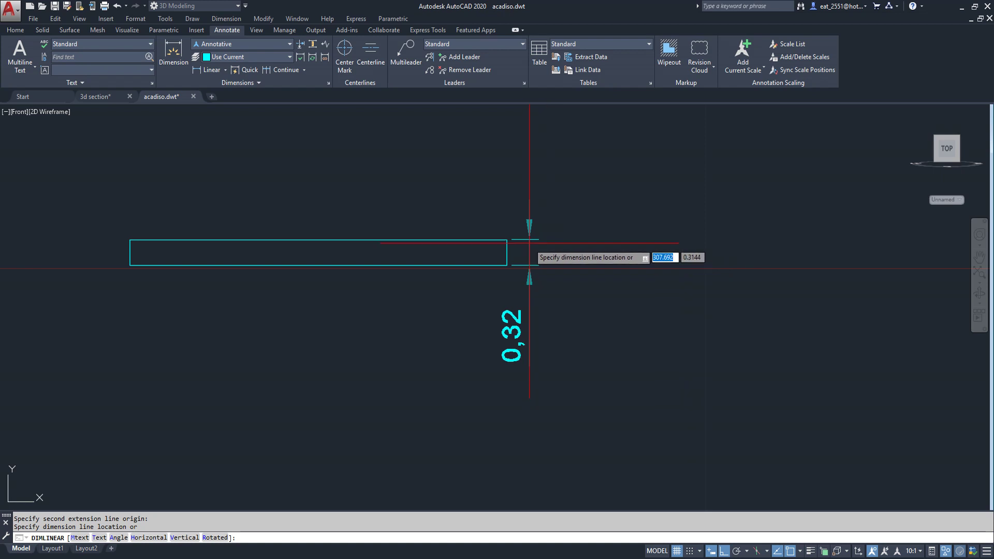
{"action": "key", "text": "Escape"}
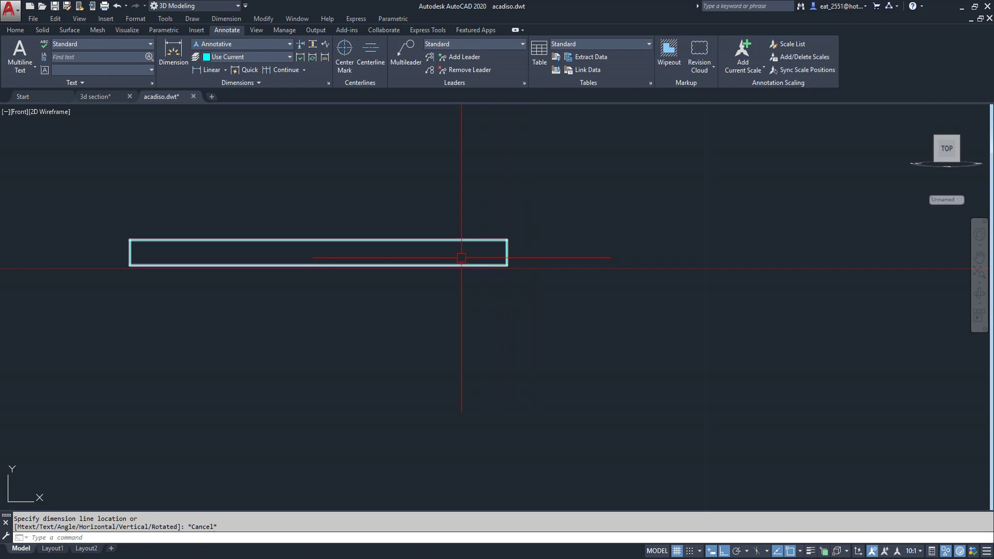
{"action": "left_click", "coordinate": [21, 111]}
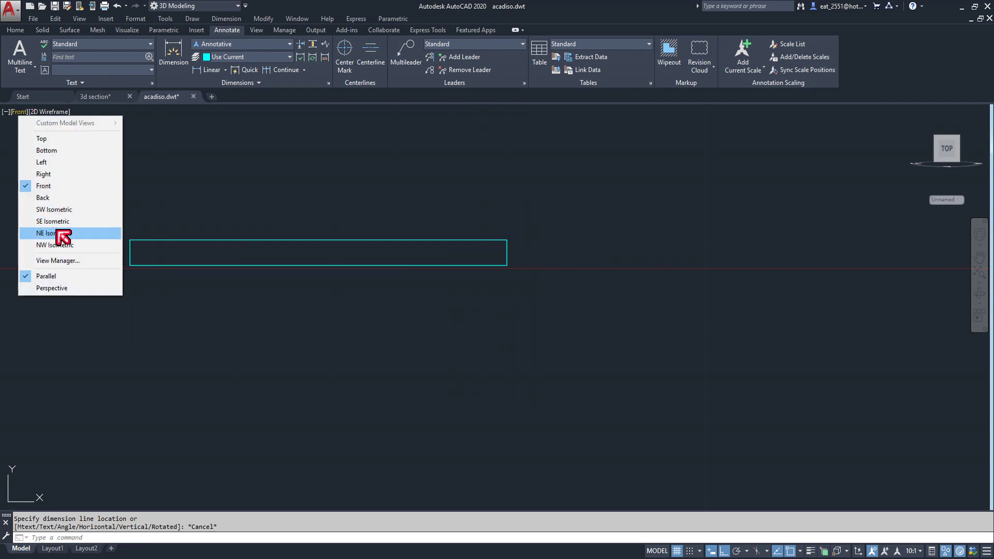
Switch to the SE Isometric view and fit the beam on screen
{"action": "left_click", "coordinate": [52, 221]}
{"action": "scroll", "coordinate": [508, 250], "scroll_direction": "down", "scroll_amount": 3}
{"action": "scroll", "coordinate": [595, 277], "scroll_direction": "up", "scroll_amount": 1}
{"action": "scroll", "coordinate": [494, 304], "scroll_direction": "up", "scroll_amount": 3}
{"action": "middle_click_drag", "start_coordinate": [494, 304], "coordinate": [606, 283]}
{"action": "scroll", "coordinate": [399, 266], "scroll_direction": "down", "scroll_amount": 2}
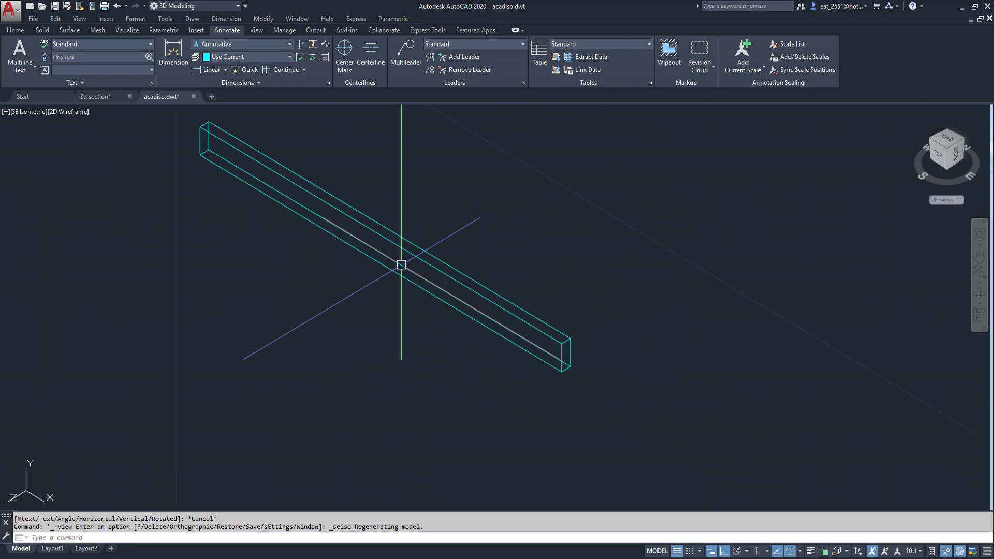
Shade the model and extract the beam's edges with Extract Edges
{"action": "left_click", "coordinate": [72, 112]}
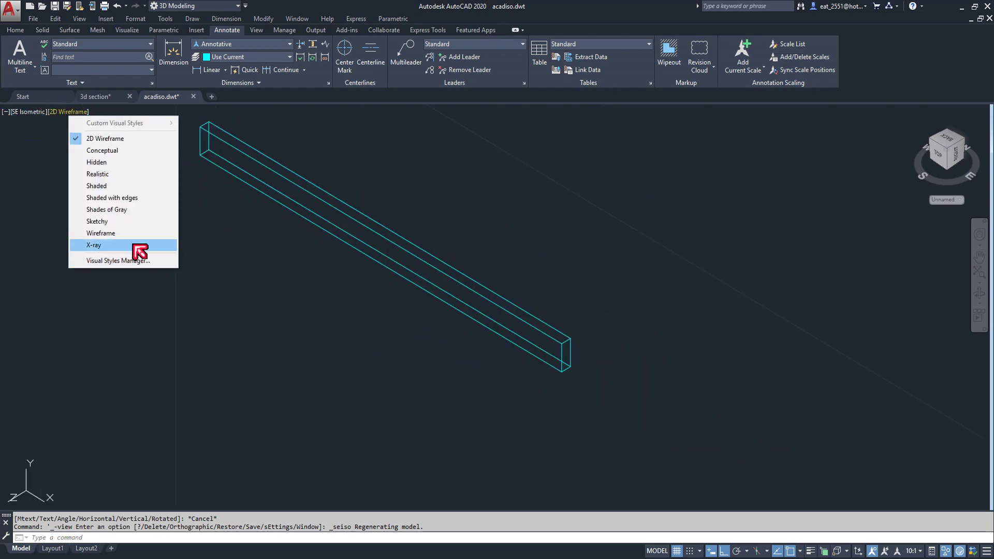
{"action": "left_click", "coordinate": [111, 187]}
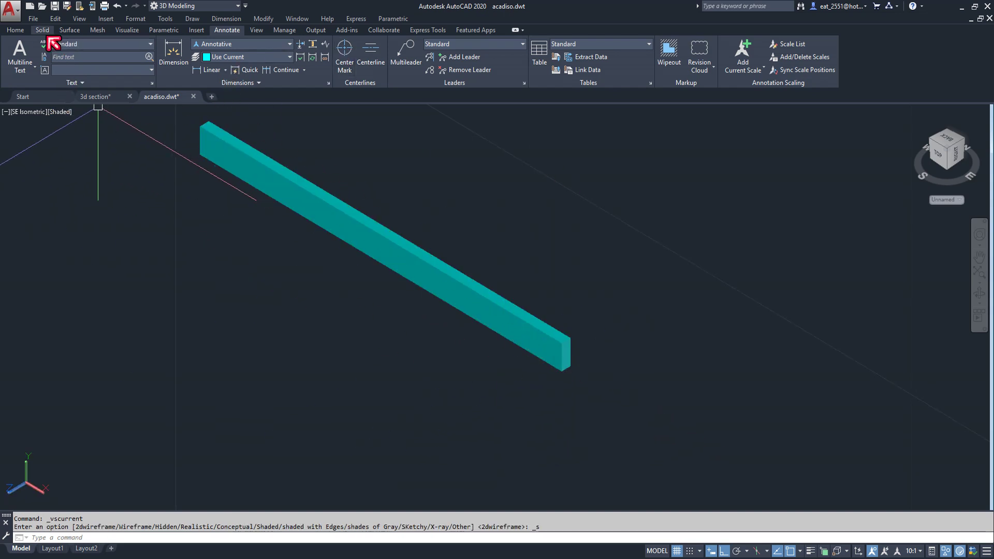
{"action": "left_click", "coordinate": [20, 31]}
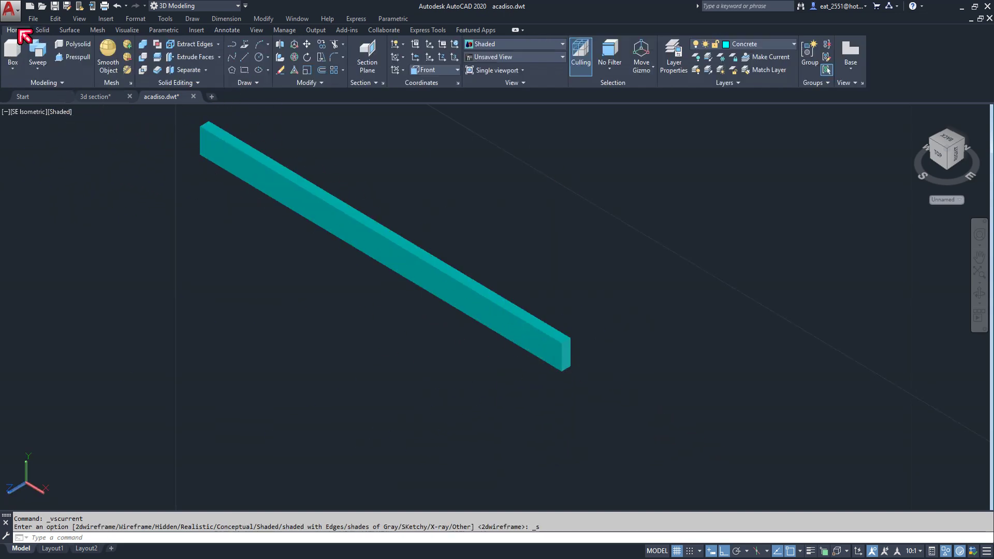
{"action": "left_click", "coordinate": [208, 45]}
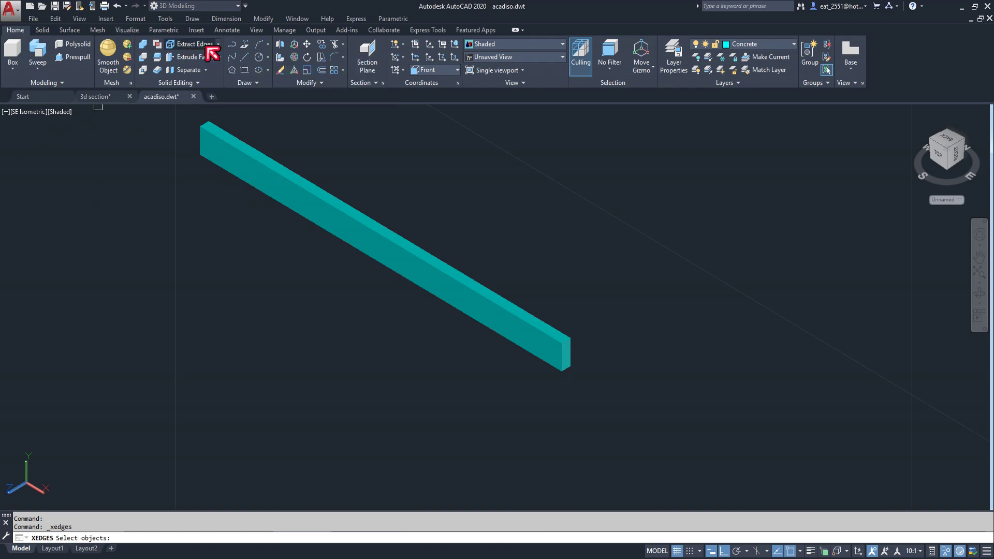
{"action": "left_click", "coordinate": [404, 273]}
{"action": "key", "text": "Return"}
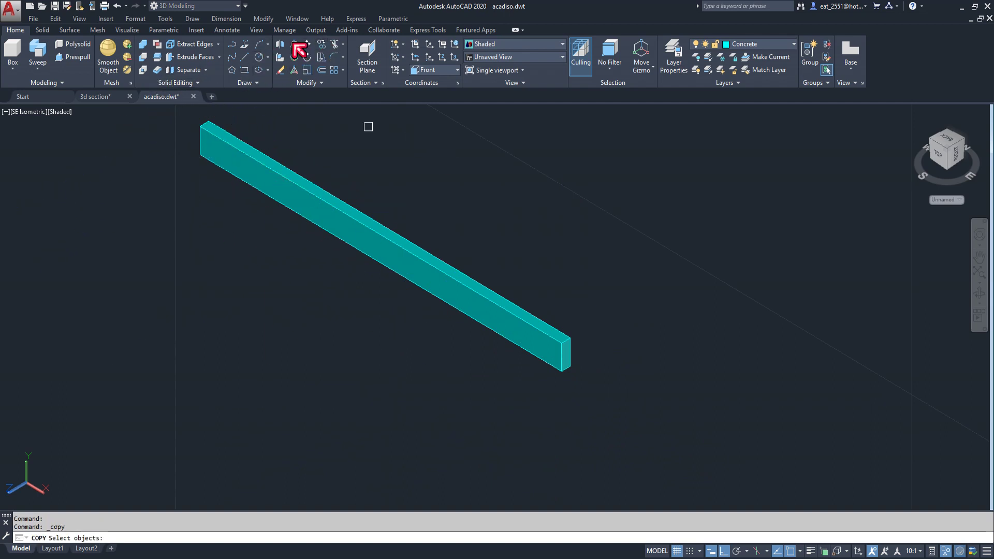
Move the beam 1 unit away from its original position
{"action": "scroll", "coordinate": [567, 353], "scroll_direction": "up", "scroll_amount": 3}
{"action": "left_click", "coordinate": [477, 370]}
{"action": "key", "text": "Return"}
{"action": "left_click", "coordinate": [426, 464]}
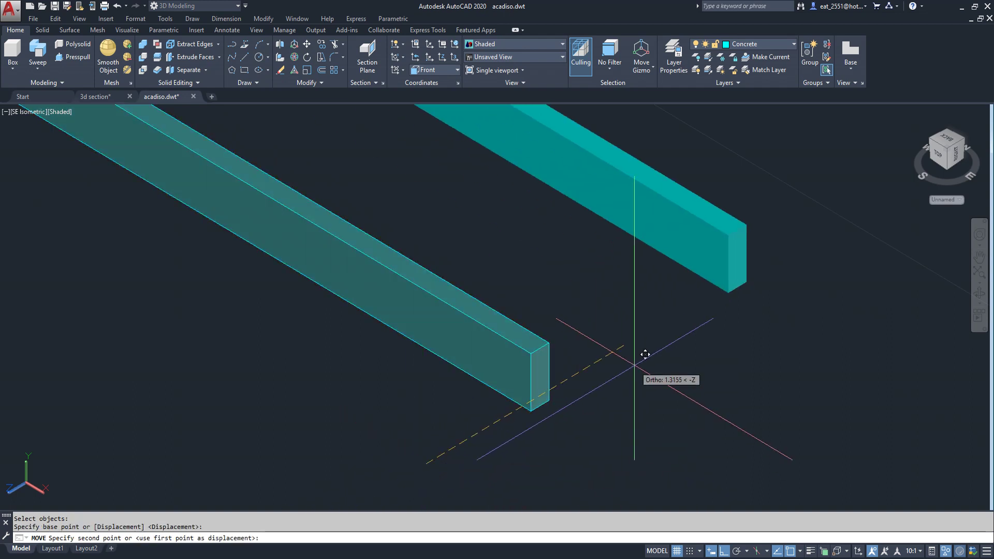
{"action": "type", "text": "1"}
{"action": "key", "text": "Return"}
Erase the shaded beam solid, leaving the extracted edges
{"action": "left_click", "coordinate": [656, 270]}
{"action": "key", "text": "Delete"}
{"action": "scroll", "coordinate": [565, 267], "scroll_direction": "down", "scroll_amount": 3}
{"action": "scroll", "coordinate": [521, 238], "scroll_direction": "up", "scroll_amount": 1}
{"action": "scroll", "coordinate": [406, 246], "scroll_direction": "up", "scroll_amount": 1}
{"action": "scroll", "coordinate": [340, 237], "scroll_direction": "up", "scroll_amount": 1}
{"action": "scroll", "coordinate": [241, 177], "scroll_direction": "up", "scroll_amount": 1}
{"action": "scroll", "coordinate": [241, 177], "scroll_direction": "up", "scroll_amount": 1}
{"action": "scroll", "coordinate": [240, 155], "scroll_direction": "up", "scroll_amount": 1}
Delete the four outline edges of the beam's left end face
{"action": "left_click", "coordinate": [239, 174], "text": "ctrl"}
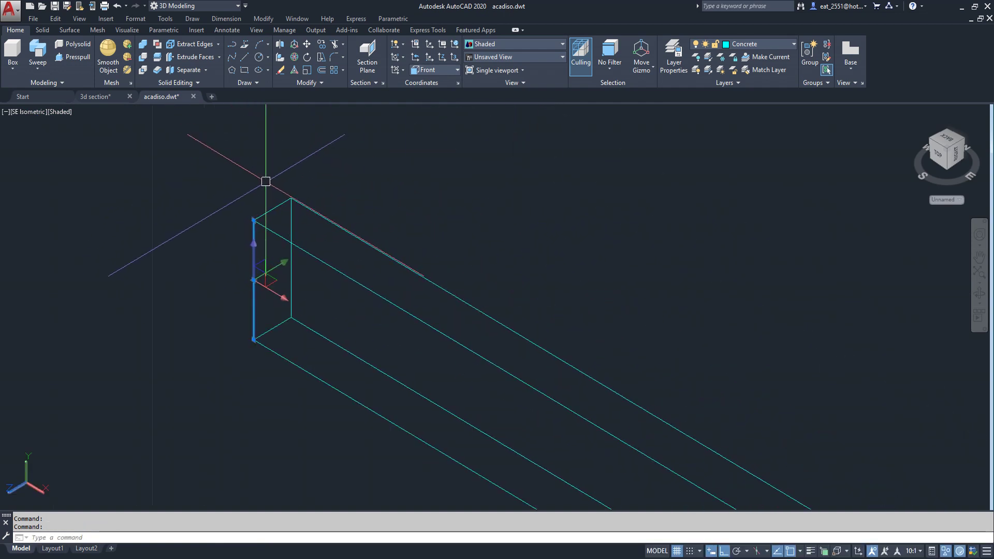
{"action": "left_click", "coordinate": [274, 228], "text": "ctrl"}
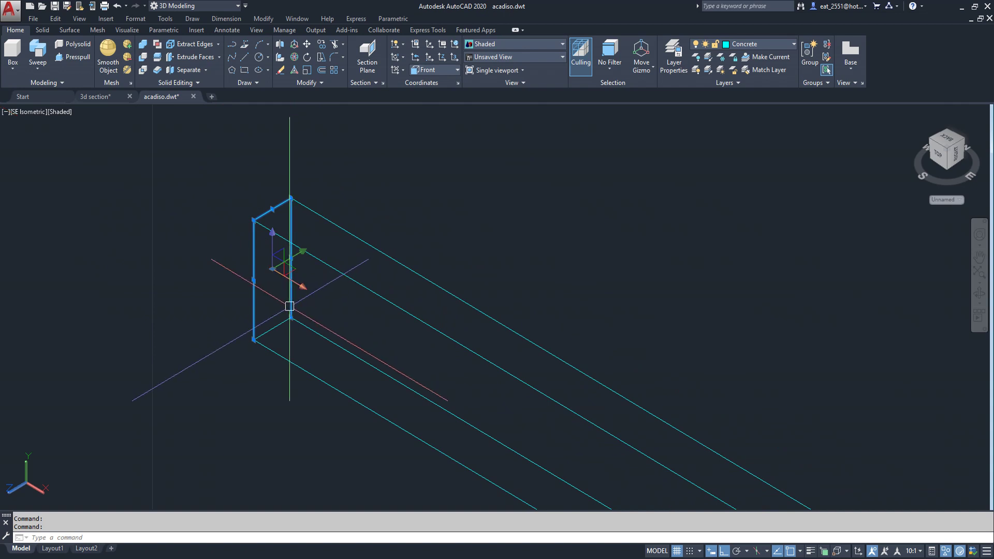
{"action": "key", "text": "Delete"}
{"action": "scroll", "coordinate": [269, 329], "scroll_direction": "down", "scroll_amount": 1}
{"action": "scroll", "coordinate": [388, 228], "scroll_direction": "down", "scroll_amount": 2}
{"action": "scroll", "coordinate": [388, 228], "scroll_direction": "down", "scroll_amount": 1}
{"action": "scroll", "coordinate": [362, 228], "scroll_direction": "up", "scroll_amount": 2}
{"action": "left_click", "coordinate": [379, 176]}
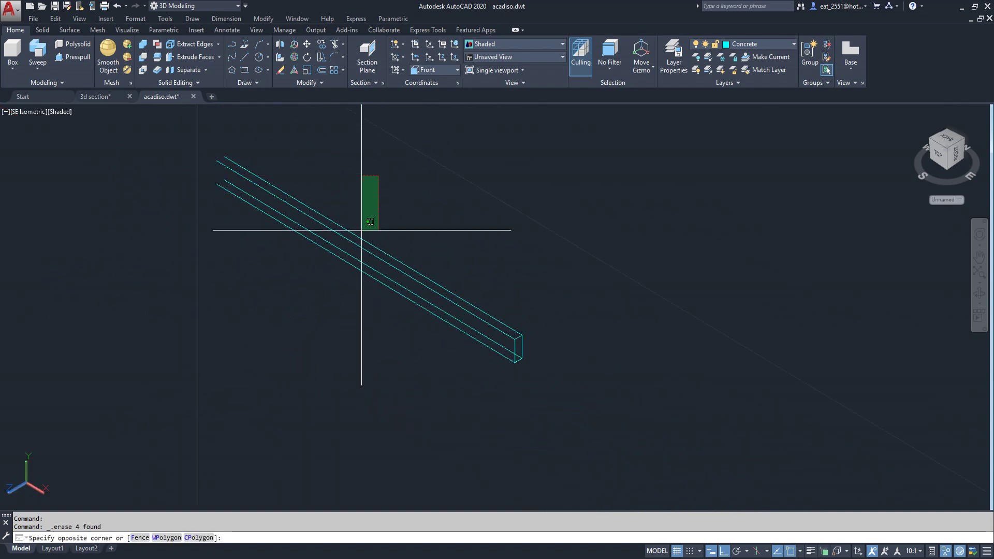
Put the four long beam lines on the red DB-16 layer
{"action": "left_click", "coordinate": [308, 369]}
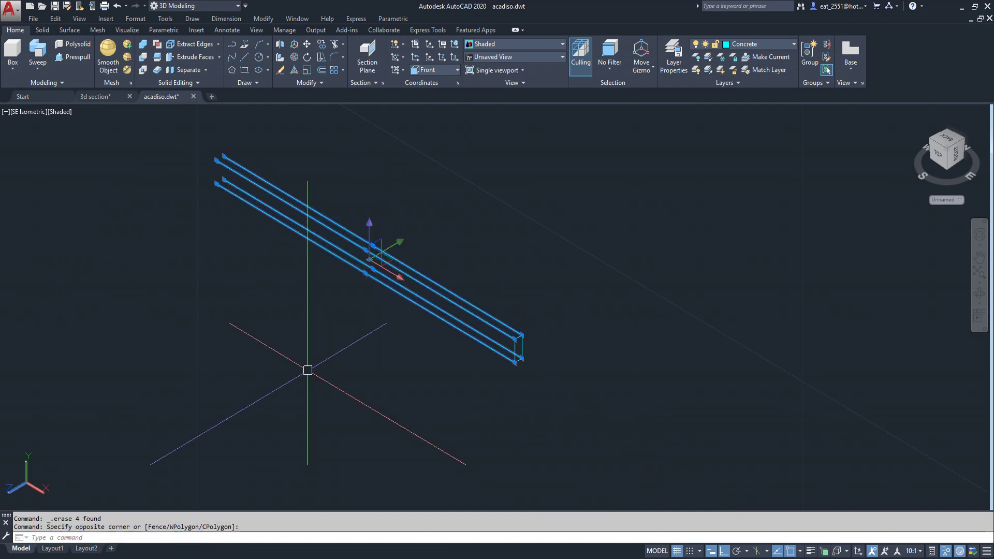
{"action": "left_click", "coordinate": [750, 46]}
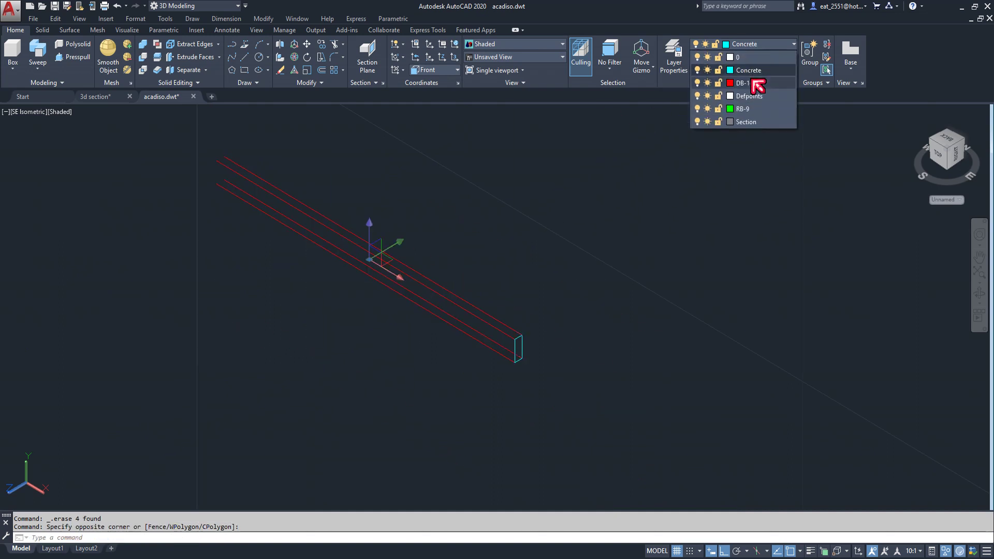
{"action": "left_click", "coordinate": [753, 83]}
{"action": "key", "text": "Escape"}
{"action": "scroll", "coordinate": [511, 385], "scroll_direction": "up", "scroll_amount": 2}
Put the end rectangle on the green RB-9 layer and zoom in
{"action": "left_click", "coordinate": [492, 241]}
{"action": "left_click", "coordinate": [573, 378]}
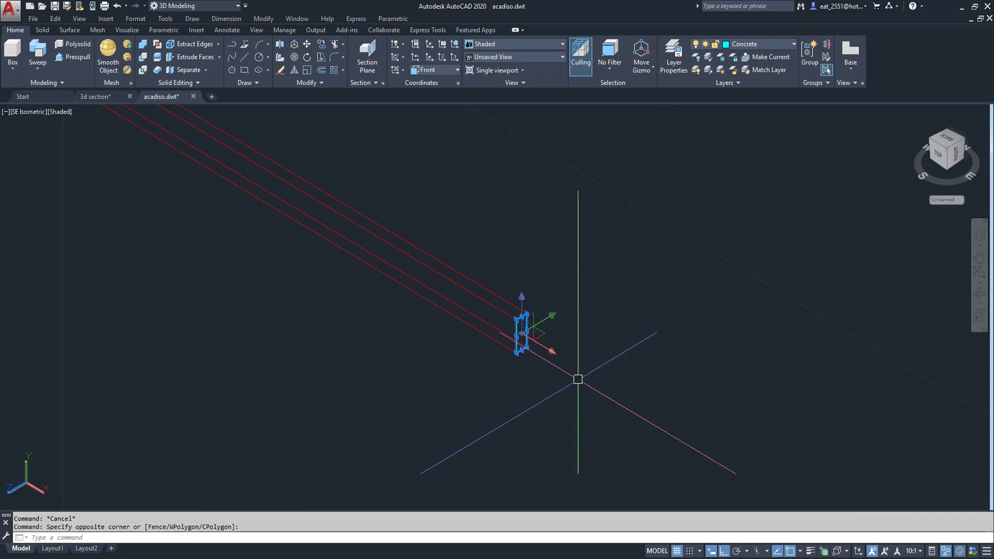
{"action": "left_click", "coordinate": [775, 45]}
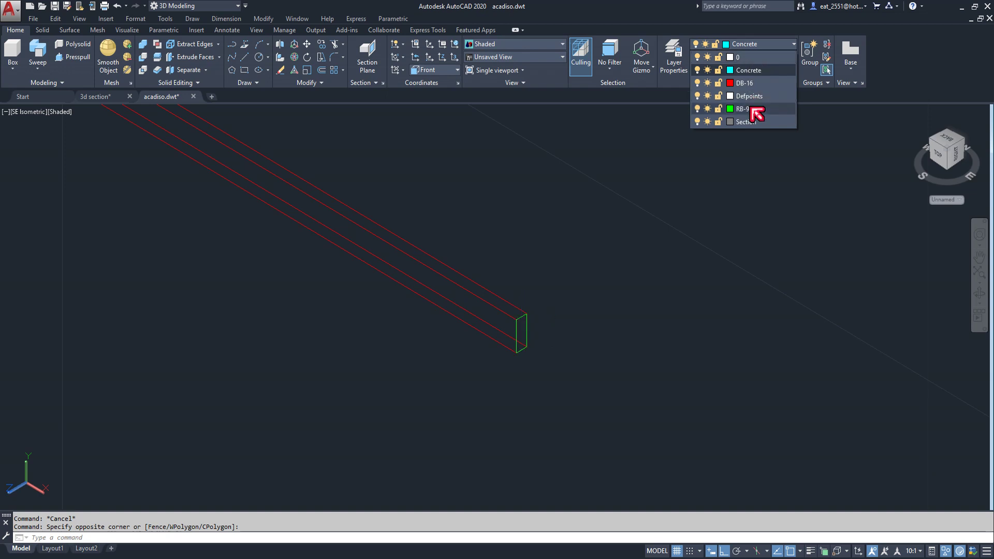
{"action": "left_click", "coordinate": [750, 108]}
{"action": "key", "text": "Escape"}
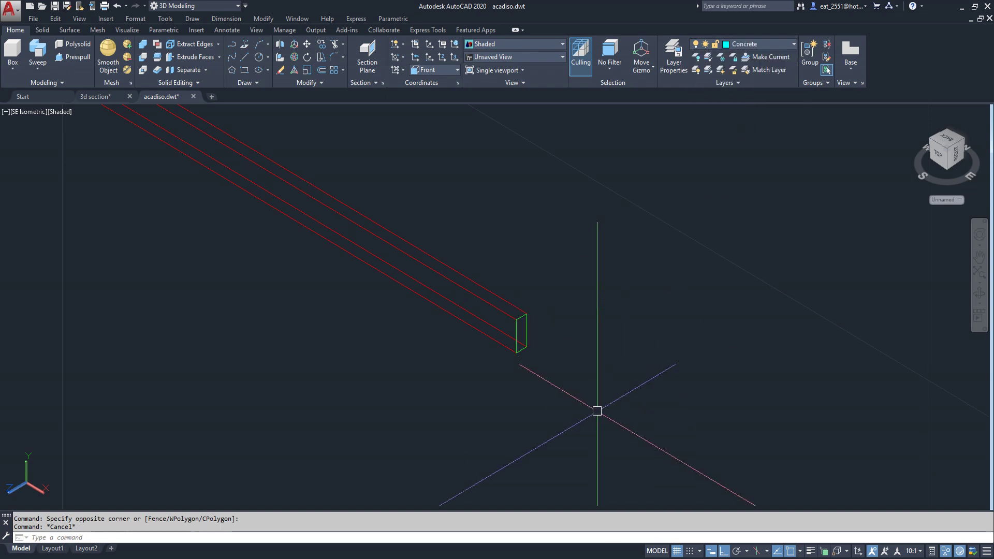
{"action": "scroll", "coordinate": [524, 339], "scroll_direction": "up", "scroll_amount": 5}
{"action": "scroll", "coordinate": [455, 298], "scroll_direction": "up", "scroll_amount": 3}
{"action": "scroll", "coordinate": [447, 250], "scroll_direction": "up", "scroll_amount": 2}
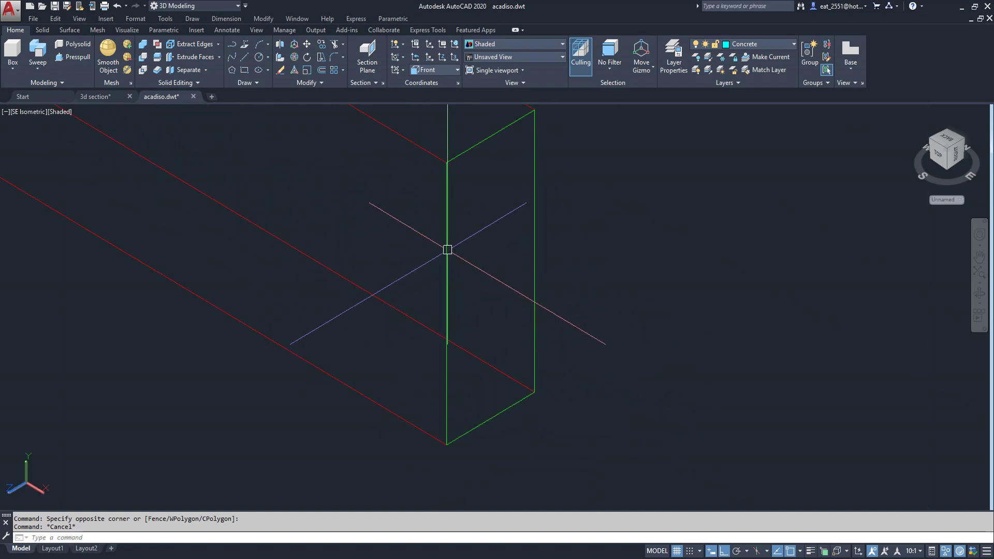
Switch to the Right view and center the green rectangle
{"action": "left_click", "coordinate": [40, 120]}
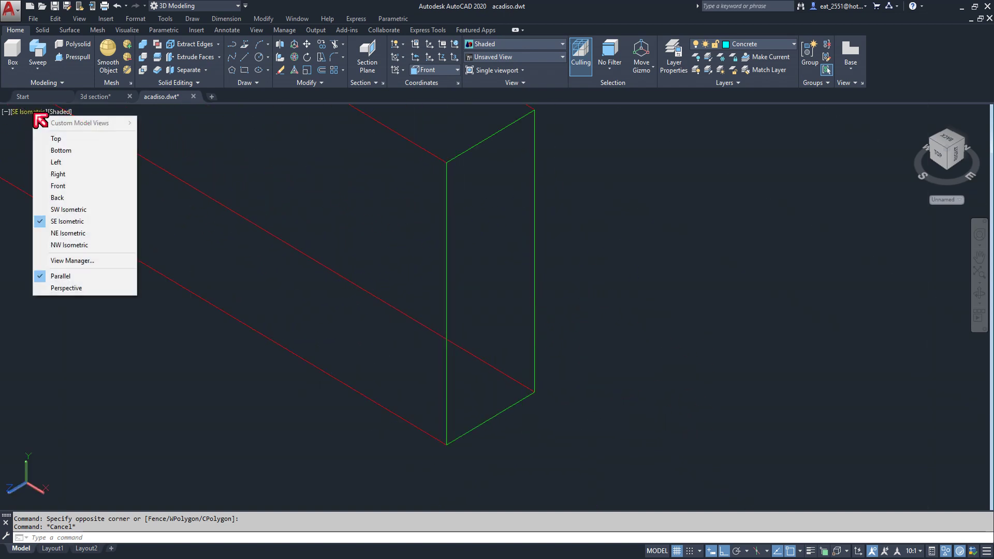
{"action": "left_click", "coordinate": [64, 175]}
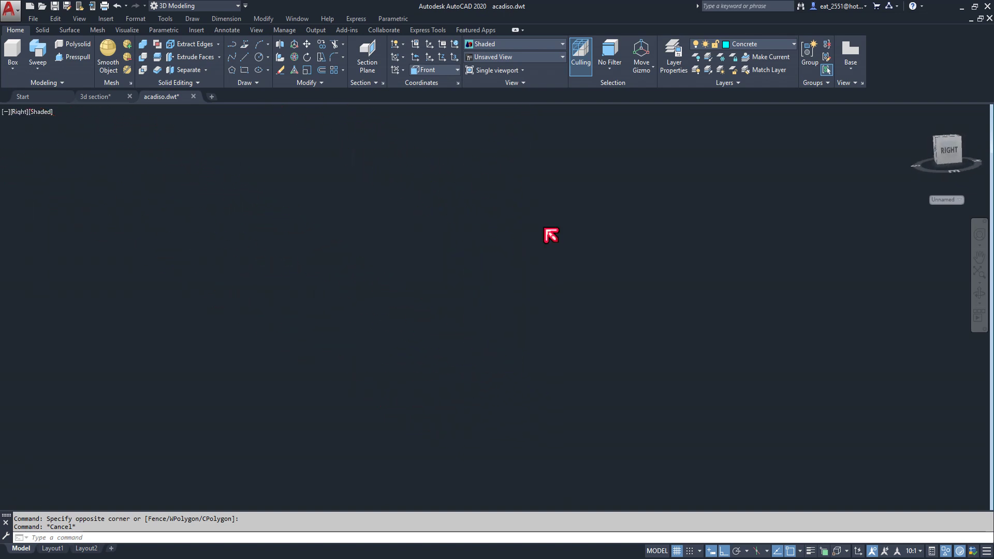
{"action": "scroll", "coordinate": [384, 243], "scroll_direction": "up", "scroll_amount": 3}
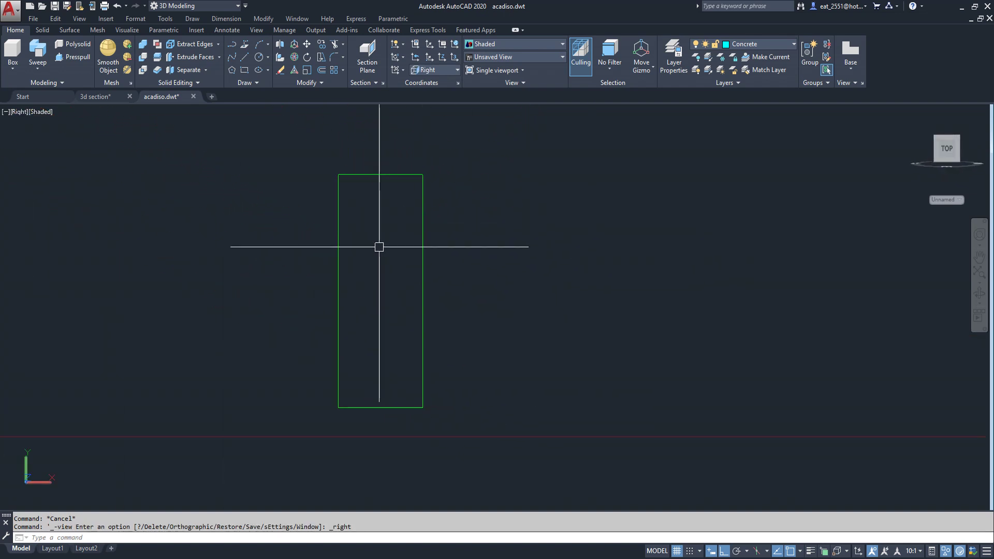
{"action": "middle_click_drag", "start_coordinate": [379, 247], "coordinate": [395, 247]}
Offset all four rectangle edges 0.01 outward
{"action": "left_click", "coordinate": [321, 71]}
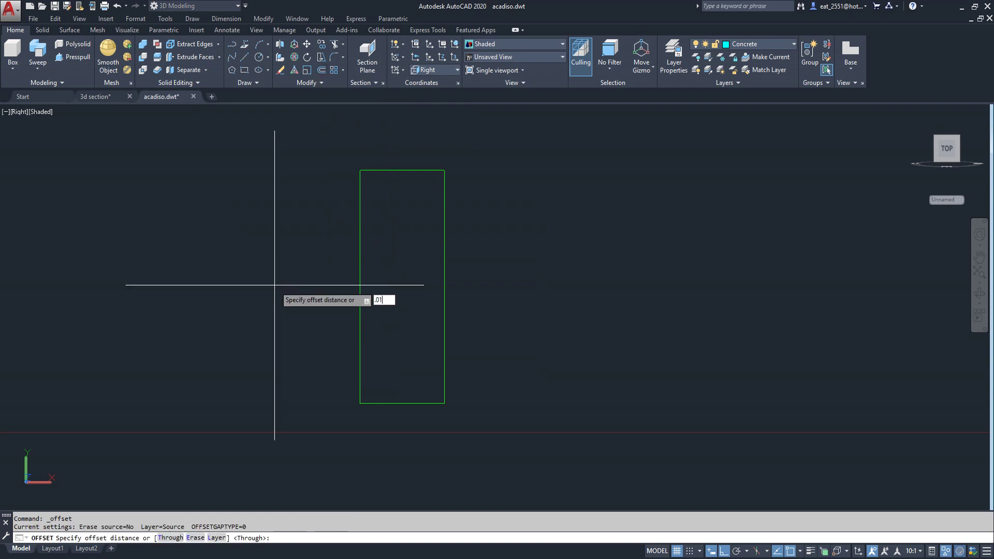
{"action": "key", "text": "Return"}
{"action": "left_click", "coordinate": [441, 245]}
{"action": "left_click", "coordinate": [384, 171]}
{"action": "left_click", "coordinate": [383, 129]}
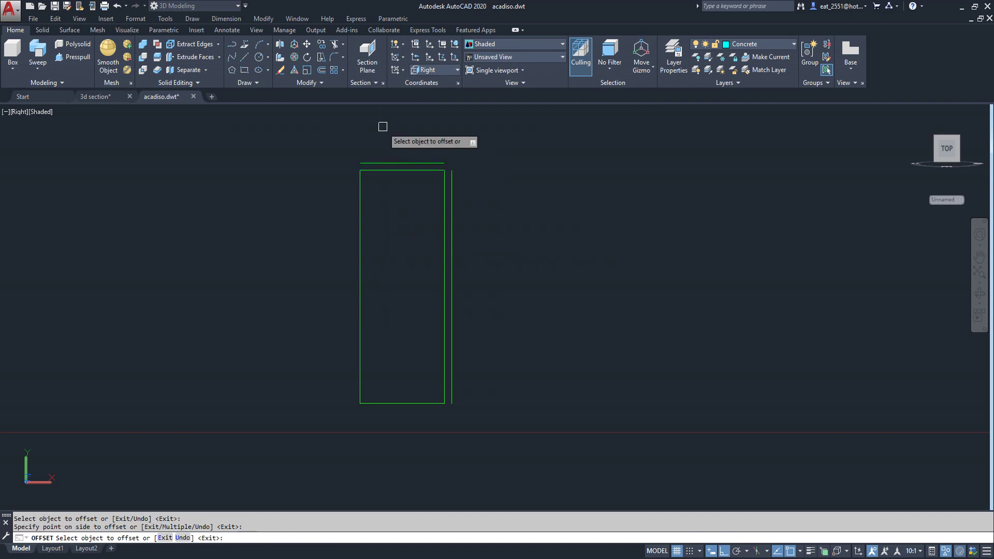
{"action": "left_click", "coordinate": [359, 214]}
{"action": "left_click", "coordinate": [397, 403]}
{"action": "left_click", "coordinate": [397, 436]}
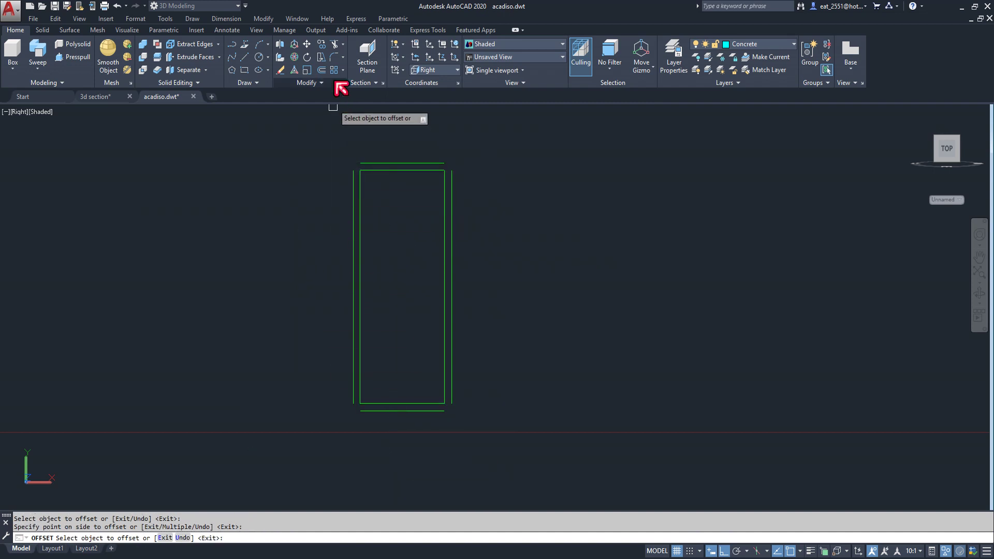
Fillet the top offset line with its neighbour to close one corner
{"action": "left_click", "coordinate": [335, 57]}
{"action": "scroll", "coordinate": [437, 156], "scroll_direction": "up", "scroll_amount": 2}
{"action": "scroll", "coordinate": [436, 147], "scroll_direction": "up", "scroll_amount": 2}
{"action": "left_click", "coordinate": [434, 135]}
{"action": "left_click", "coordinate": [459, 160]}
{"action": "scroll", "coordinate": [515, 293], "scroll_direction": "down", "scroll_amount": 5}
{"action": "key", "text": "Return"}
{"action": "scroll", "coordinate": [453, 282], "scroll_direction": "up", "scroll_amount": 3}
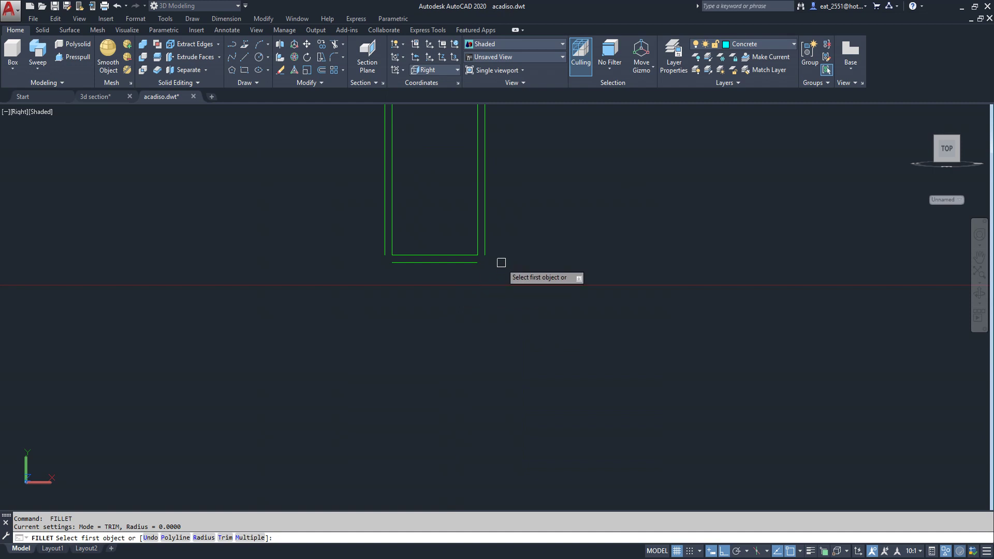
Close the remaining outer offset corners with zero-radius fillets
{"action": "left_click", "coordinate": [483, 223]}
{"action": "left_click", "coordinate": [451, 262]}
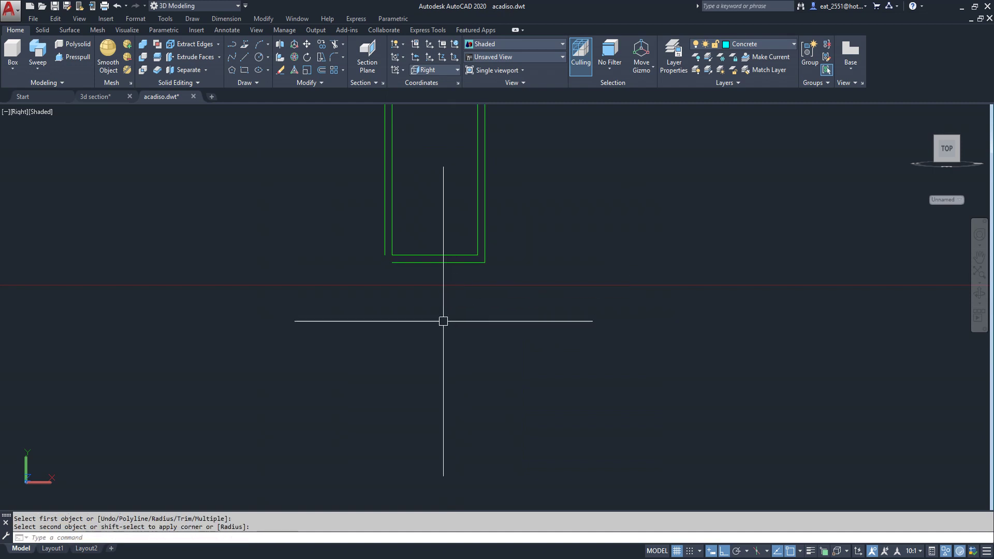
{"action": "key", "text": "Return"}
{"action": "scroll", "coordinate": [441, 327], "scroll_direction": "down", "scroll_amount": 1}
{"action": "scroll", "coordinate": [420, 193], "scroll_direction": "down", "scroll_amount": 2}
{"action": "scroll", "coordinate": [404, 265], "scroll_direction": "up", "scroll_amount": 6}
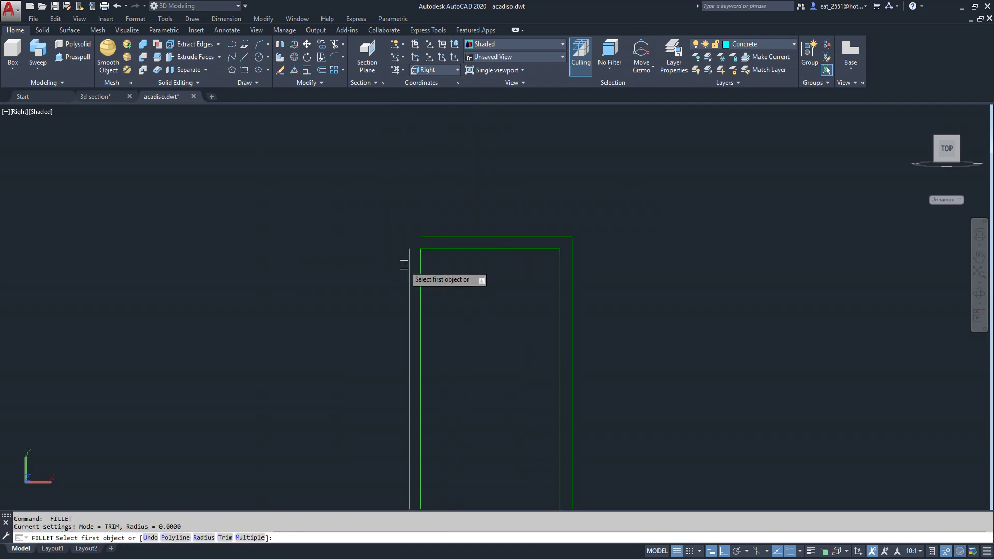
{"action": "left_click", "coordinate": [408, 266]}
{"action": "left_click", "coordinate": [433, 234]}
{"action": "scroll", "coordinate": [433, 223], "scroll_direction": "down", "scroll_amount": 2}
{"action": "scroll", "coordinate": [449, 265], "scroll_direction": "down", "scroll_amount": 3}
{"action": "scroll", "coordinate": [449, 265], "scroll_direction": "up", "scroll_amount": 6}
{"action": "left_click", "coordinate": [446, 284]}
{"action": "scroll", "coordinate": [446, 285], "scroll_direction": "up", "scroll_amount": 2}
Draw a hook from the bottom line's left end, 0.02 left then 0.1 up, and select it
{"action": "left_click", "coordinate": [244, 58]}
{"action": "left_click", "coordinate": [451, 292]}
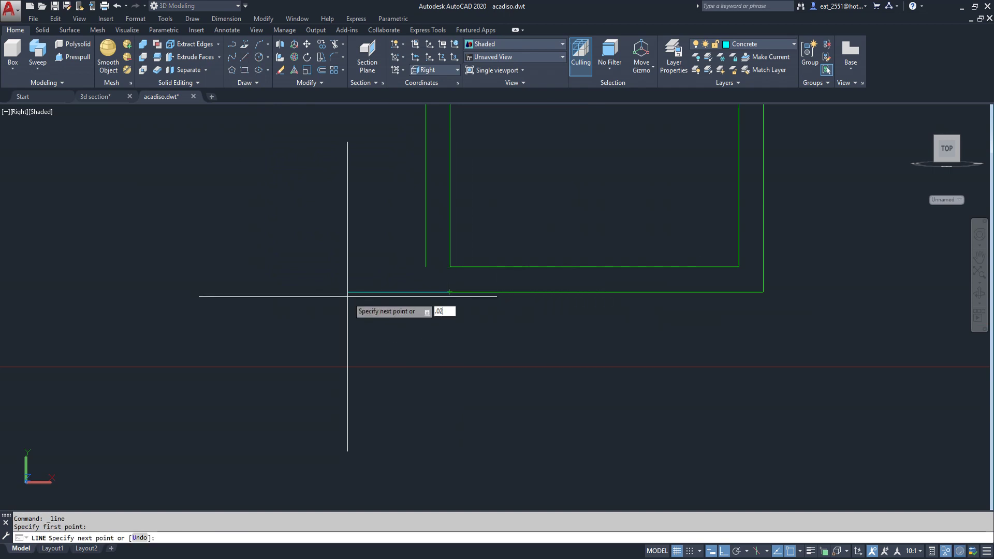
{"action": "key", "text": "Return"}
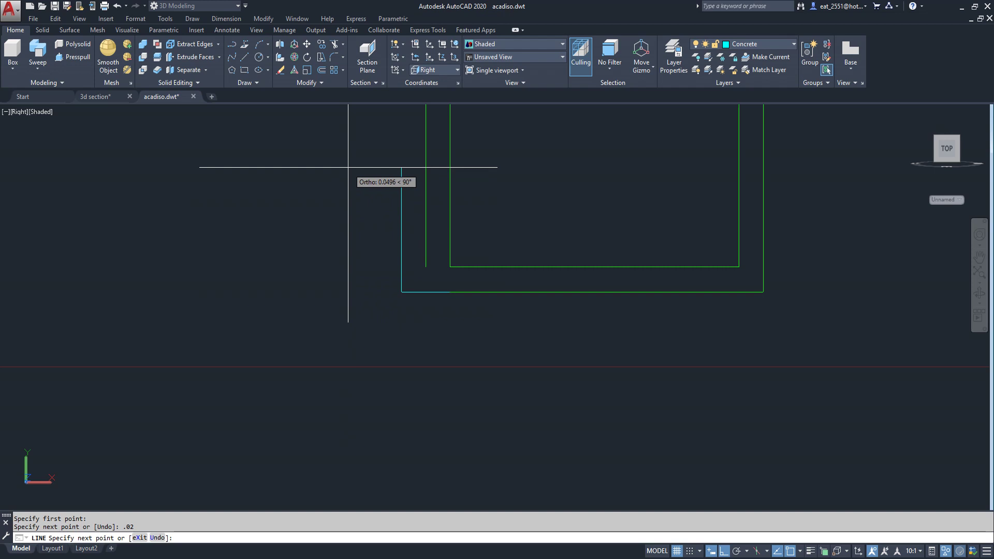
{"action": "type", "text": ".1"}
{"action": "key", "text": "Return"}
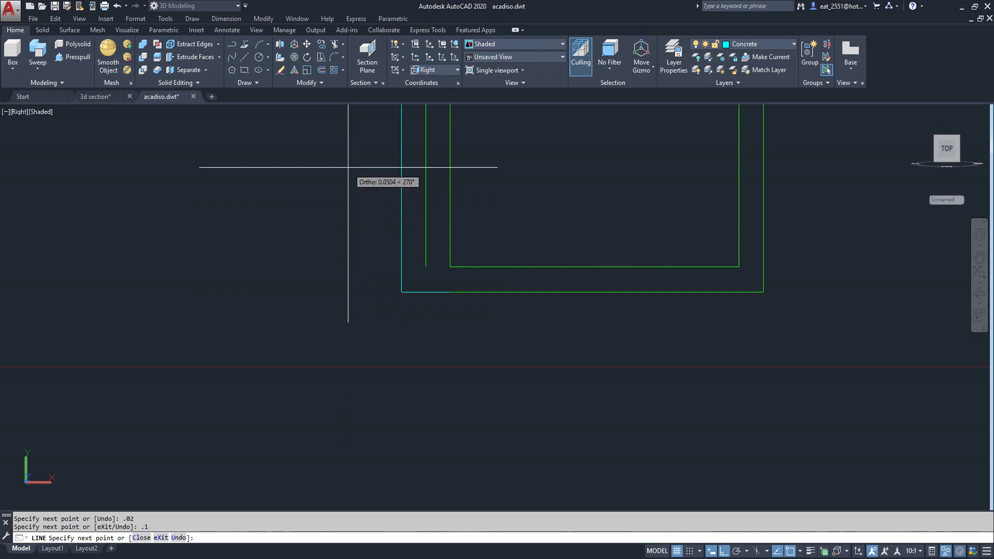
{"action": "key", "text": "Return"}
{"action": "scroll", "coordinate": [378, 246], "scroll_direction": "down", "scroll_amount": 4}
{"action": "left_click", "coordinate": [385, 244]}
{"action": "left_click", "coordinate": [391, 264]}
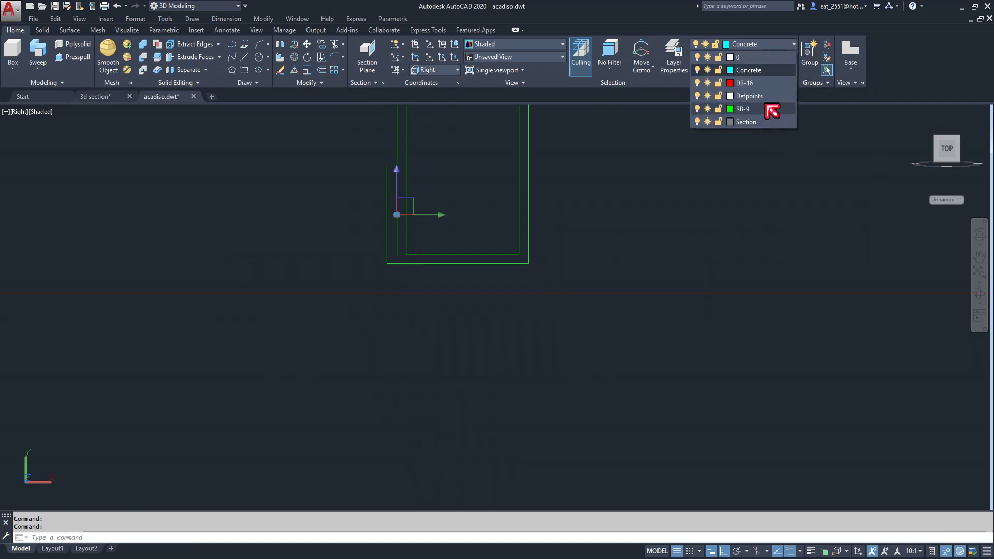
Assign the two hook lines to layer RB-9
{"action": "left_click", "coordinate": [772, 109]}
{"action": "key", "text": "Escape"}
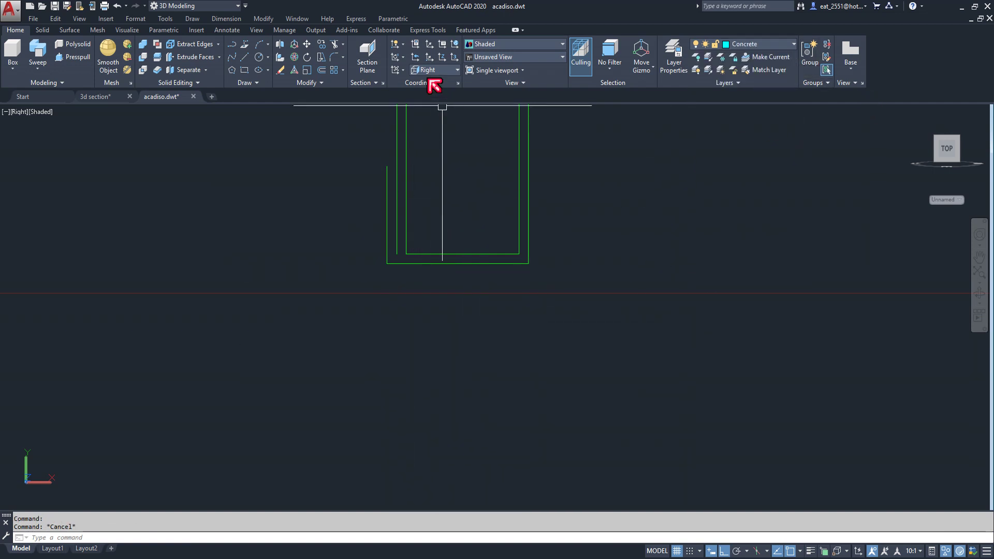
{"action": "left_click", "coordinate": [311, 83]}
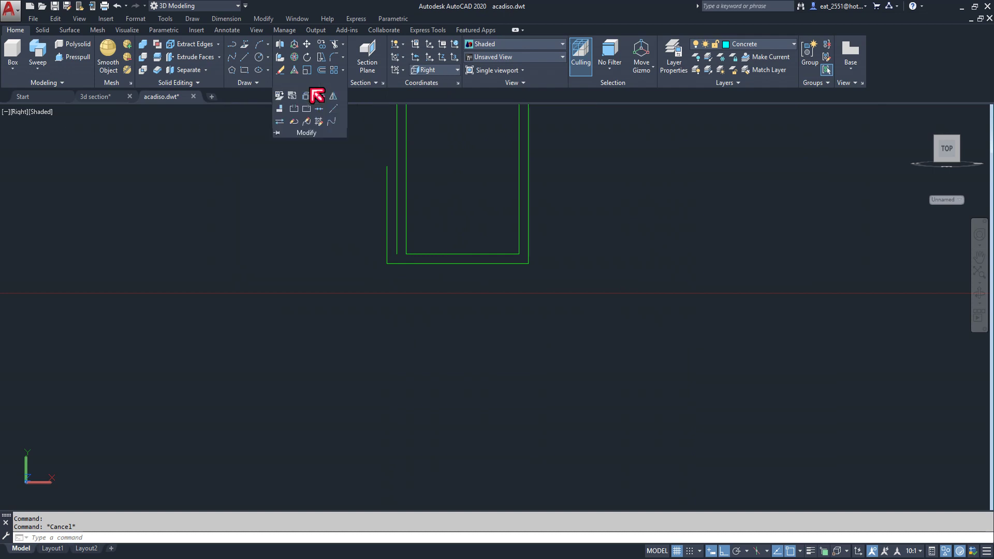
{"action": "left_click", "coordinate": [319, 110]}
{"action": "scroll", "coordinate": [374, 205], "scroll_direction": "up", "scroll_amount": 2}
Join the hook and outer outline, six lines, into one 3D polyline, then switch to 2D Wireframe
{"action": "left_click", "coordinate": [372, 203]}
{"action": "left_click", "coordinate": [395, 248]}
{"action": "left_click", "coordinate": [457, 248]}
{"action": "scroll", "coordinate": [584, 284], "scroll_direction": "down", "scroll_amount": 3}
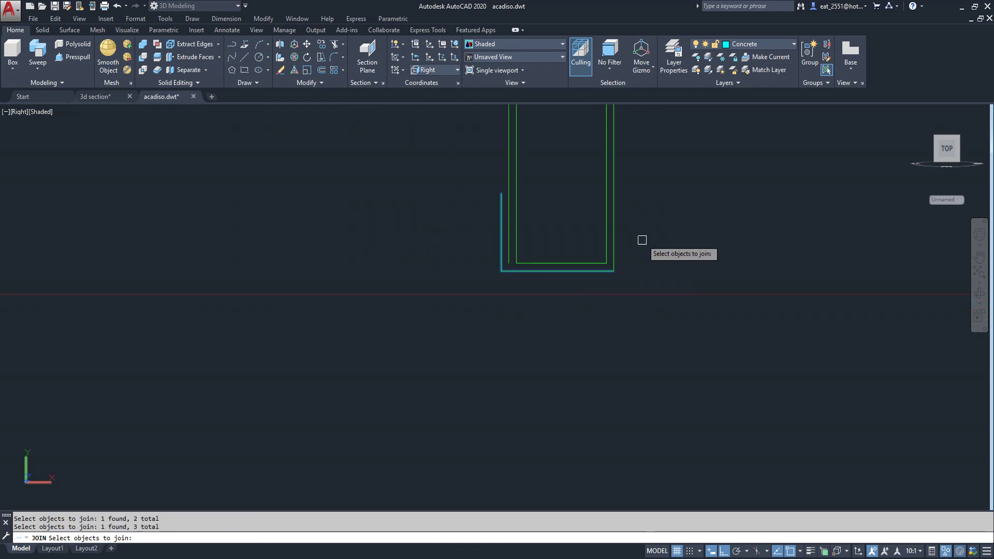
{"action": "left_click", "coordinate": [616, 216]}
{"action": "scroll", "coordinate": [552, 296], "scroll_direction": "down", "scroll_amount": 3}
{"action": "scroll", "coordinate": [571, 185], "scroll_direction": "up", "scroll_amount": 5}
{"action": "left_click", "coordinate": [571, 190]}
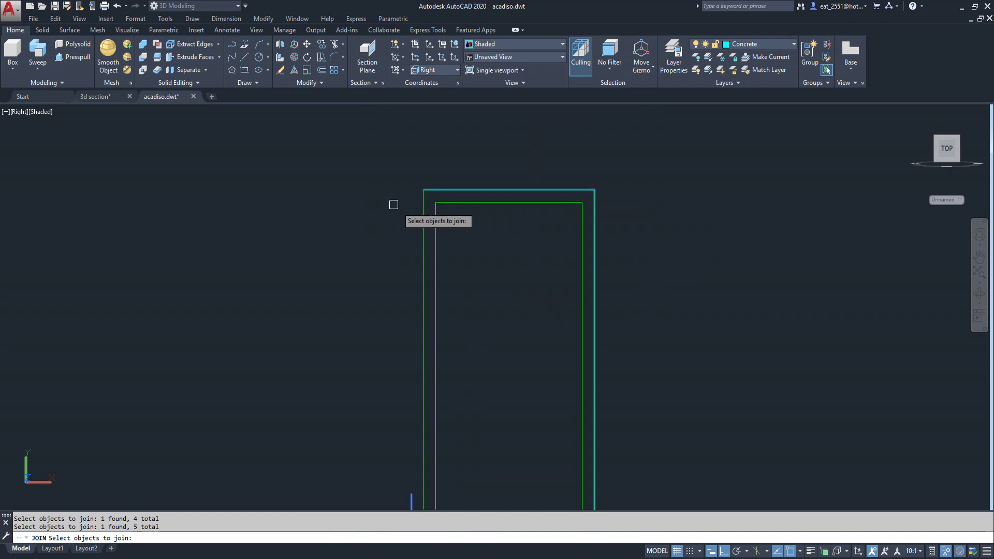
{"action": "left_click", "coordinate": [423, 220]}
{"action": "scroll", "coordinate": [466, 148], "scroll_direction": "down", "scroll_amount": 2}
{"action": "scroll", "coordinate": [466, 248], "scroll_direction": "down", "scroll_amount": 1}
{"action": "scroll", "coordinate": [404, 311], "scroll_direction": "up", "scroll_amount": 4}
{"action": "key", "text": "Return"}
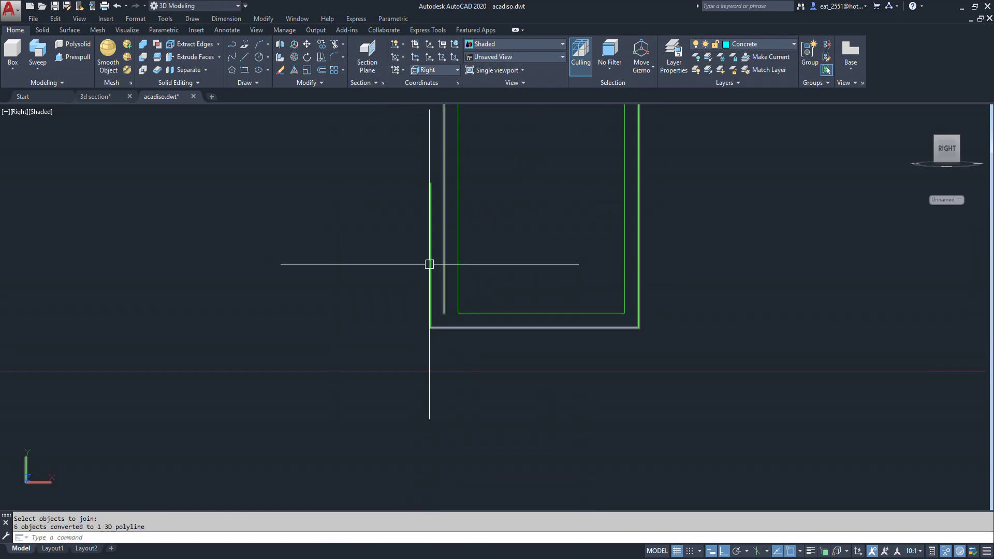
{"action": "left_click", "coordinate": [47, 112]}
{"action": "left_click", "coordinate": [85, 140]}
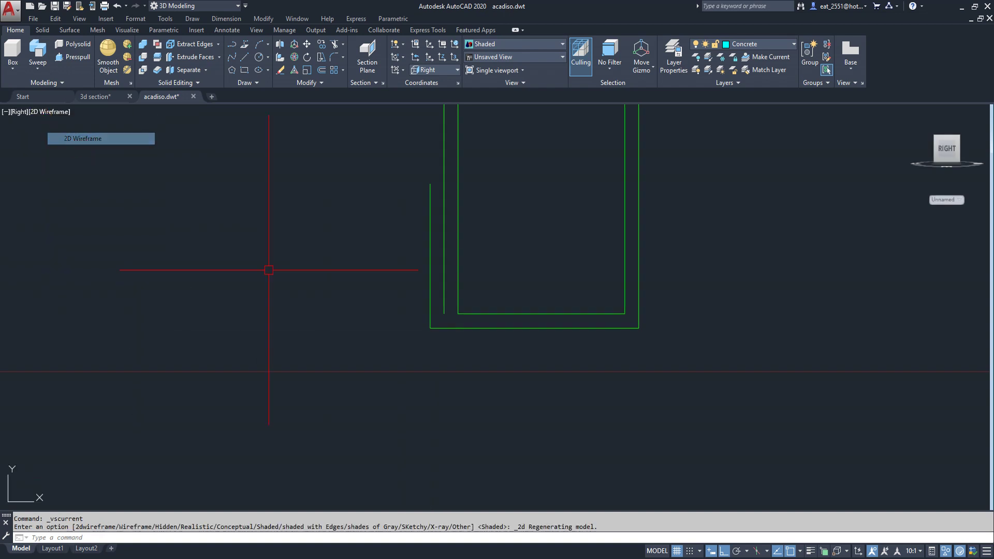
Attempt a 0.009-radius fillet on the joined stirrup, then cancel it since it fails
{"action": "scroll", "coordinate": [477, 311], "scroll_direction": "down", "scroll_amount": 2}
{"action": "middle_click_drag", "start_coordinate": [476, 311], "coordinate": [452, 383]}
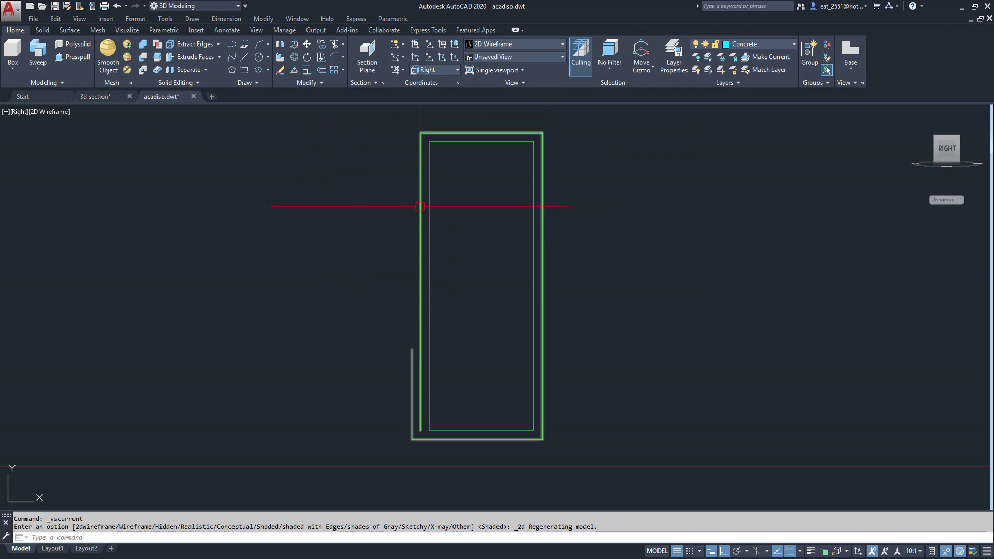
{"action": "left_click", "coordinate": [334, 57]}
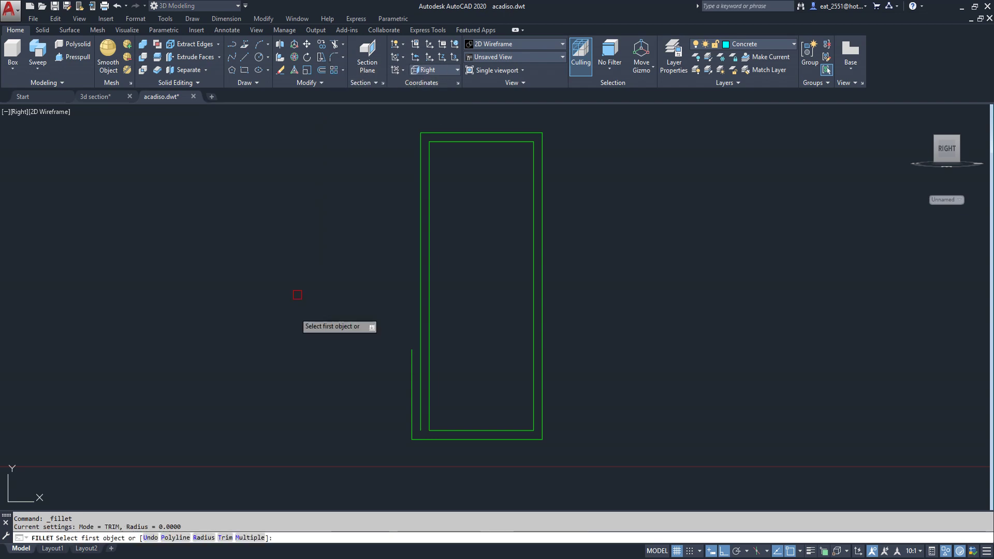
{"action": "left_click", "coordinate": [203, 538]}
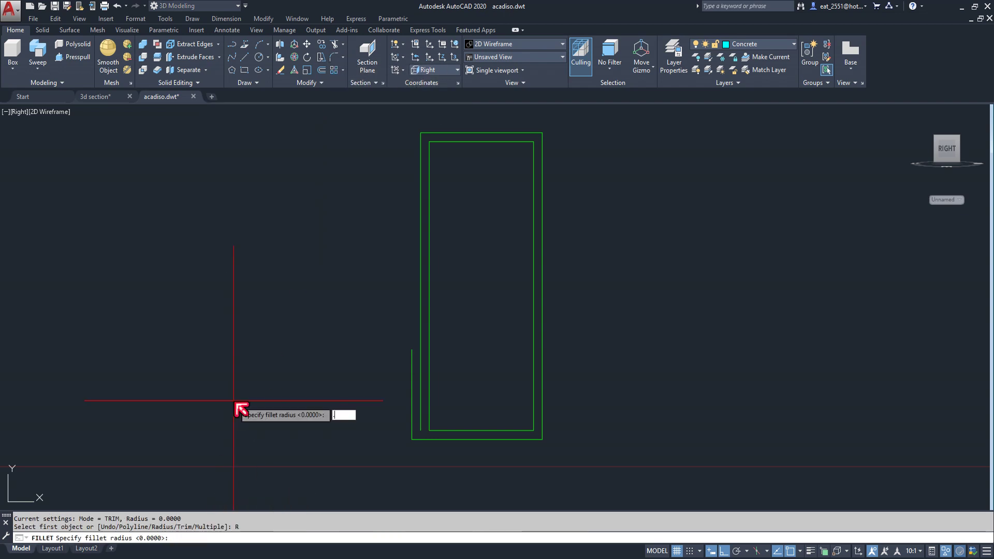
{"action": "type", "text": ".009"}
{"action": "key", "text": "Return"}
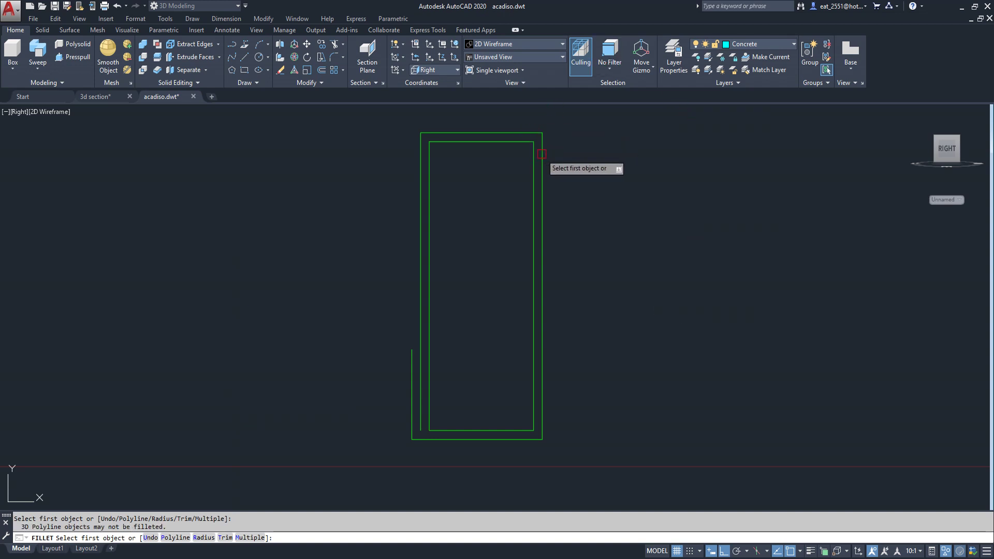
{"action": "key", "text": "Escape"}
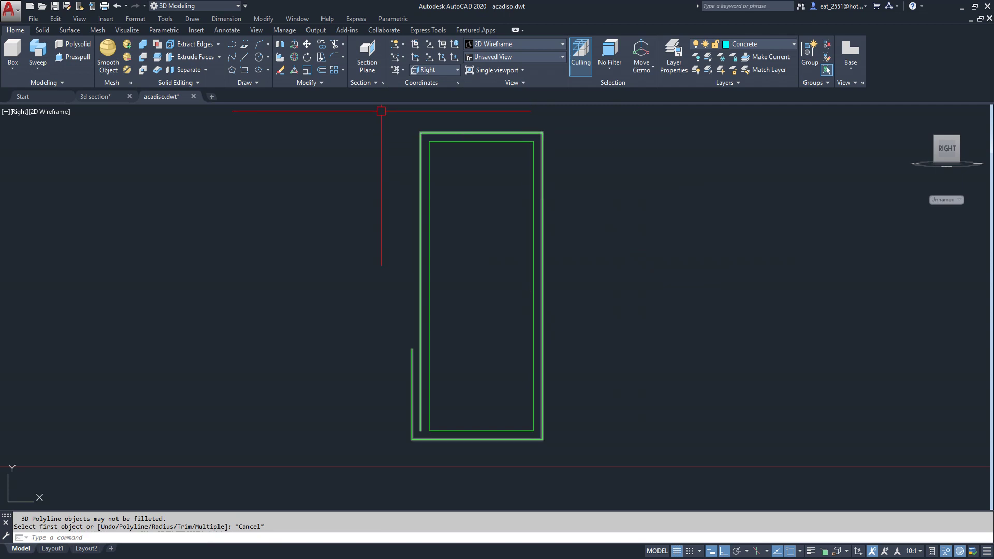
{"action": "left_click", "coordinate": [335, 84]}
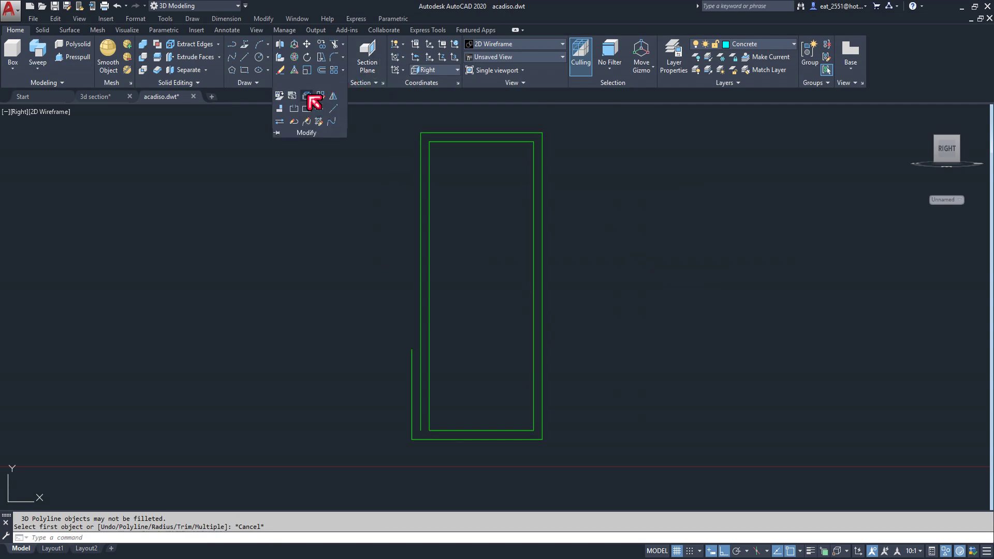
Break up the stirrup outline, then fillet its four outer corners using the Multiple option
{"action": "left_click", "coordinate": [310, 98]}
{"action": "left_click", "coordinate": [452, 142]}
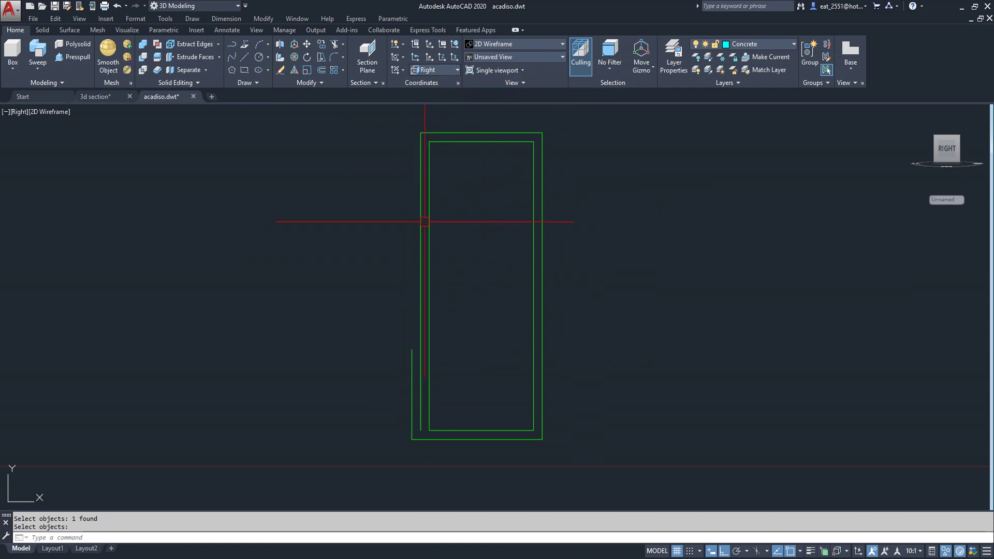
{"action": "left_click", "coordinate": [336, 59]}
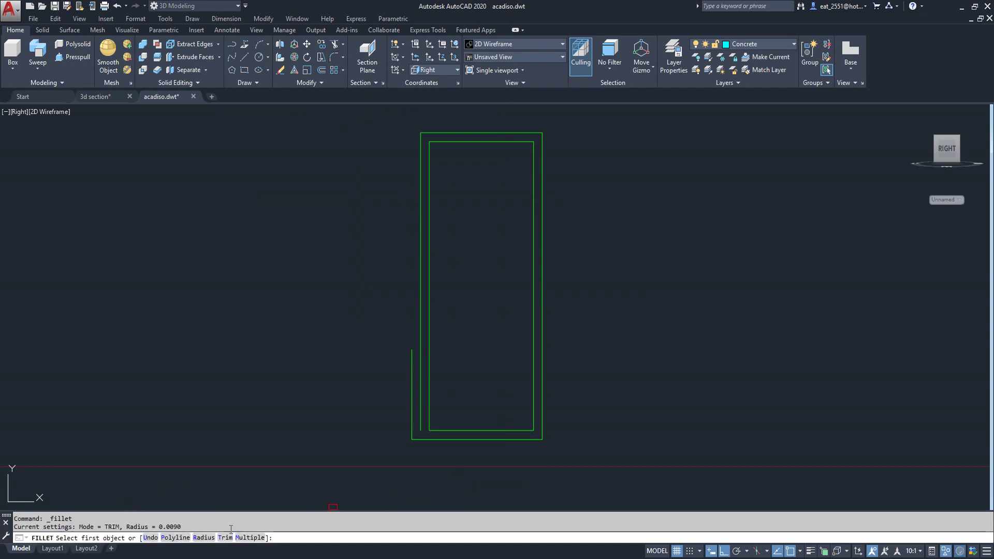
{"action": "left_click", "coordinate": [248, 538]}
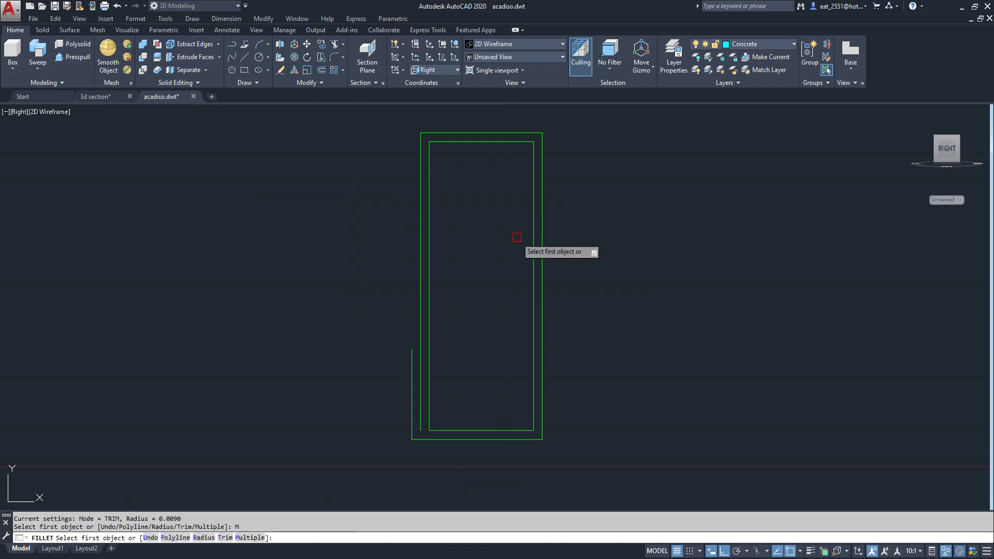
{"action": "left_click", "coordinate": [536, 133]}
{"action": "left_click", "coordinate": [541, 156]}
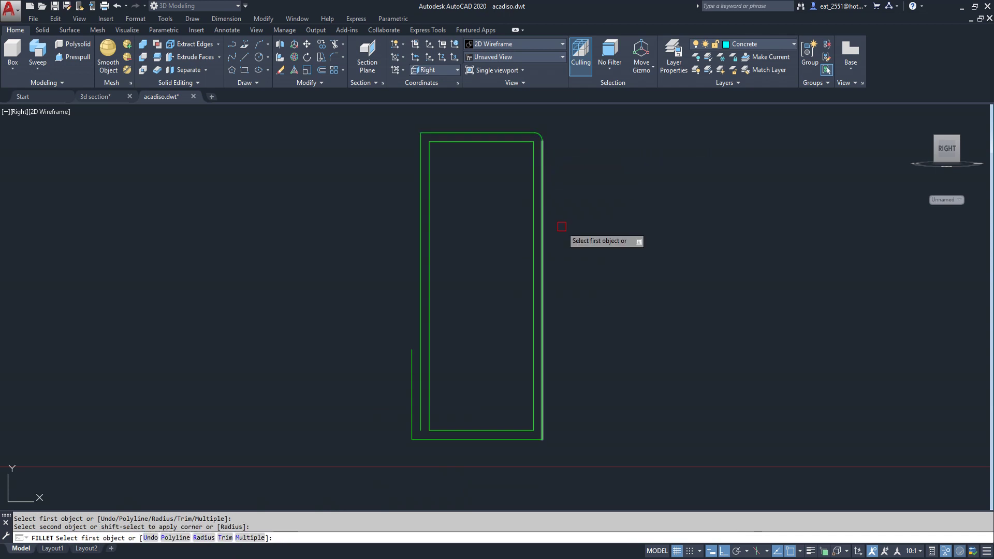
{"action": "left_click", "coordinate": [543, 374]}
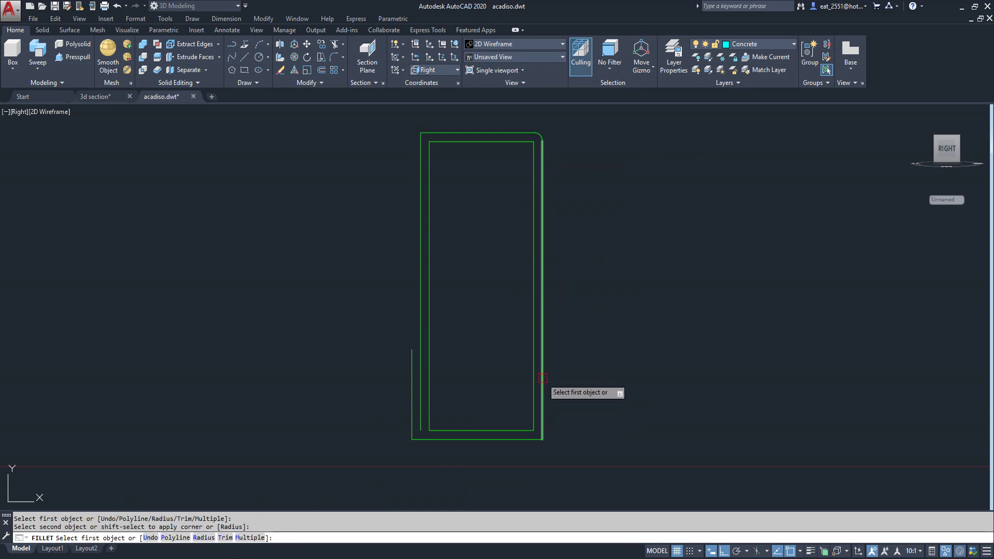
{"action": "left_click", "coordinate": [520, 440]}
{"action": "left_click", "coordinate": [421, 439]}
{"action": "left_click", "coordinate": [422, 154]}
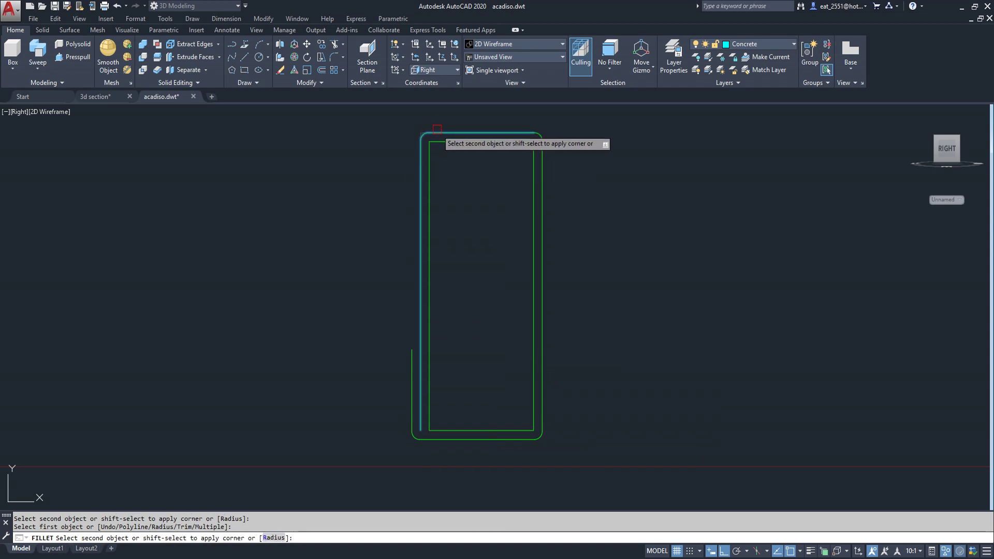
{"action": "left_click", "coordinate": [432, 133]}
{"action": "key", "text": "Escape"}
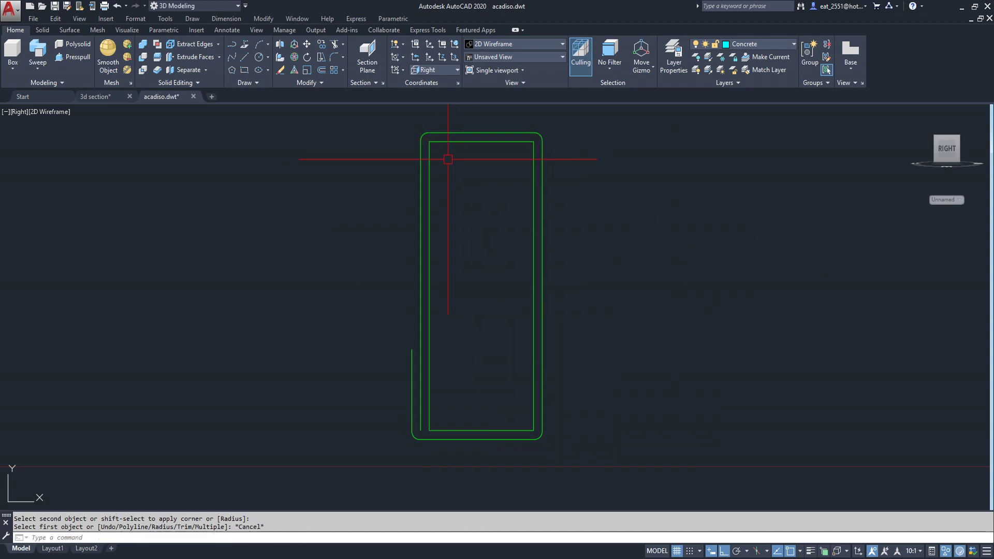
Delete the inner rectangle
{"action": "left_click", "coordinate": [429, 162]}
{"action": "left_click", "coordinate": [470, 142]}
{"action": "left_click", "coordinate": [534, 207]}
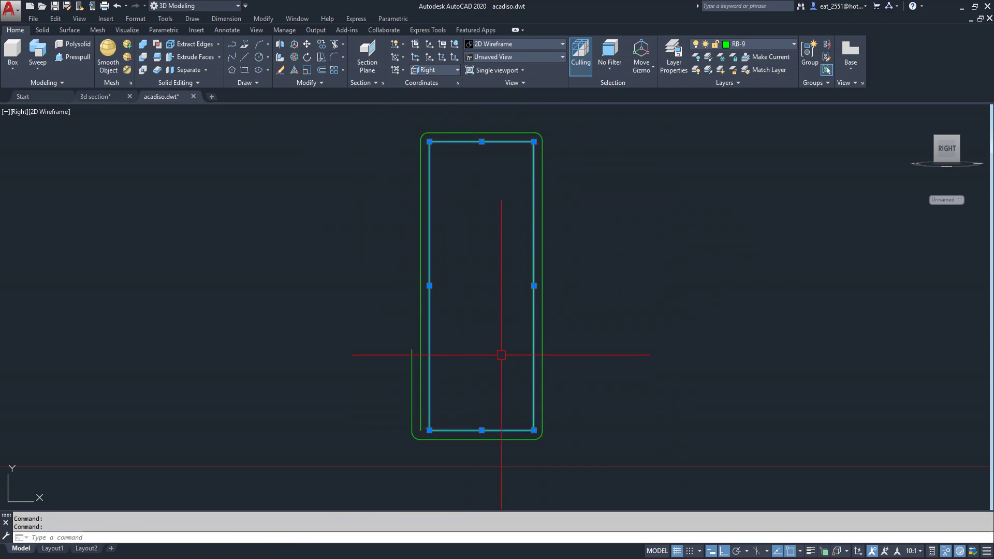
{"action": "key", "text": "Delete"}
{"action": "scroll", "coordinate": [440, 435], "scroll_direction": "up", "scroll_amount": 8}
{"action": "scroll", "coordinate": [376, 389], "scroll_direction": "down", "scroll_amount": 6}
{"action": "scroll", "coordinate": [421, 361], "scroll_direction": "down", "scroll_amount": 4}
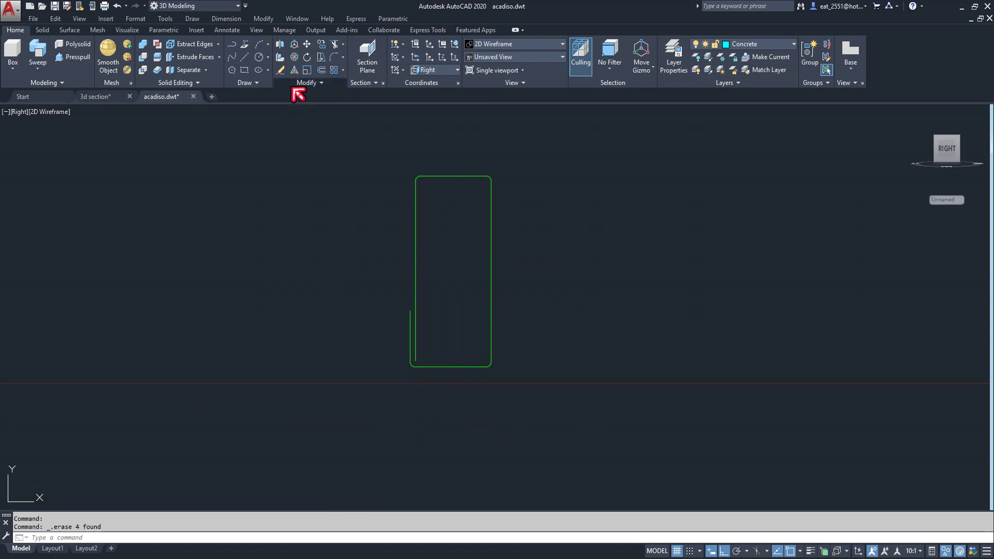
Begin joining the outline: left side, bottom arcs, bottom edge and right side
{"action": "left_click", "coordinate": [308, 83]}
{"action": "left_click", "coordinate": [325, 114]}
{"action": "scroll", "coordinate": [383, 370], "scroll_direction": "up", "scroll_amount": 2}
{"action": "left_click", "coordinate": [424, 335]}
{"action": "left_click", "coordinate": [423, 364]}
{"action": "left_click", "coordinate": [454, 364]}
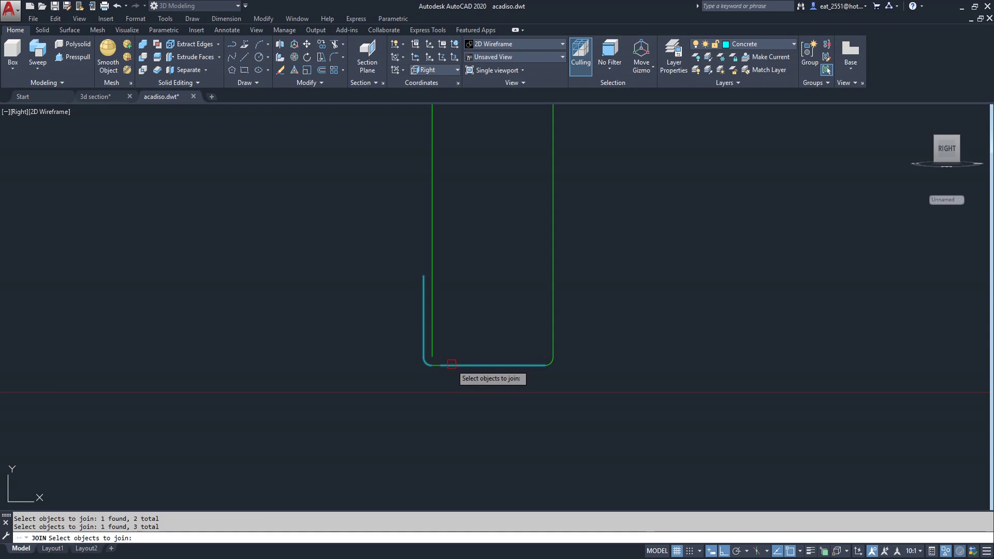
{"action": "left_click", "coordinate": [555, 366]}
{"action": "left_click", "coordinate": [553, 326]}
{"action": "left_click", "coordinate": [433, 283]}
Window-select both top corner pieces and merge everything into one spline
{"action": "scroll", "coordinate": [477, 399], "scroll_direction": "down", "scroll_amount": 2}
{"action": "scroll", "coordinate": [506, 177], "scroll_direction": "up", "scroll_amount": 5}
{"action": "left_click", "coordinate": [673, 228]}
{"action": "left_click", "coordinate": [639, 284]}
{"action": "left_click", "coordinate": [169, 251]}
{"action": "left_click", "coordinate": [158, 299]}
{"action": "key", "text": "Return"}
Select the joined spline to verify it, then clear the selection
{"action": "scroll", "coordinate": [348, 172], "scroll_direction": "down", "scroll_amount": 2}
{"action": "scroll", "coordinate": [357, 204], "scroll_direction": "down", "scroll_amount": 2}
{"action": "left_click", "coordinate": [395, 185]}
{"action": "key", "text": "Escape"}
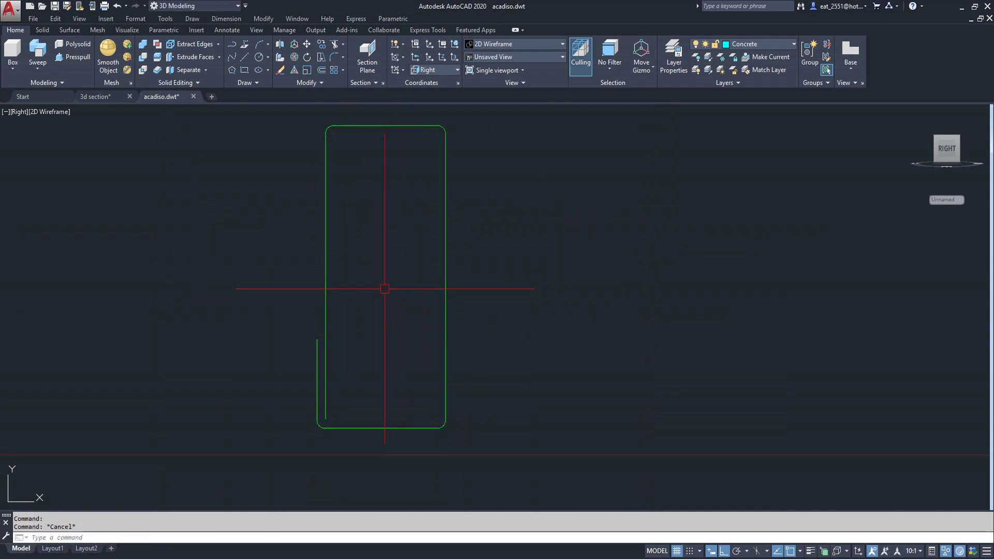
{"action": "left_click", "coordinate": [21, 112]}
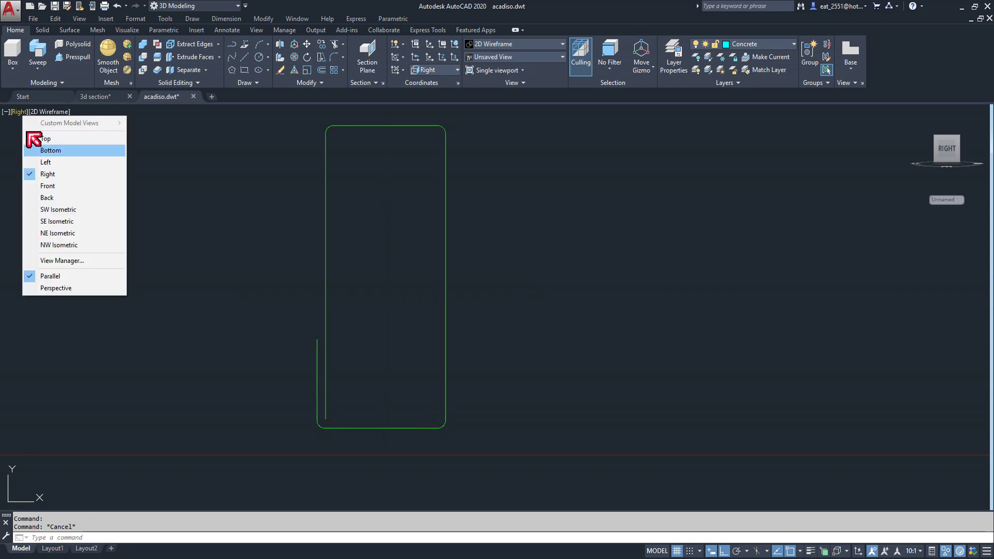
Switch to the SE Isometric view and zoom in on the beam end
{"action": "left_click", "coordinate": [55, 223]}
{"action": "scroll", "coordinate": [417, 291], "scroll_direction": "down", "scroll_amount": 2}
{"action": "scroll", "coordinate": [648, 385], "scroll_direction": "up", "scroll_amount": 3}
{"action": "scroll", "coordinate": [645, 381], "scroll_direction": "up", "scroll_amount": 1}
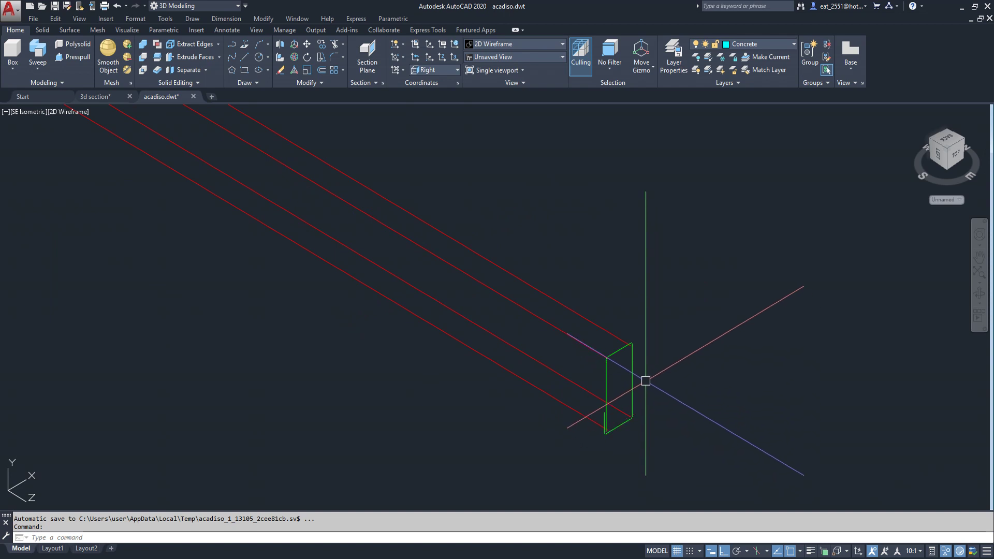
{"action": "scroll", "coordinate": [316, 311], "scroll_direction": "down", "scroll_amount": 2}
{"action": "scroll", "coordinate": [348, 333], "scroll_direction": "up", "scroll_amount": 1}
{"action": "scroll", "coordinate": [350, 334], "scroll_direction": "up", "scroll_amount": 1}
{"action": "scroll", "coordinate": [349, 334], "scroll_direction": "up", "scroll_amount": 2}
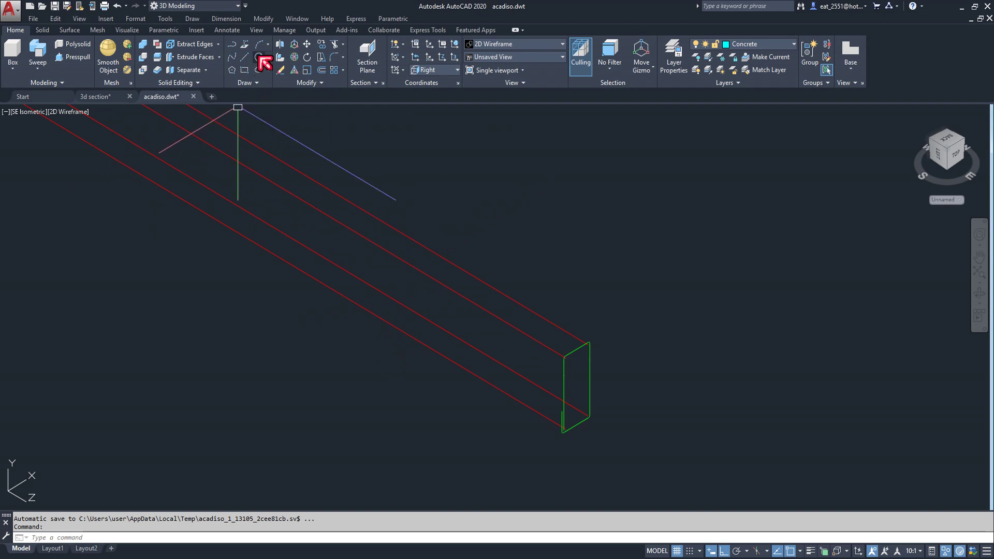
Draw a 0.016-diameter circle beside the beam end
{"action": "left_click", "coordinate": [259, 57]}
{"action": "scroll", "coordinate": [640, 393], "scroll_direction": "up", "scroll_amount": 3}
{"action": "scroll", "coordinate": [616, 385], "scroll_direction": "up", "scroll_amount": 2}
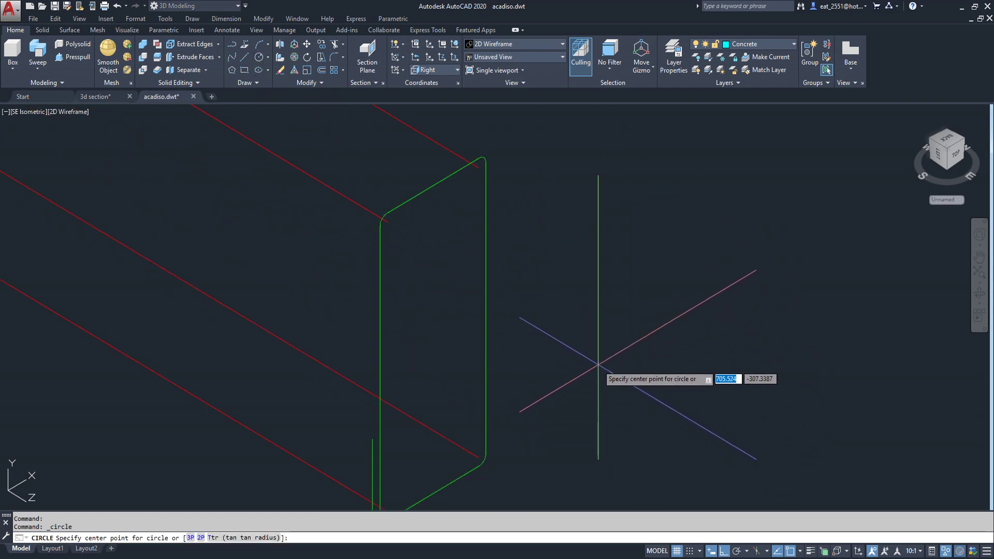
{"action": "left_click", "coordinate": [597, 364]}
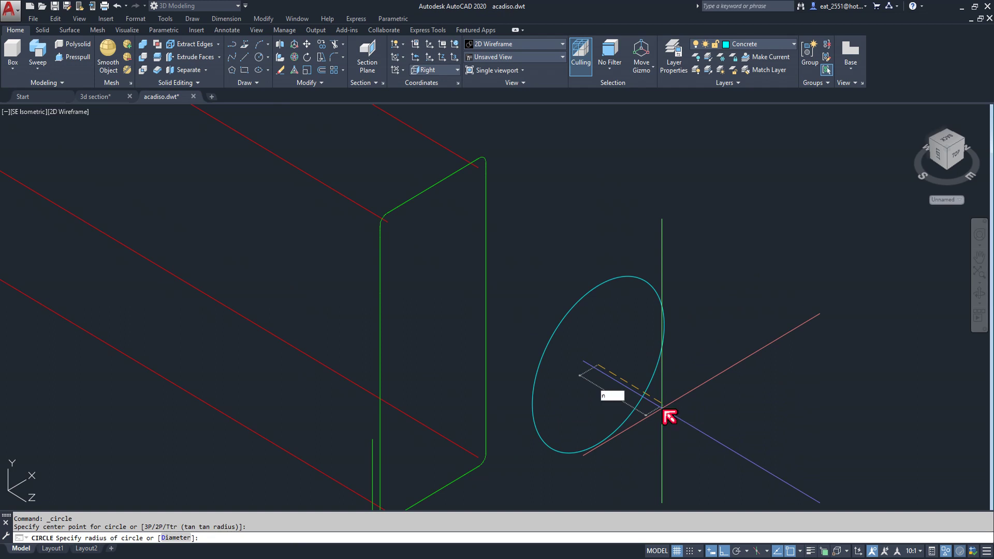
{"action": "key", "text": "Return"}
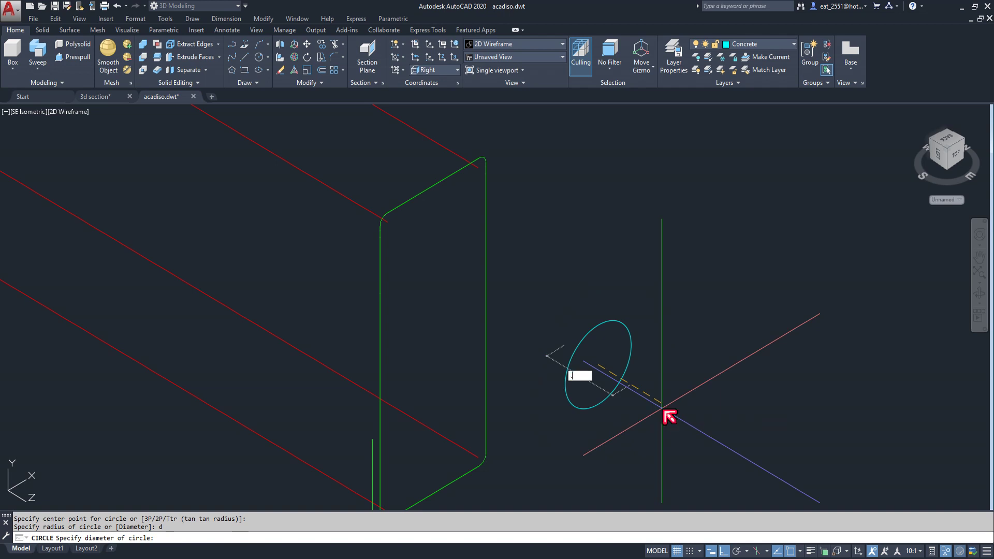
{"action": "type", "text": ".016"}
{"action": "key", "text": "Return"}
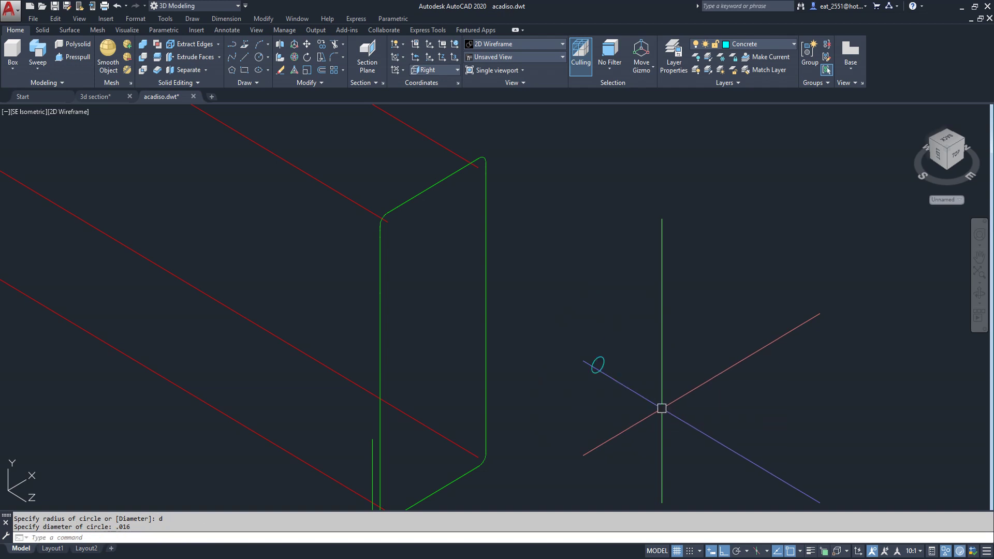
Draw a second circle of 0.009 diameter next to it
{"action": "key", "text": "Return"}
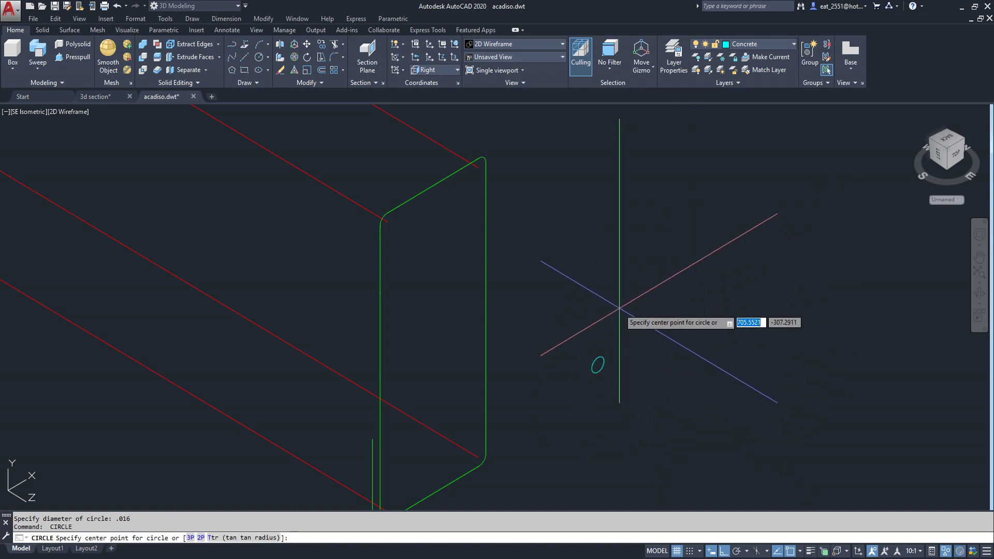
{"action": "left_click", "coordinate": [620, 307]}
{"action": "type", "text": "d"}
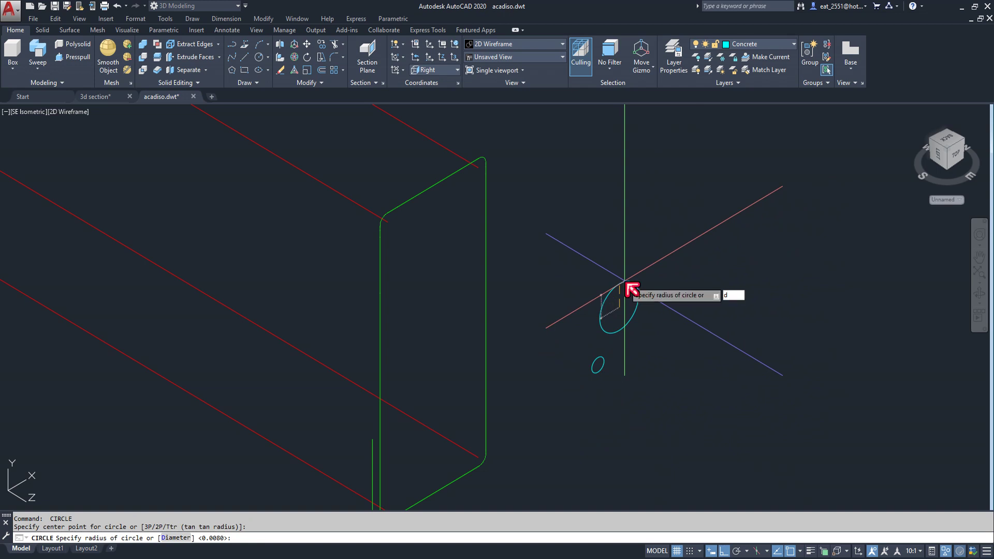
{"action": "key", "text": "Return"}
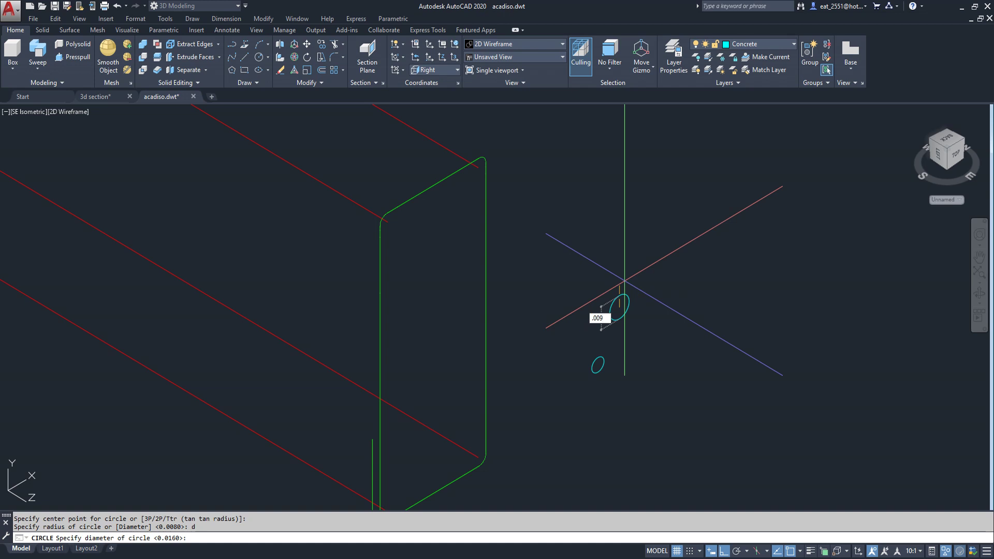
{"action": "key", "text": "Return"}
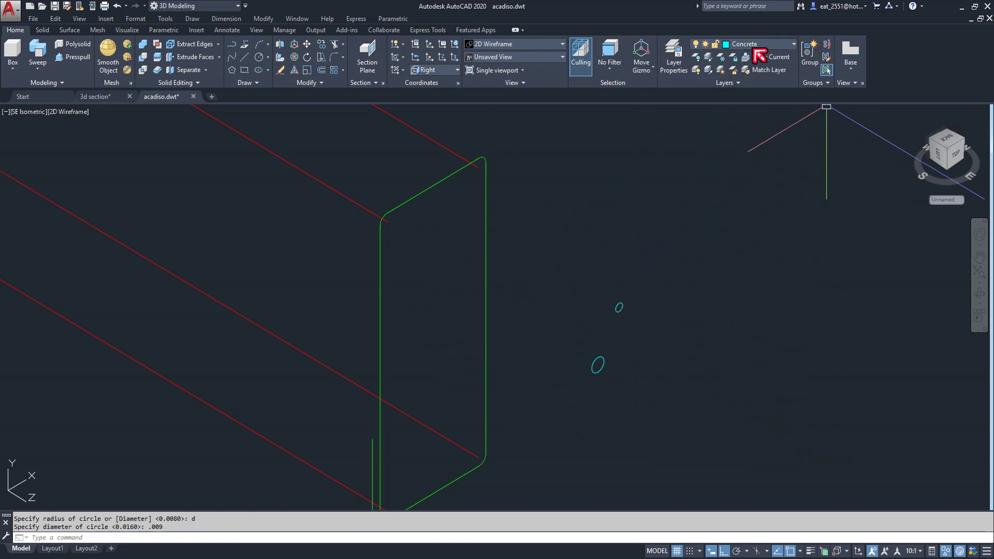
{"action": "left_click", "coordinate": [783, 46]}
On layer RB-9, sweep the 0.009 circle along the stirrup spline, then make DB-16 current
{"action": "left_click", "coordinate": [769, 116]}
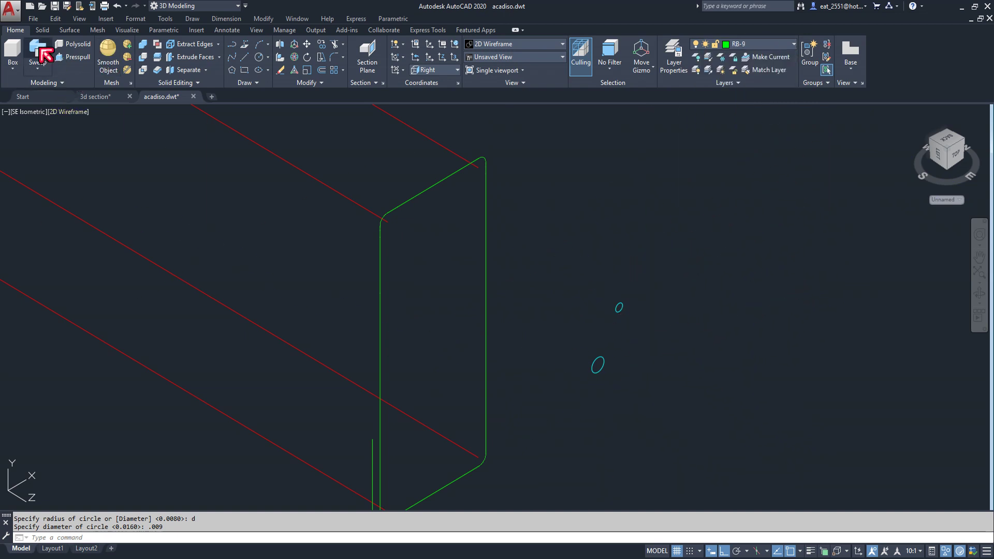
{"action": "left_click", "coordinate": [39, 73]}
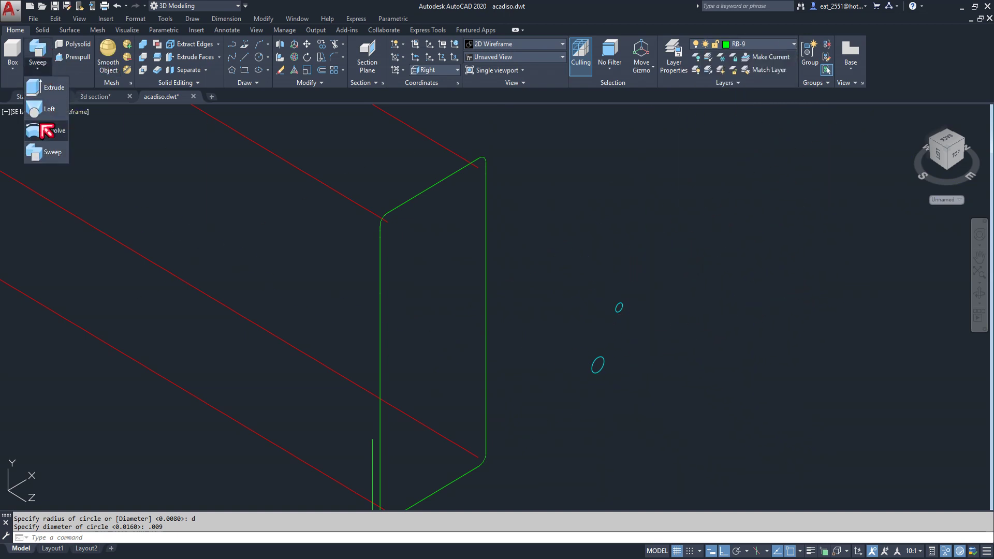
{"action": "left_click", "coordinate": [52, 152]}
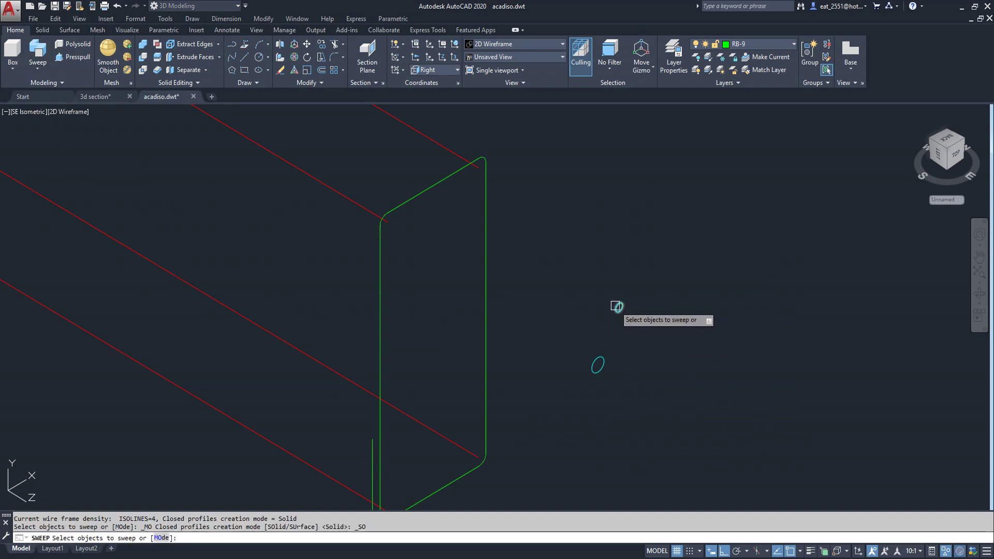
{"action": "left_click", "coordinate": [615, 306]}
{"action": "right_click", "coordinate": [620, 249]}
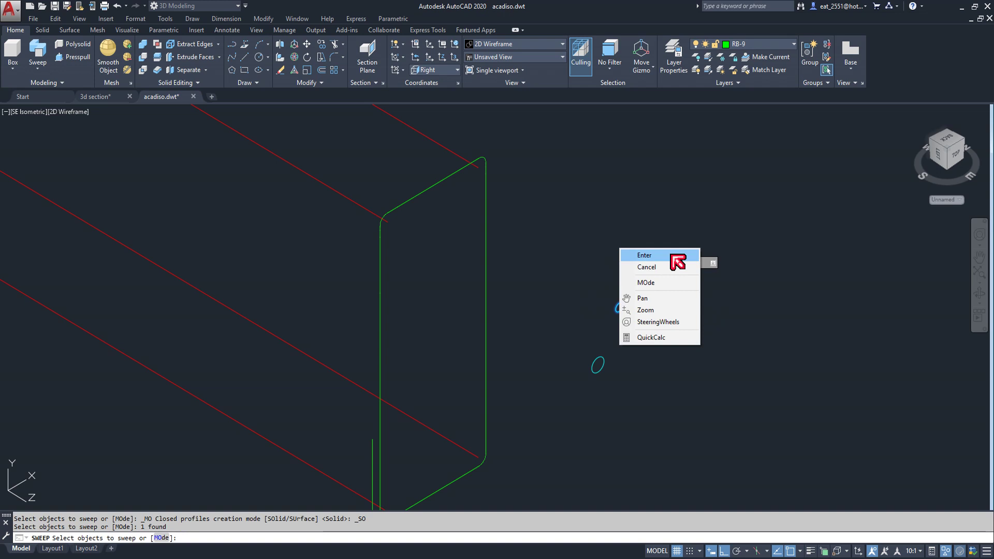
{"action": "left_click", "coordinate": [709, 257]}
{"action": "scroll", "coordinate": [490, 247], "scroll_direction": "down", "scroll_amount": 2}
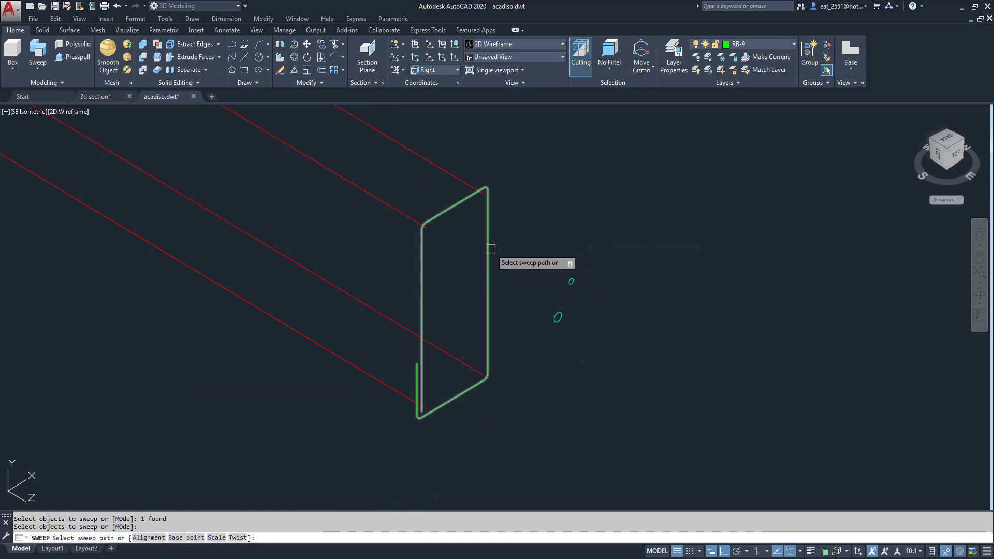
{"action": "left_click", "coordinate": [489, 251]}
{"action": "scroll", "coordinate": [448, 395], "scroll_direction": "up", "scroll_amount": 2}
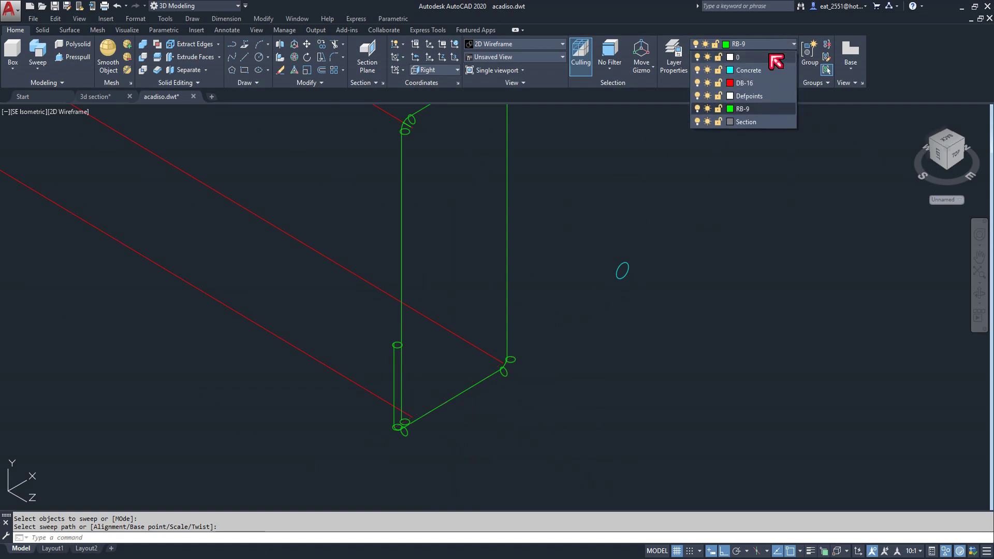
{"action": "left_click", "coordinate": [764, 88]}
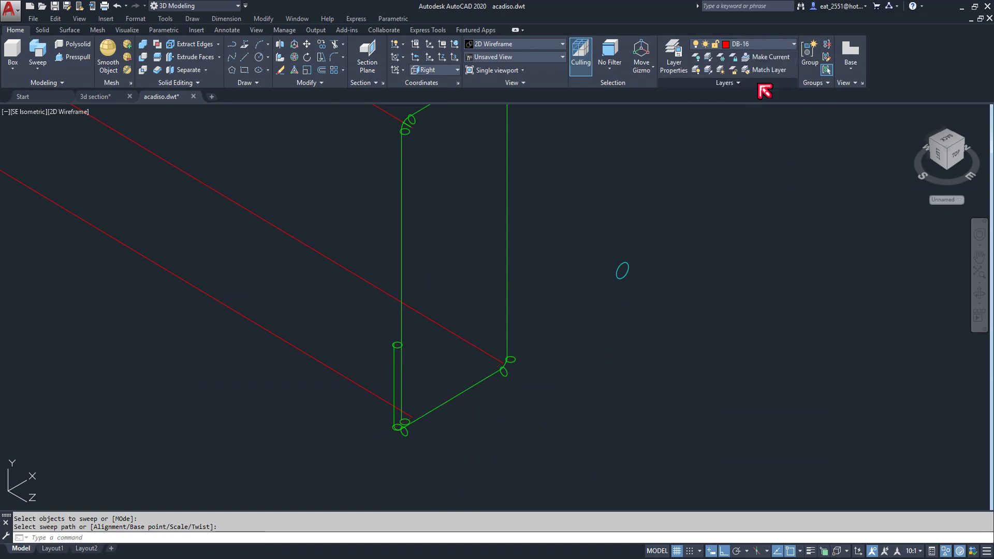
{"action": "left_click", "coordinate": [49, 62]}
{"action": "left_click", "coordinate": [621, 270]}
{"action": "right_click", "coordinate": [593, 192]}
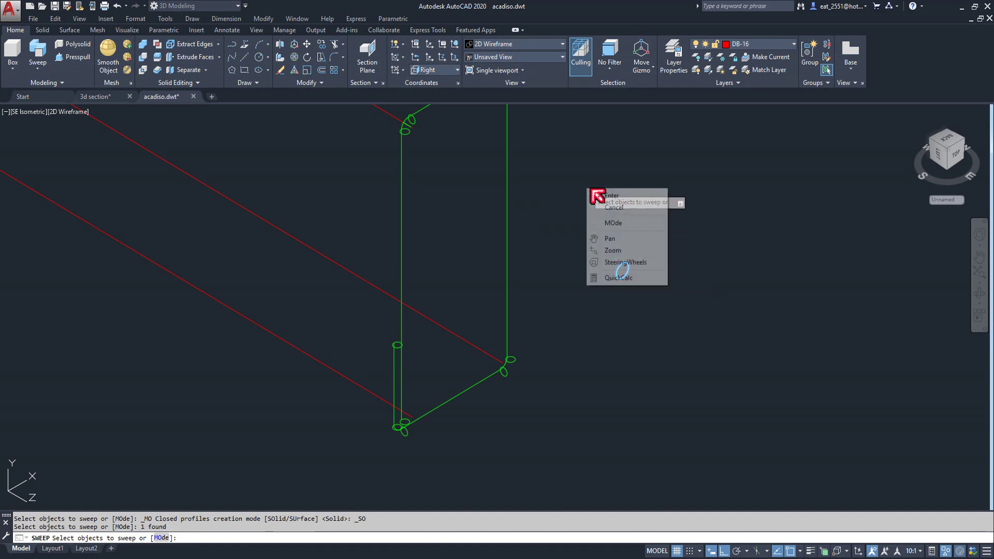
{"action": "left_click", "coordinate": [597, 195]}
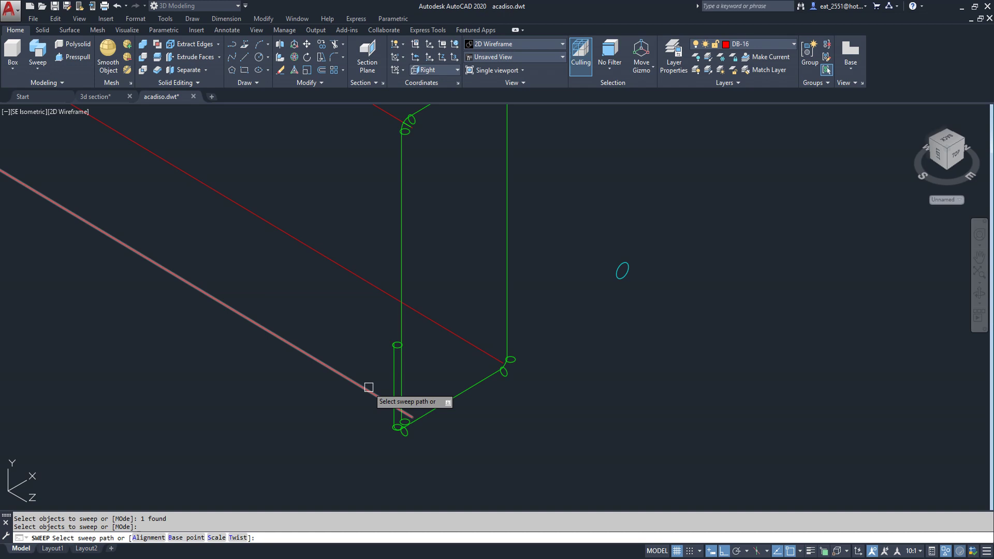
{"action": "scroll", "coordinate": [369, 388], "scroll_direction": "down", "scroll_amount": 2}
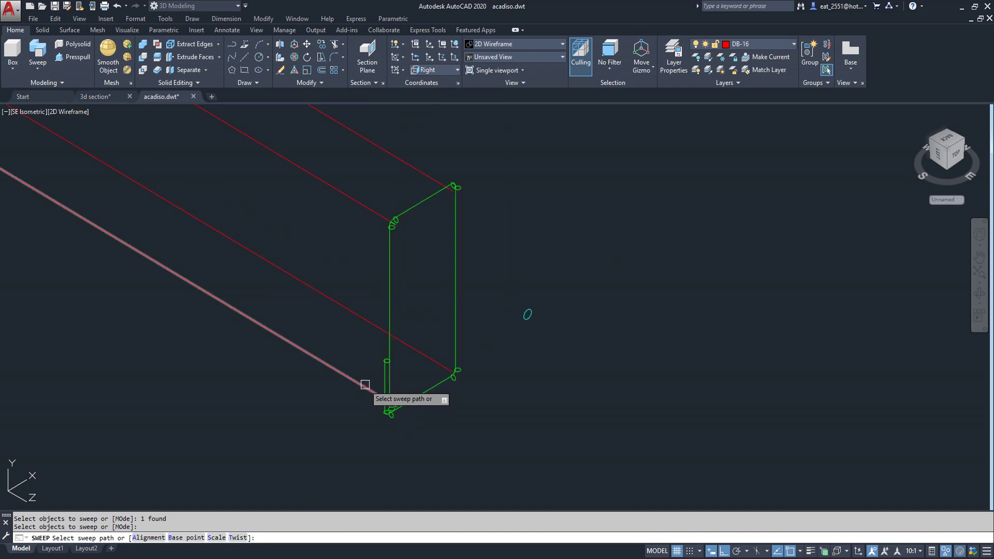
{"action": "key", "text": "Escape"}
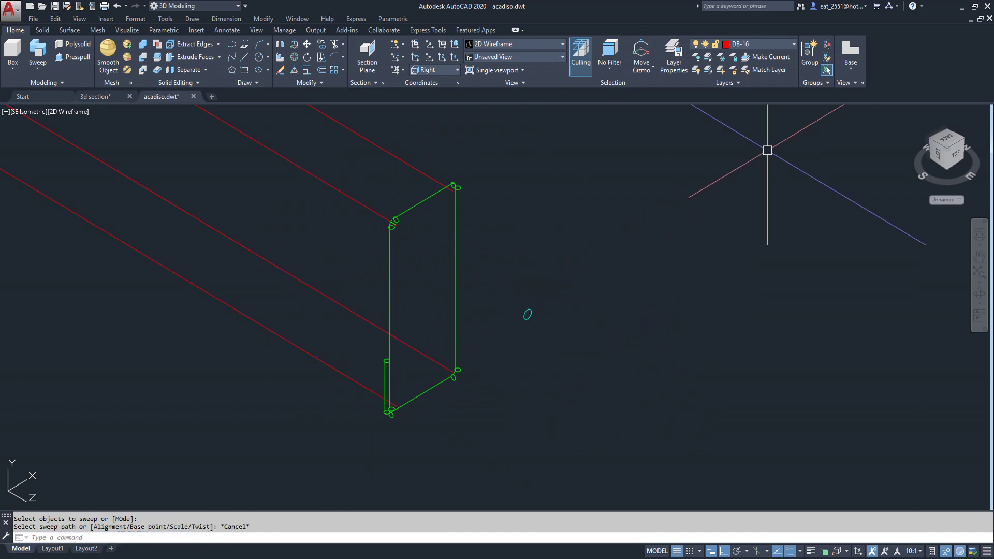
{"action": "left_click", "coordinate": [46, 52]}
{"action": "left_click", "coordinate": [528, 315]}
{"action": "right_click", "coordinate": [589, 236]}
{"action": "left_click", "coordinate": [617, 248]}
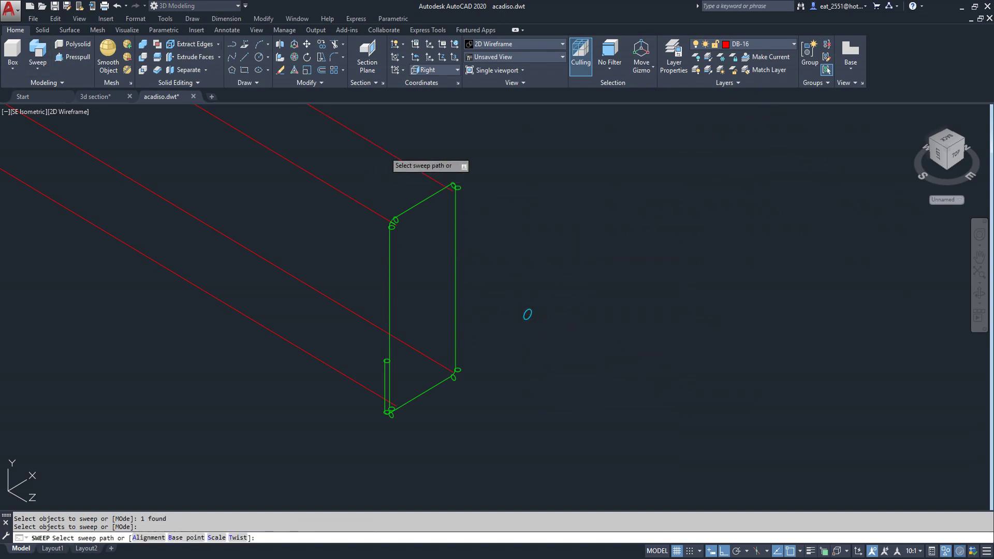
{"action": "left_click", "coordinate": [384, 150]}
{"action": "key", "text": "ctrl+z"}
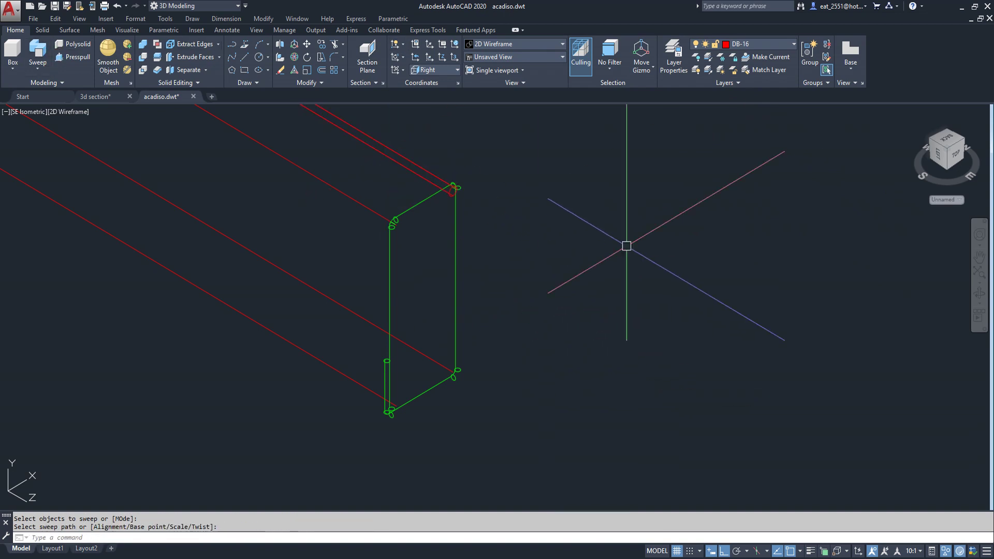
{"action": "left_click", "coordinate": [325, 50]}
Copy the small 0.016 circle into copies stacked below the original
{"action": "left_click", "coordinate": [533, 282]}
{"action": "left_click", "coordinate": [506, 395]}
{"action": "key", "text": "Return"}
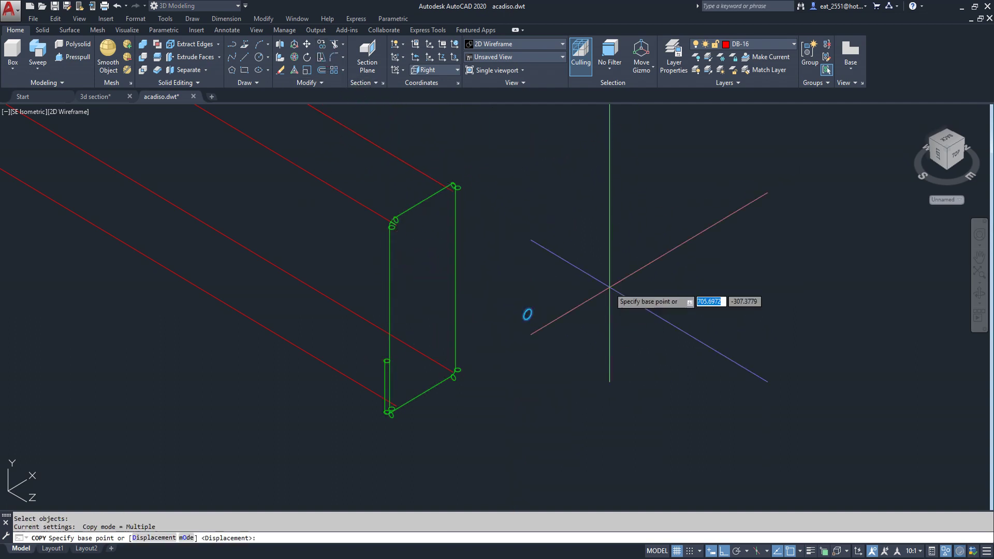
{"action": "left_click", "coordinate": [608, 280]}
{"action": "left_click", "coordinate": [609, 307]}
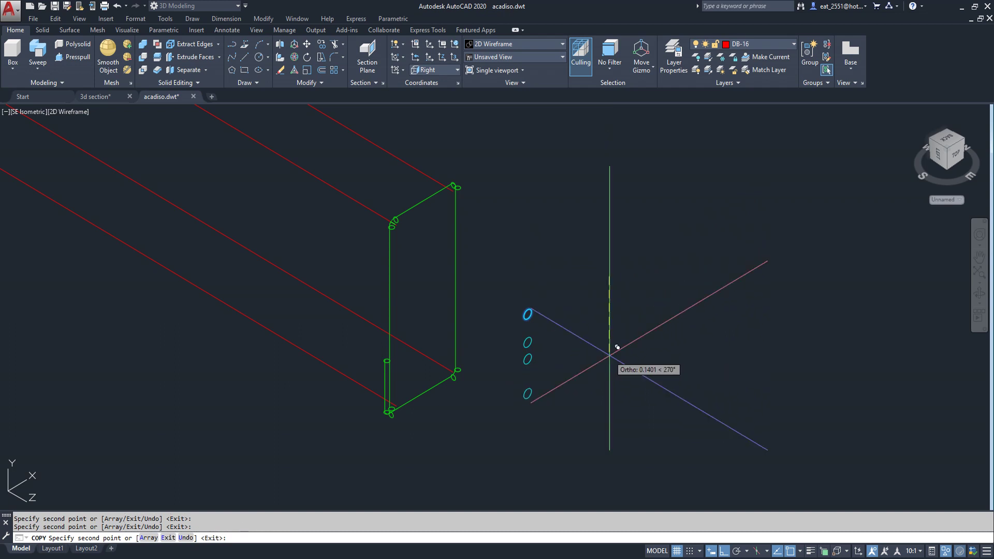
{"action": "key", "text": "Escape"}
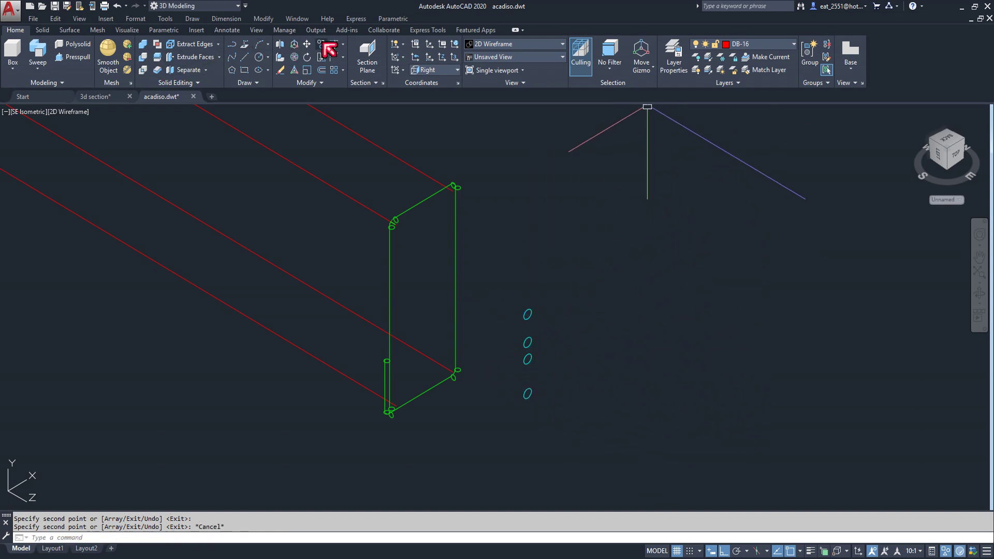
Sweep the first two circles along the upper and middle red bar lines
{"action": "left_click", "coordinate": [50, 49]}
{"action": "left_click", "coordinate": [527, 313]}
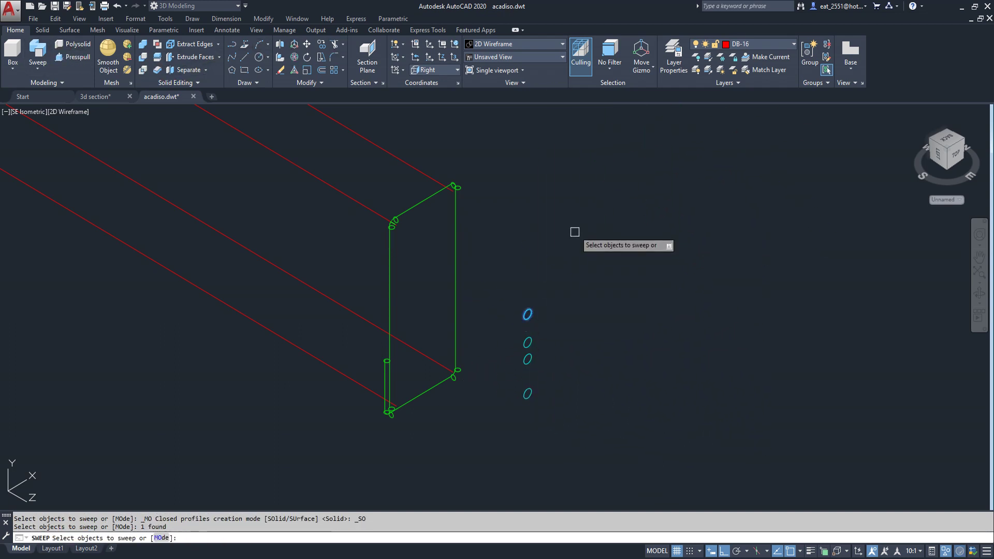
{"action": "left_click", "coordinate": [600, 228]}
{"action": "left_click", "coordinate": [448, 196]}
{"action": "right_click", "coordinate": [650, 279]}
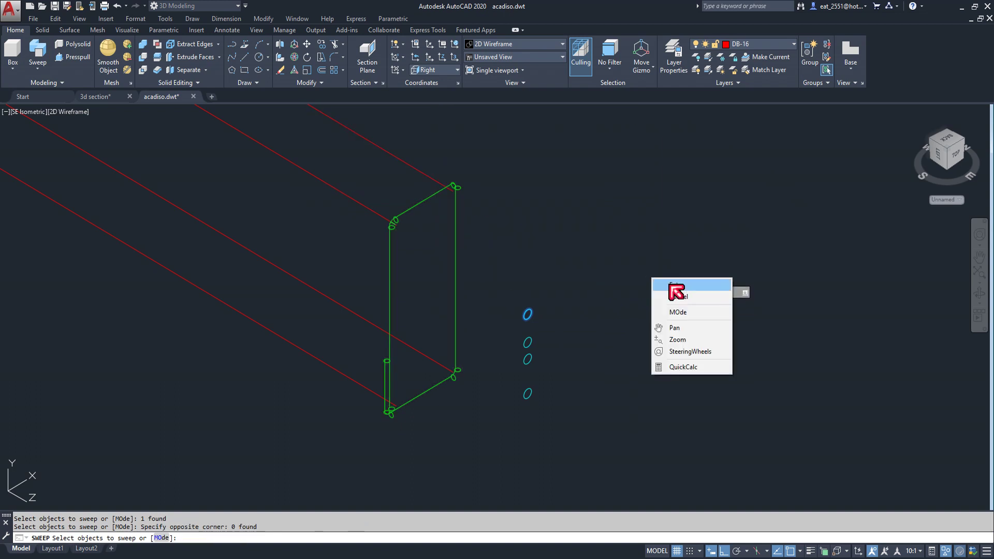
{"action": "left_click", "coordinate": [668, 312]}
{"action": "left_click", "coordinate": [411, 162]}
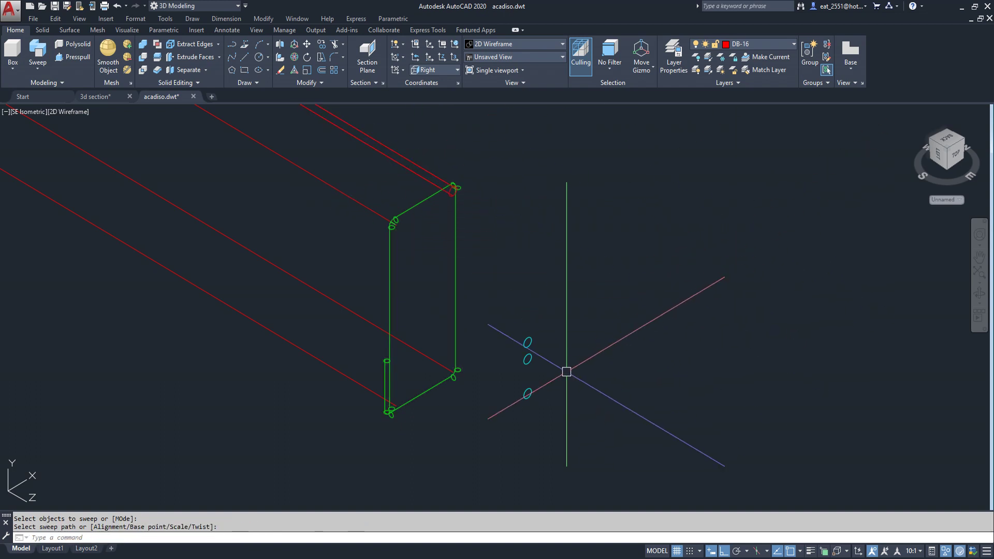
{"action": "key", "text": "Return"}
{"action": "left_click", "coordinate": [528, 342]}
{"action": "right_click", "coordinate": [551, 234]}
{"action": "left_click", "coordinate": [578, 242]}
{"action": "left_click", "coordinate": [378, 215]}
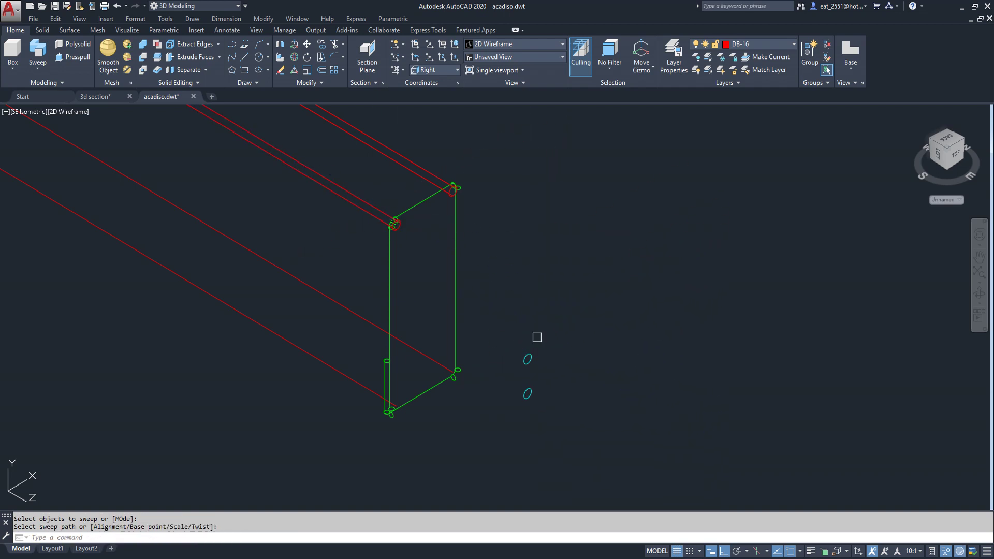
Sweep the remaining two circles along the lower red bar lines into solid bars
{"action": "key", "text": "Return"}
{"action": "left_click", "coordinate": [527, 359]}
{"action": "right_click", "coordinate": [534, 301]}
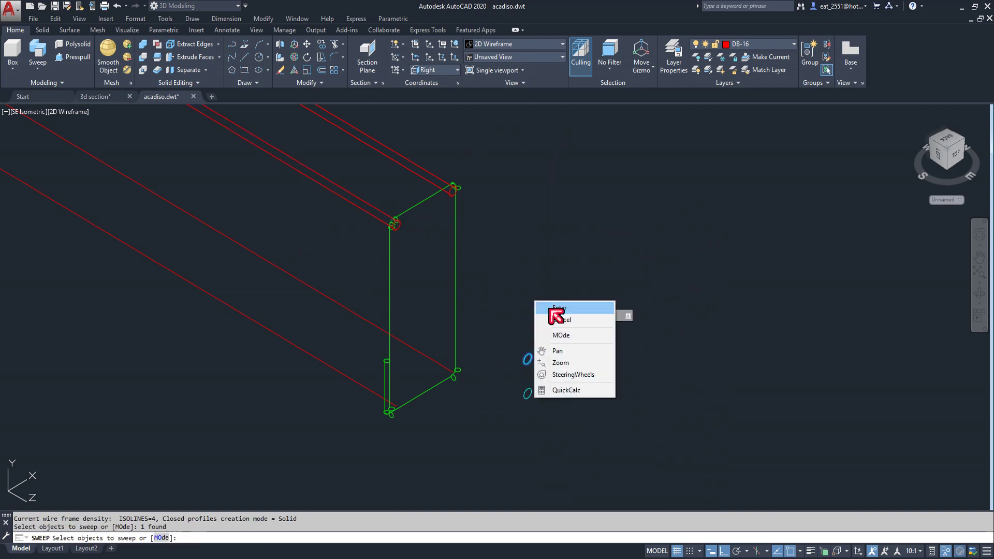
{"action": "left_click", "coordinate": [554, 310]}
{"action": "left_click", "coordinate": [352, 318]}
{"action": "key", "text": "Return"}
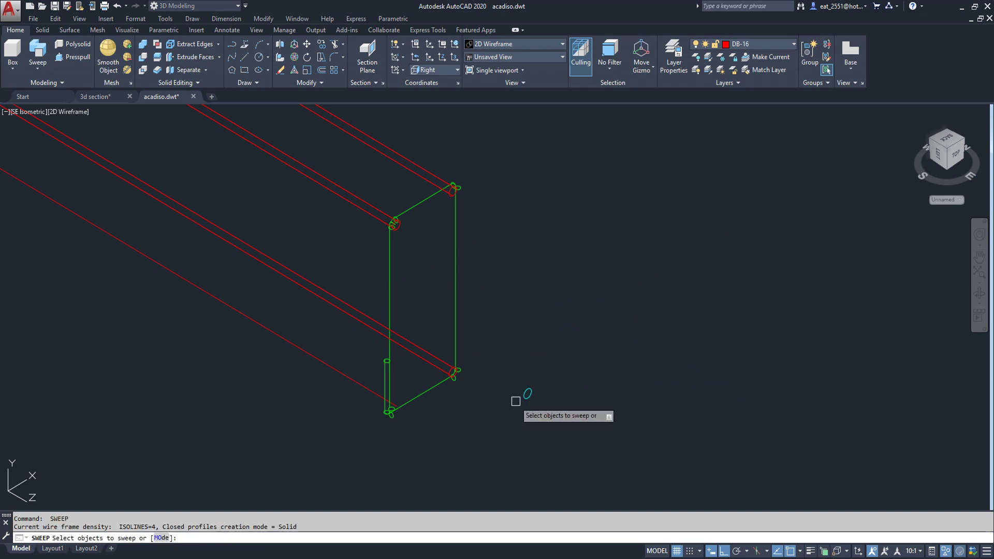
{"action": "left_click", "coordinate": [527, 394]}
{"action": "right_click", "coordinate": [551, 309]}
{"action": "left_click", "coordinate": [567, 317]}
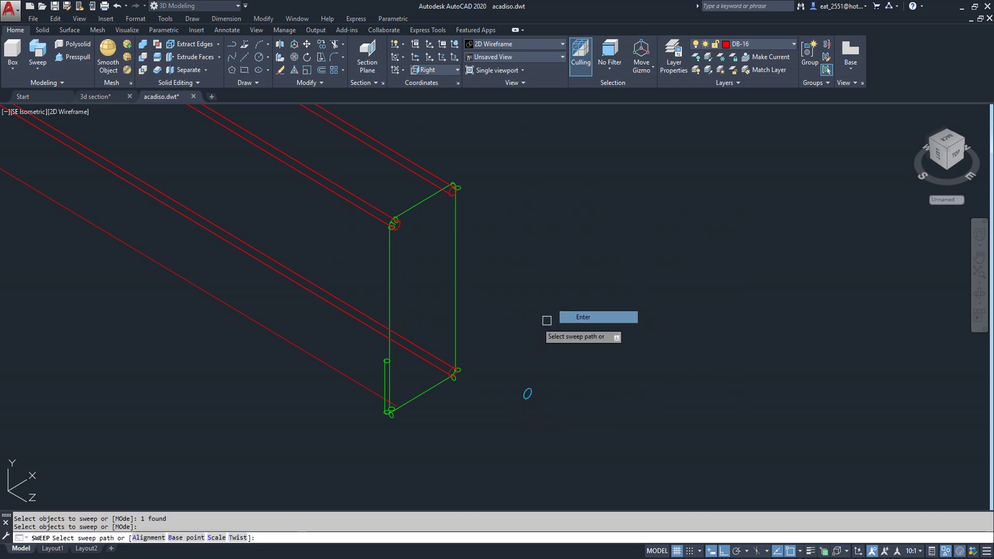
{"action": "left_click", "coordinate": [346, 377]}
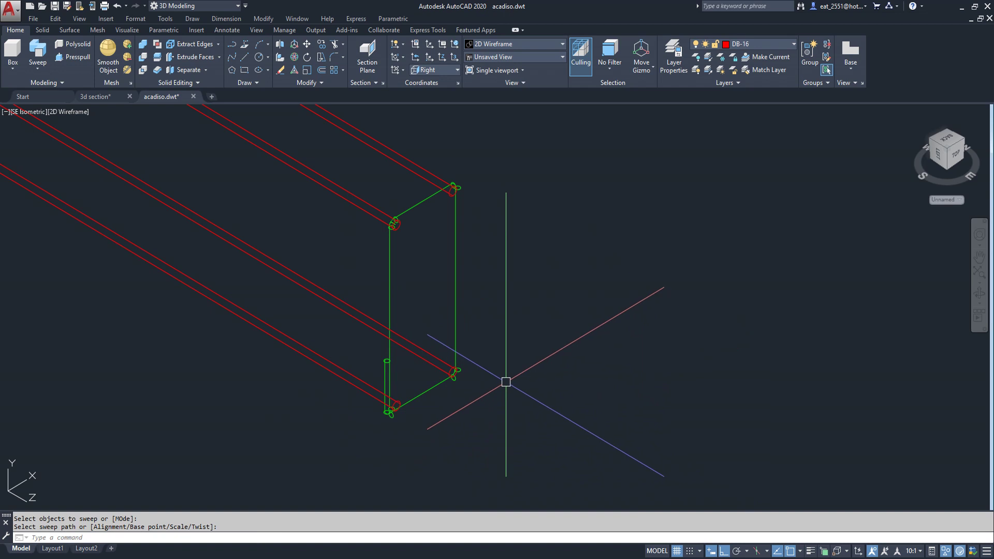
Clear the command line and start the ISOLINES setting
{"action": "scroll", "coordinate": [372, 417], "scroll_direction": "up", "scroll_amount": 4}
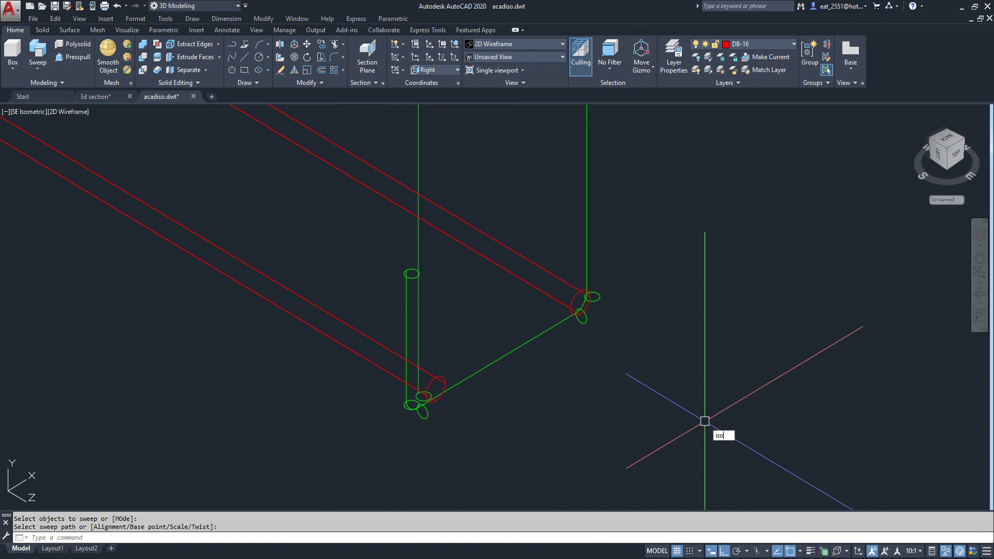
{"action": "key", "text": "BackSpace"}
{"action": "key", "text": "BackSpace"}
{"action": "key", "text": "BackSpace"}
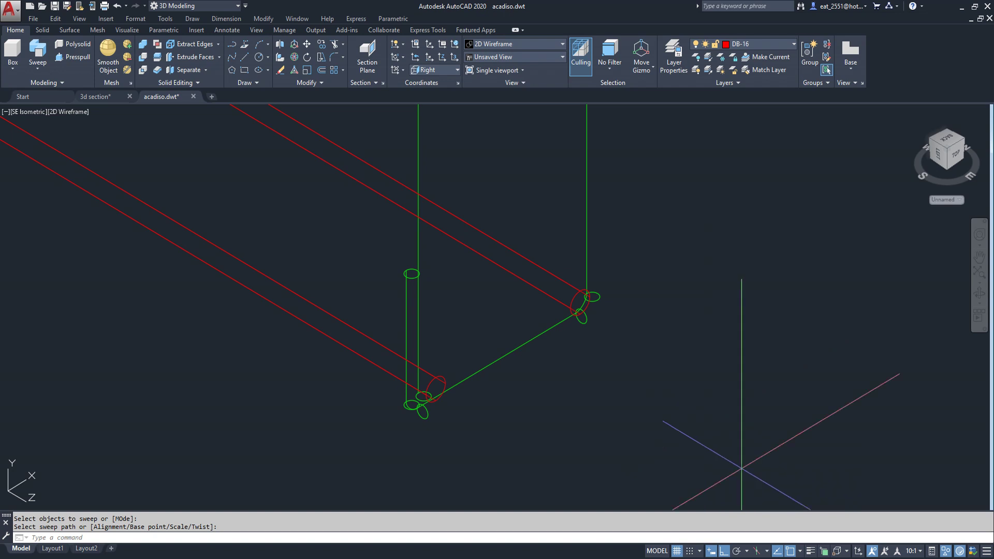
{"action": "type", "text": "isolines"}
{"action": "key", "text": "Return"}
{"action": "type", "text": "10"}
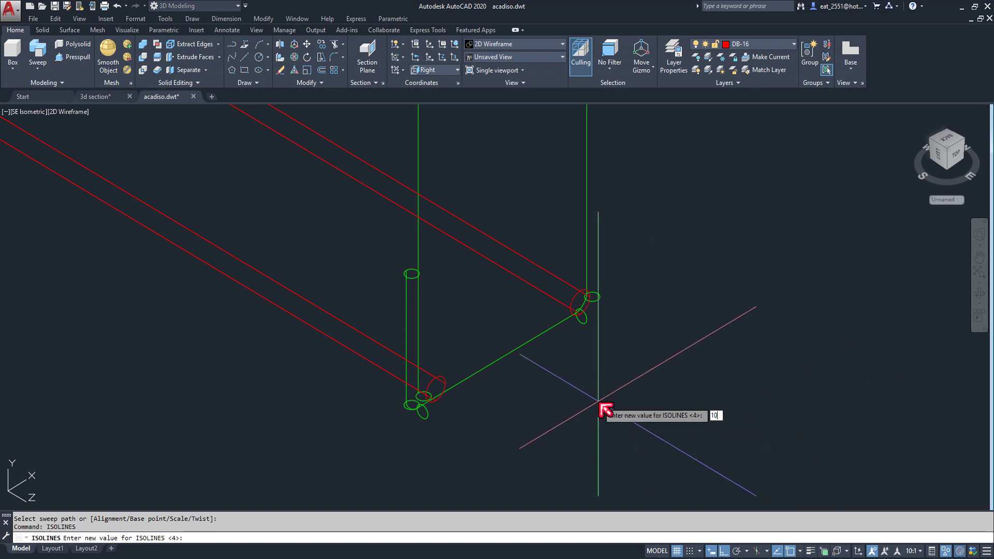
Set ISOLINES to 10 and regenerate the drawing with RE
{"action": "key", "text": "Return"}
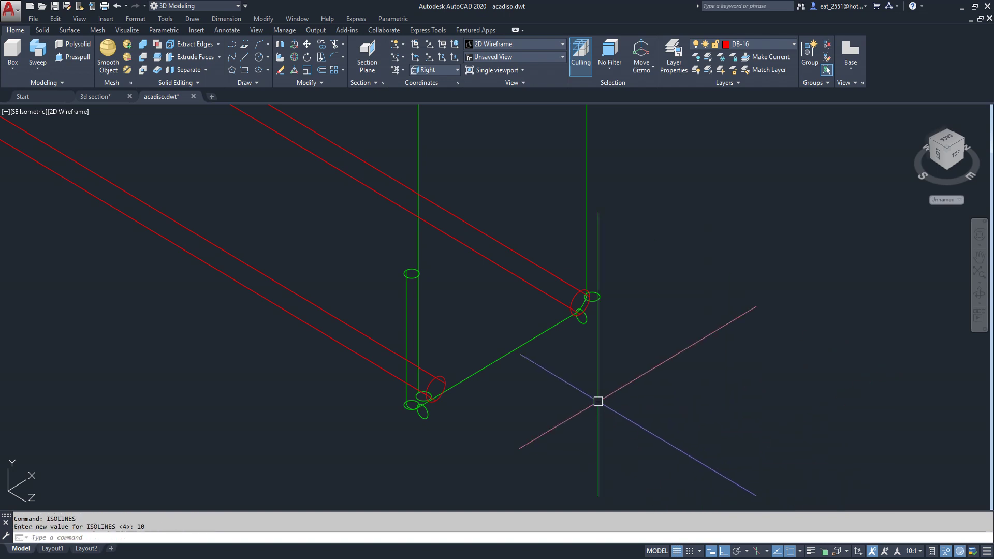
{"action": "scroll", "coordinate": [598, 331], "scroll_direction": "down", "scroll_amount": 1}
{"action": "scroll", "coordinate": [601, 331], "scroll_direction": "down", "scroll_amount": 1}
{"action": "scroll", "coordinate": [559, 383], "scroll_direction": "down", "scroll_amount": 1}
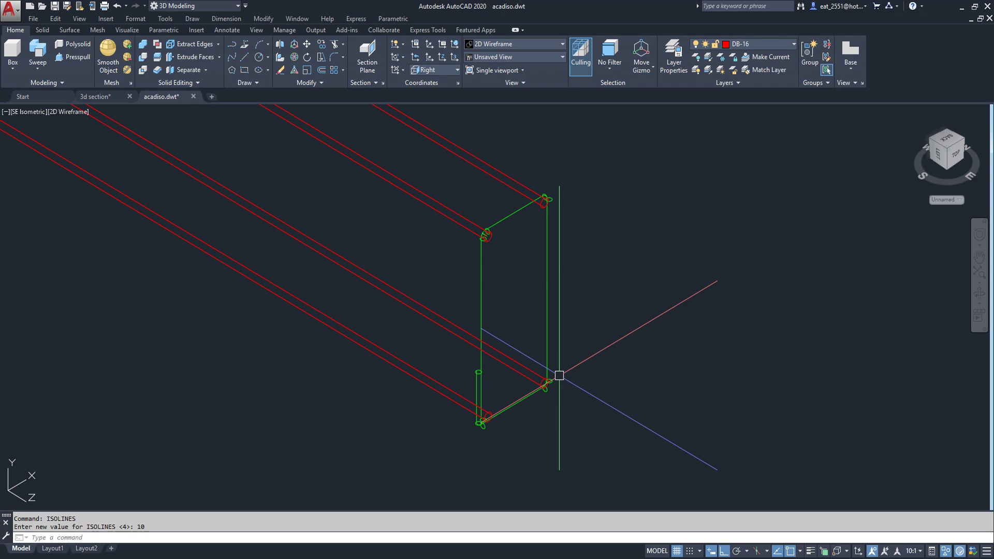
{"action": "type", "text": "r"}
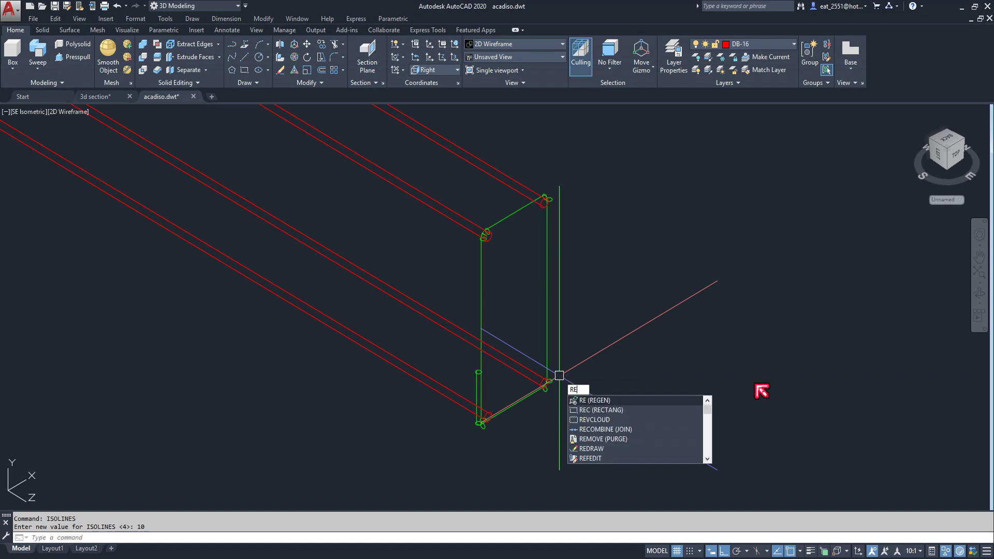
{"action": "key", "text": "Return"}
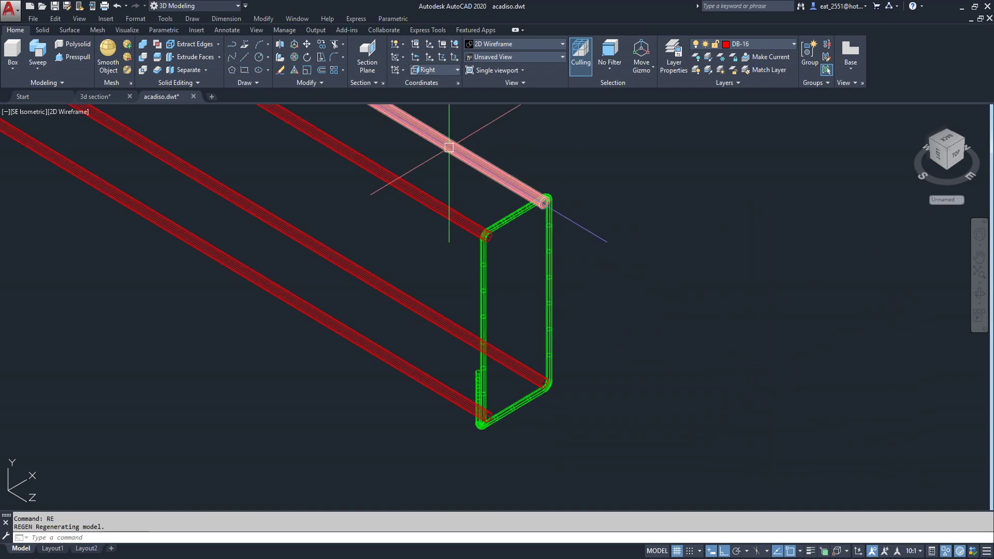
Zoom and pan to the stirrup end and begin moving the stirrup
{"action": "scroll", "coordinate": [462, 230], "scroll_direction": "up", "scroll_amount": 3}
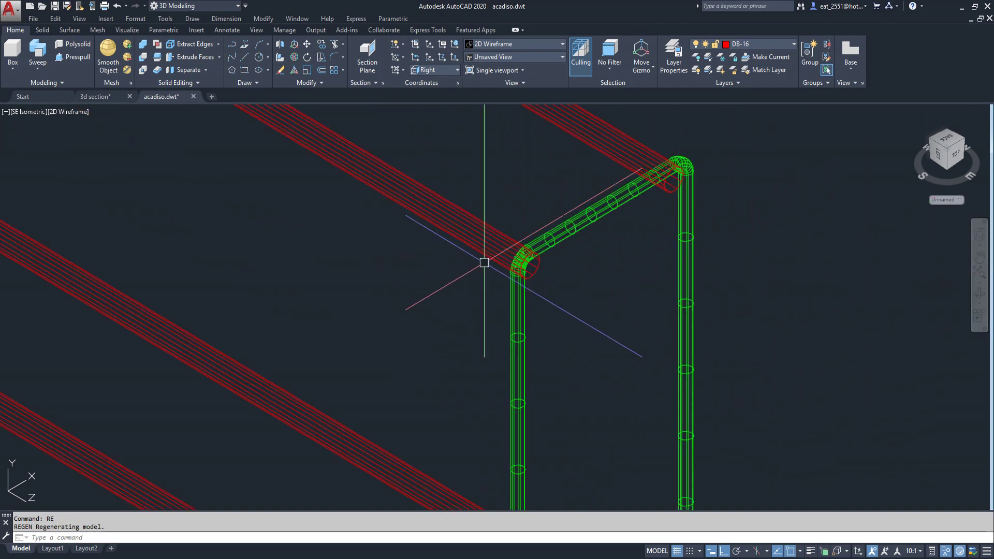
{"action": "scroll", "coordinate": [487, 258], "scroll_direction": "down", "scroll_amount": 5}
{"action": "mouse_move", "coordinate": [495, 254]}
{"action": "middle_mouse_down"}
{"action": "mouse_move", "coordinate": [539, 281]}
{"action": "mouse_move", "coordinate": [563, 326]}
{"action": "middle_mouse_up"}
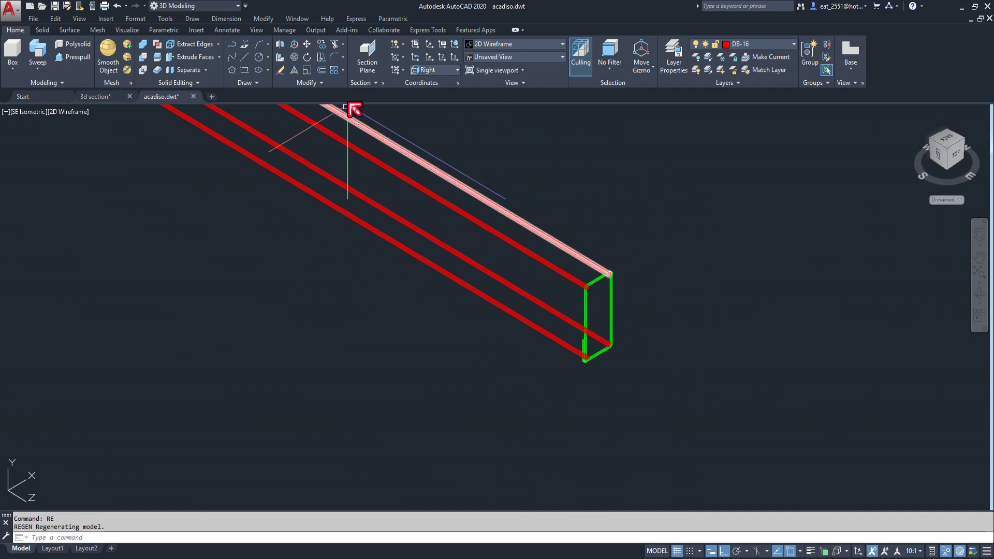
{"action": "left_click", "coordinate": [309, 45]}
{"action": "scroll", "coordinate": [561, 323], "scroll_direction": "up", "scroll_amount": 4}
Shift the green stirrup 0.05 along the bars
{"action": "left_click", "coordinate": [623, 284]}
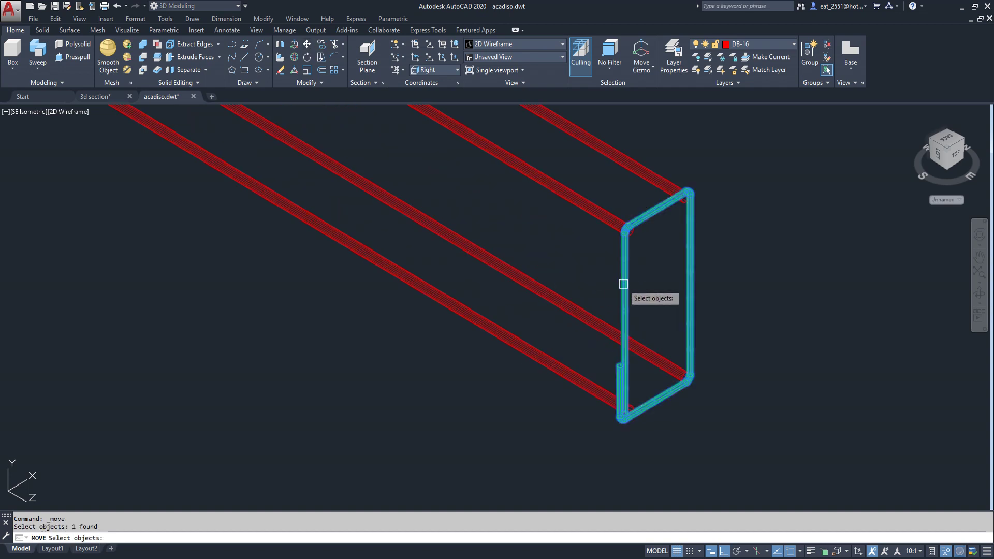
{"action": "key", "text": "Return"}
{"action": "left_click", "coordinate": [619, 284]}
{"action": "type", "text": ".05"}
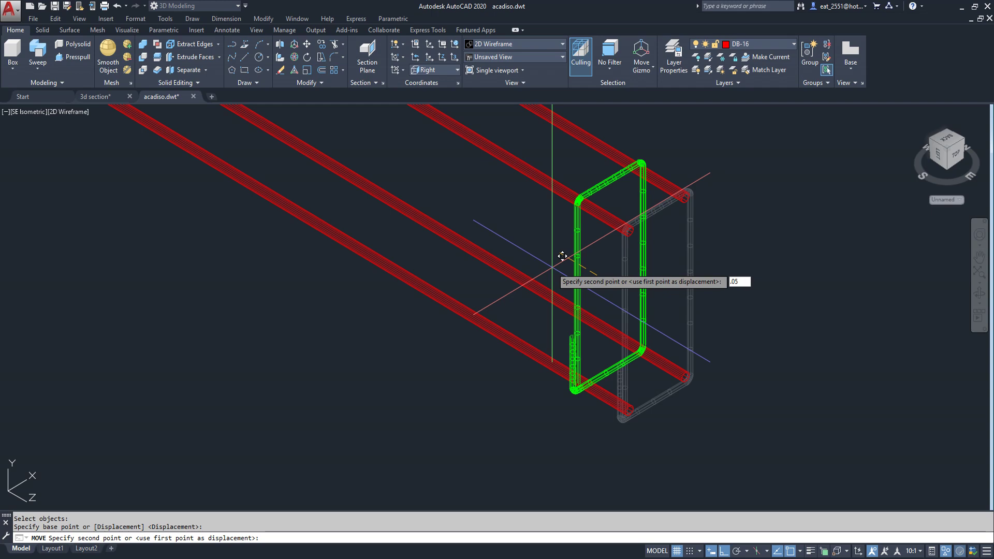
{"action": "key", "text": "Return"}
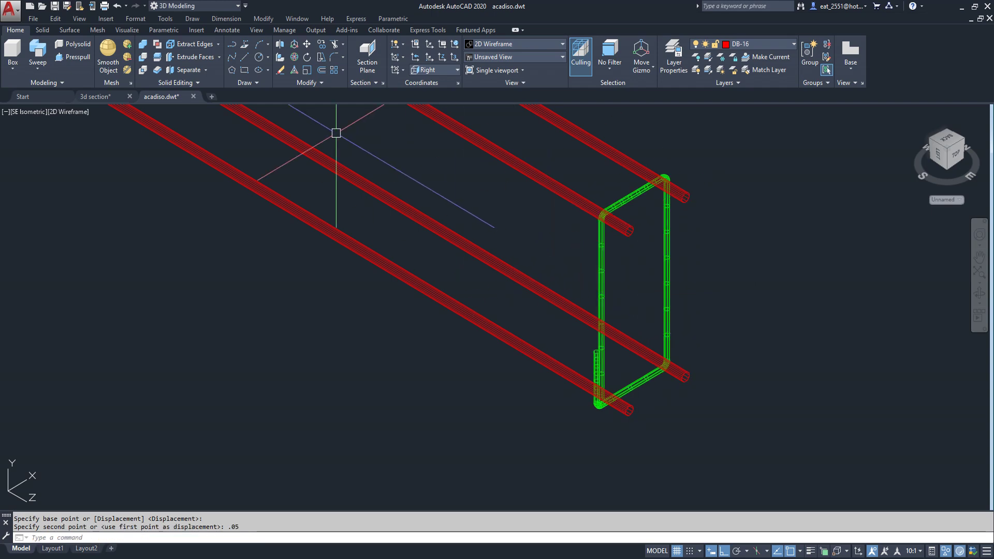
Copy the stirrup as an array of 25 at 0.2 spacing along the bars
{"action": "left_click", "coordinate": [321, 45]}
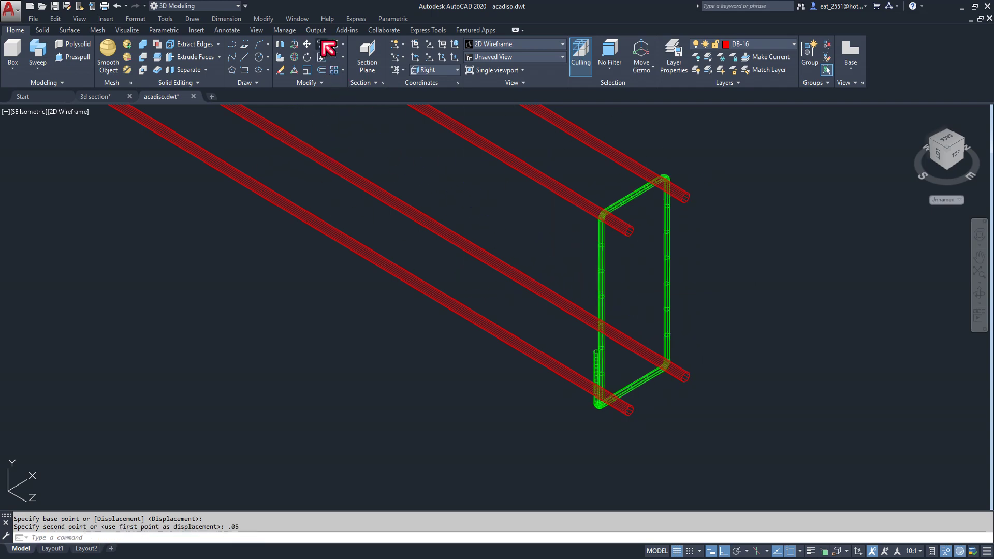
{"action": "left_click", "coordinate": [601, 249]}
{"action": "key", "text": "Return"}
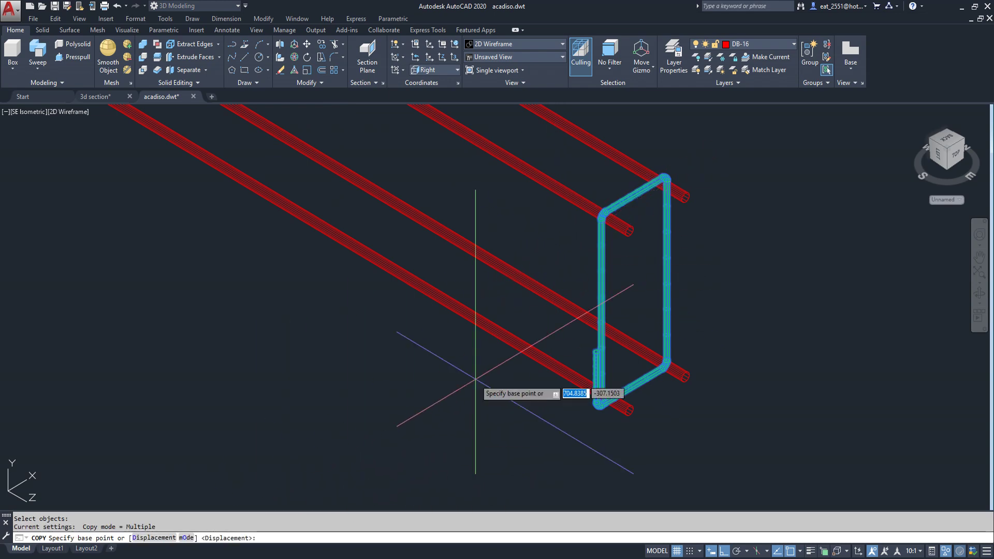
{"action": "left_click", "coordinate": [574, 256]}
{"action": "type", "text": "A"}
{"action": "key", "text": "Return"}
{"action": "type", "text": "25"}
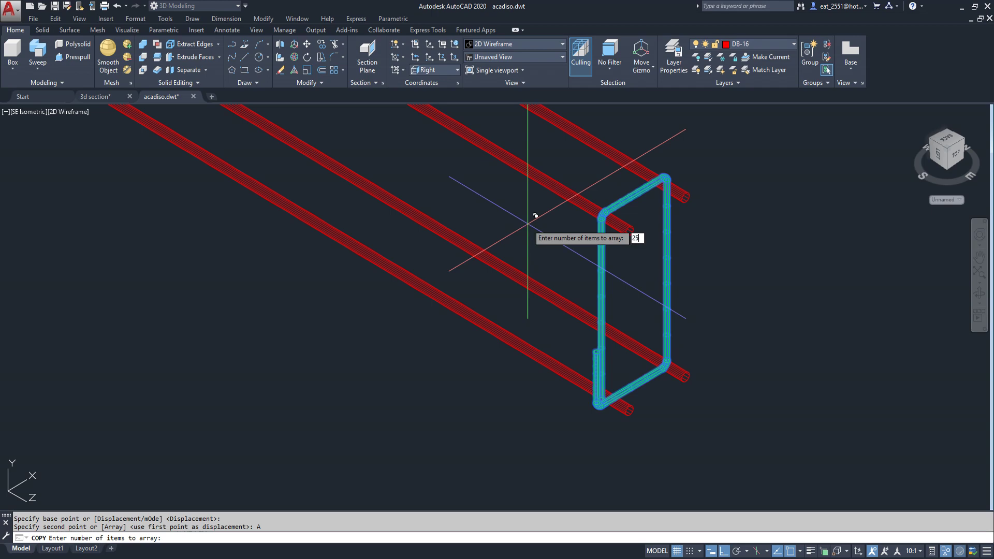
{"action": "key", "text": "Return"}
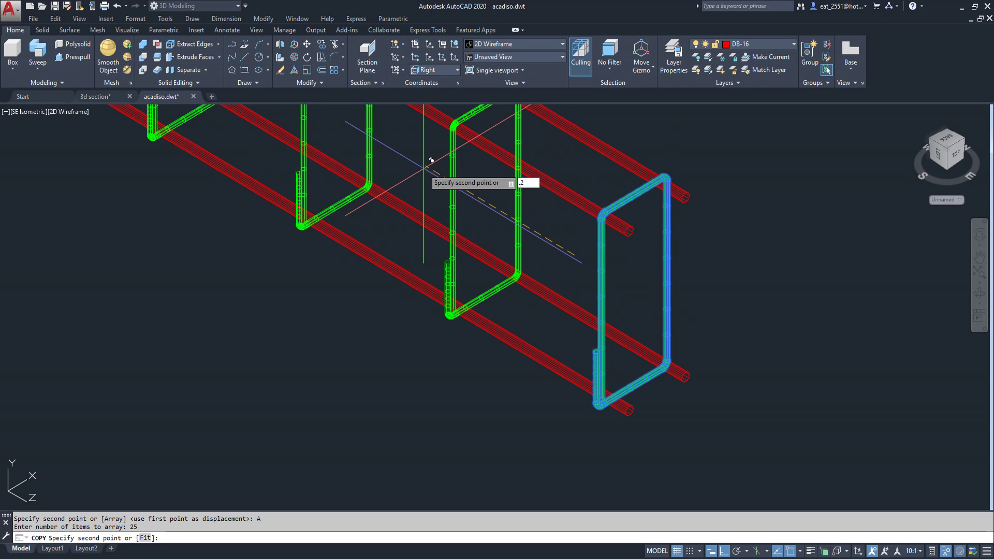
{"action": "key", "text": "Return"}
{"action": "key", "text": "Escape"}
{"action": "scroll", "coordinate": [472, 288], "scroll_direction": "down", "scroll_amount": 3}
{"action": "scroll", "coordinate": [471, 288], "scroll_direction": "down", "scroll_amount": 3}
{"action": "scroll", "coordinate": [472, 287], "scroll_direction": "up", "scroll_amount": 6}
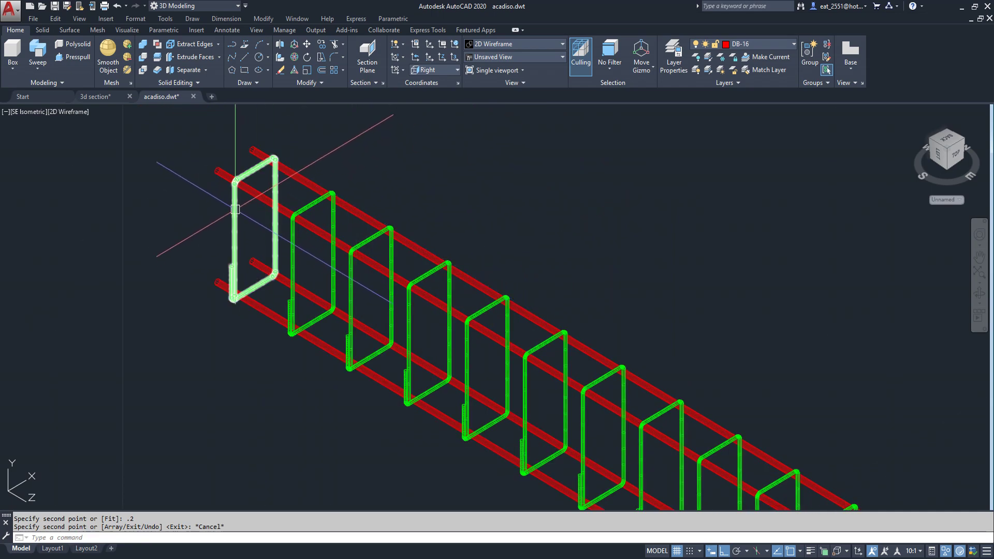
Switch to the Top view, then back to SE Isometric
{"action": "left_click", "coordinate": [36, 111]}
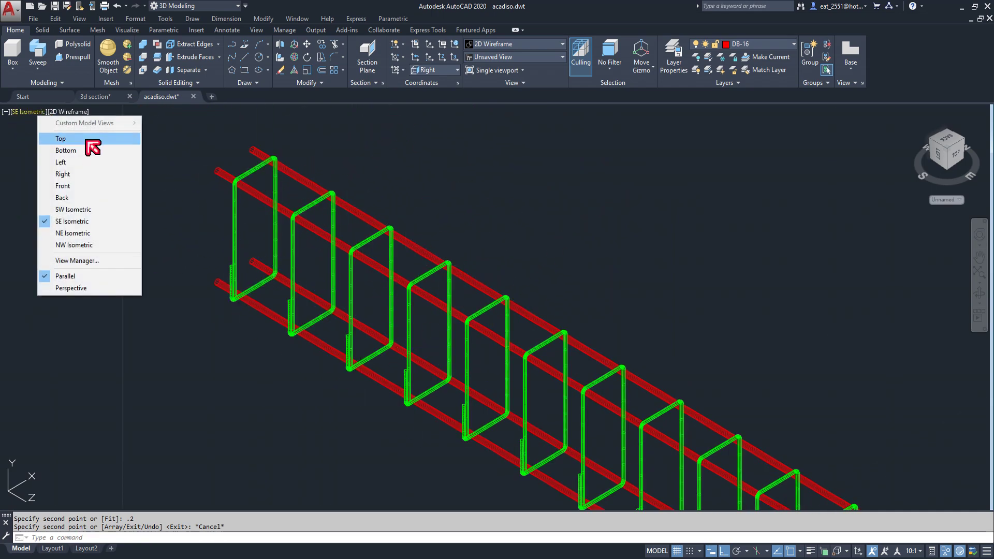
{"action": "left_click", "coordinate": [85, 139]}
{"action": "scroll", "coordinate": [377, 278], "scroll_direction": "down", "scroll_amount": 4}
{"action": "scroll", "coordinate": [227, 274], "scroll_direction": "up", "scroll_amount": 6}
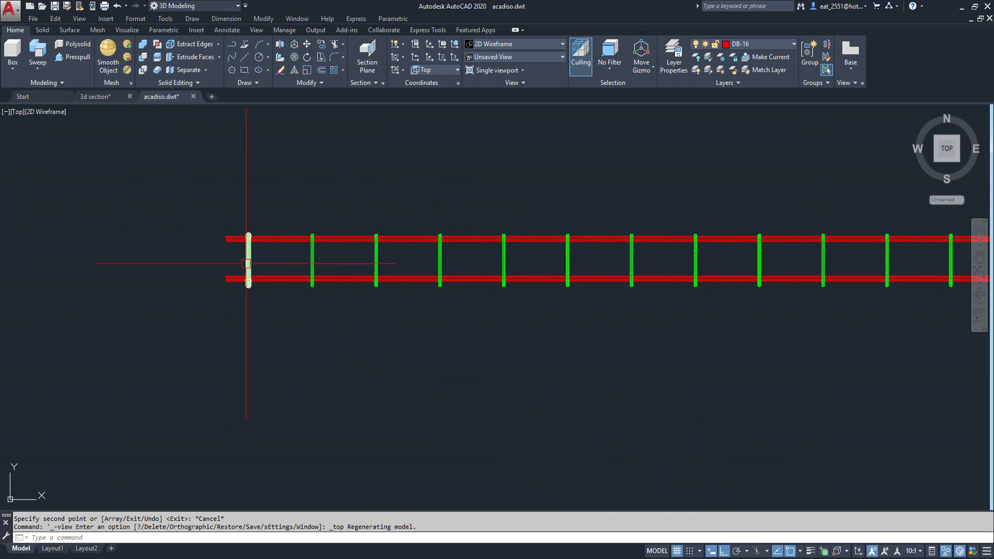
{"action": "scroll", "coordinate": [249, 256], "scroll_direction": "down", "scroll_amount": 4}
{"action": "scroll", "coordinate": [863, 257], "scroll_direction": "up", "scroll_amount": 4}
{"action": "scroll", "coordinate": [837, 246], "scroll_direction": "up", "scroll_amount": 4}
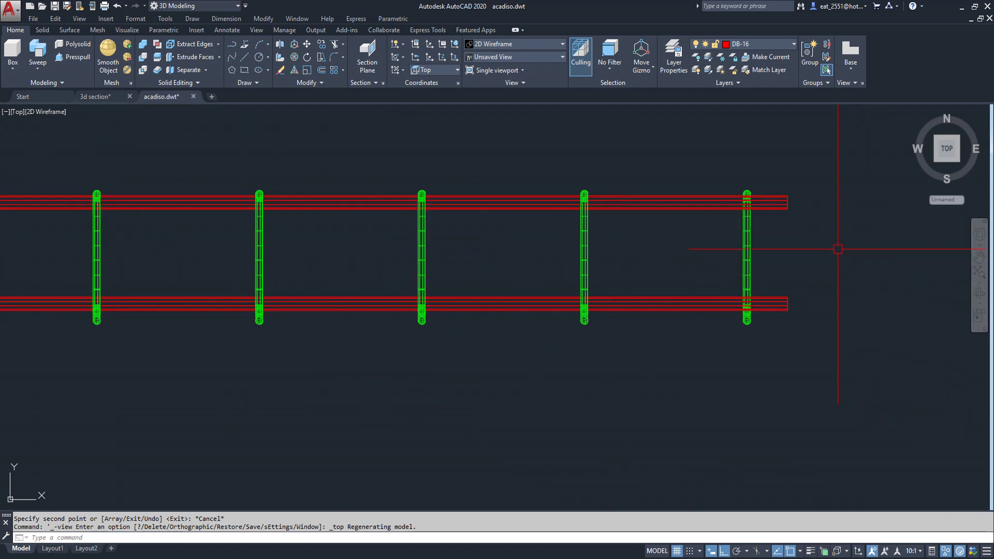
{"action": "scroll", "coordinate": [822, 247], "scroll_direction": "down", "scroll_amount": 4}
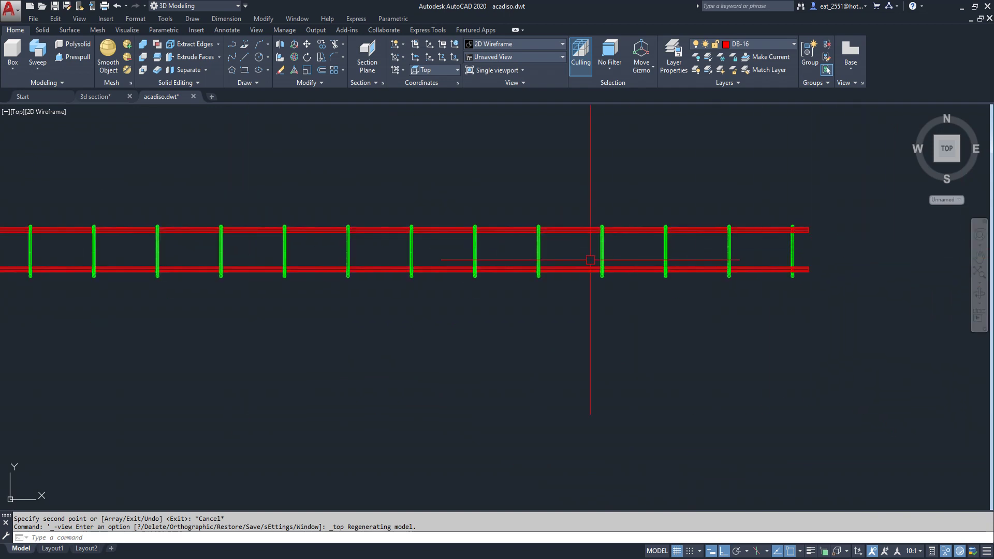
{"action": "left_click", "coordinate": [19, 113]}
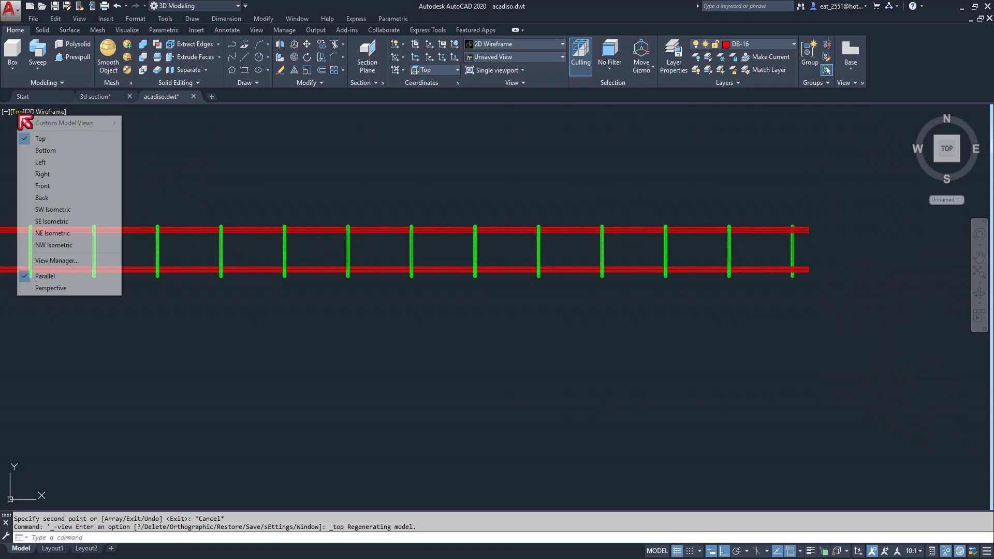
{"action": "left_click", "coordinate": [52, 223]}
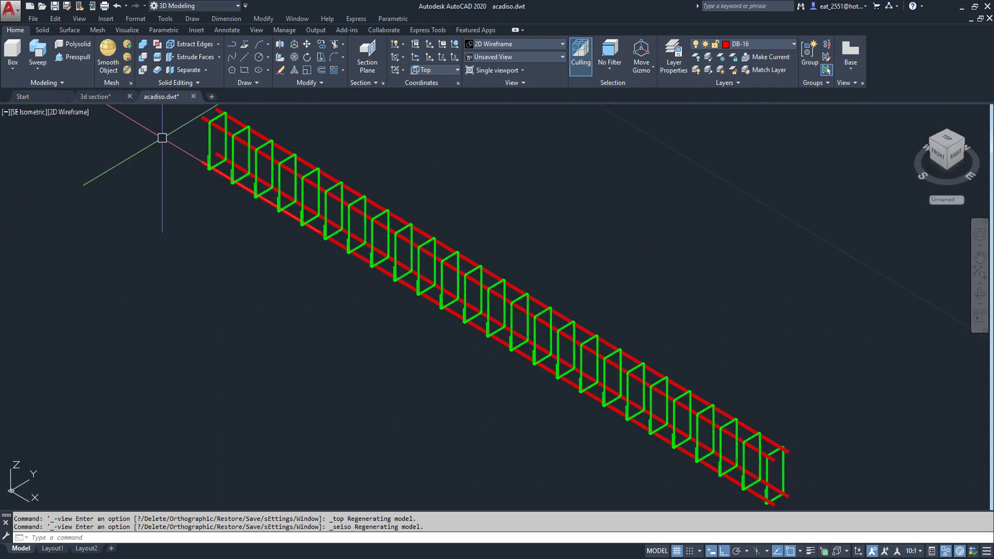
Set the visual style to Shaded
{"action": "left_click", "coordinate": [84, 126]}
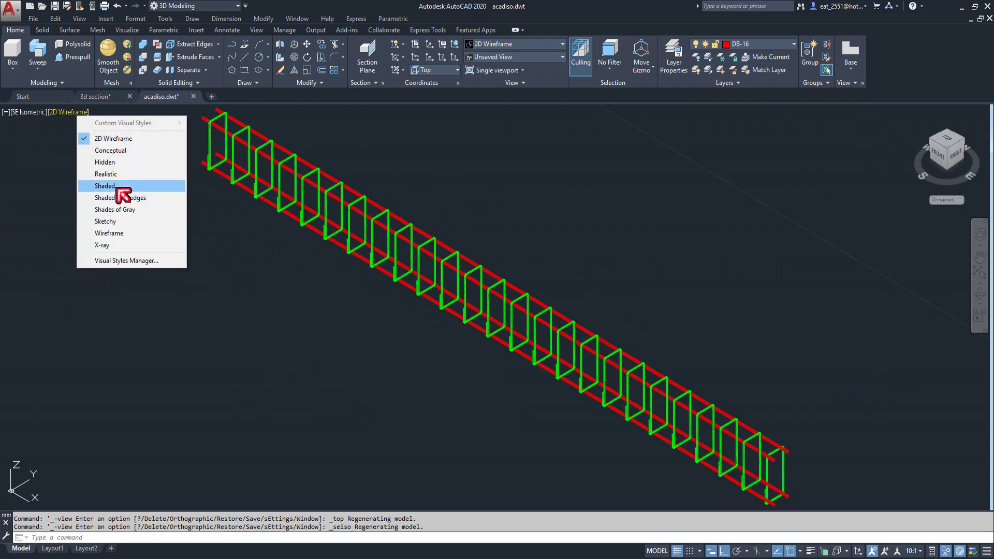
{"action": "left_click", "coordinate": [60, 193]}
{"action": "scroll", "coordinate": [758, 466], "scroll_direction": "up", "scroll_amount": 5}
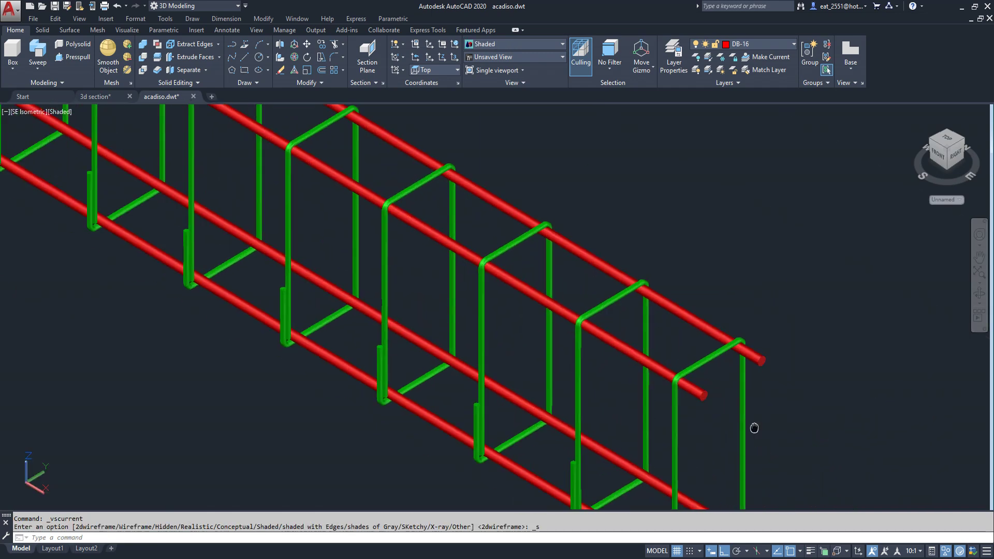
{"action": "scroll", "coordinate": [604, 393], "scroll_direction": "up", "scroll_amount": 4}
{"action": "scroll", "coordinate": [511, 422], "scroll_direction": "down", "scroll_amount": 5}
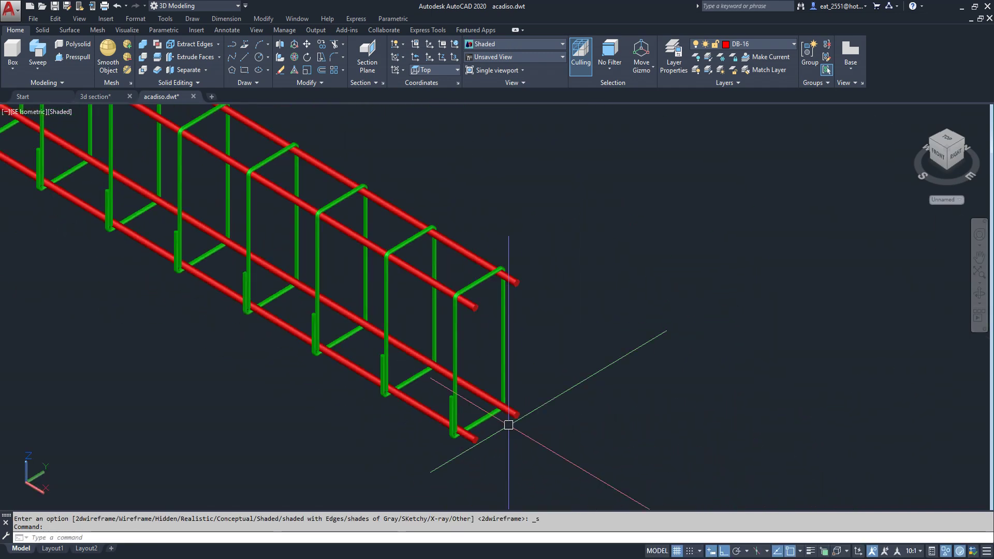
{"action": "scroll", "coordinate": [510, 378], "scroll_direction": "down", "scroll_amount": 3}
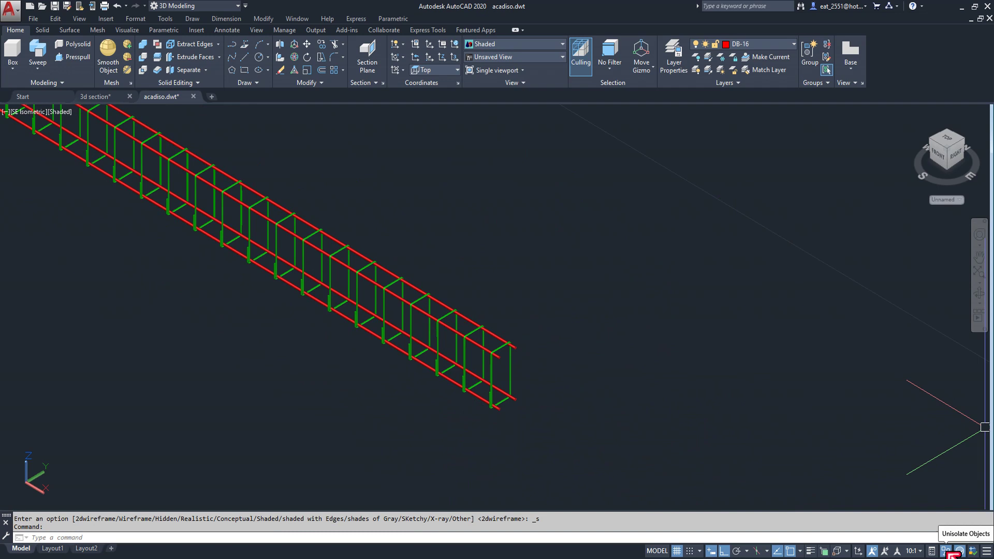
Unisolate objects to restore the concrete beam and select it
{"action": "left_click", "coordinate": [952, 553]}
{"action": "scroll", "coordinate": [538, 321], "scroll_direction": "down", "scroll_amount": 3}
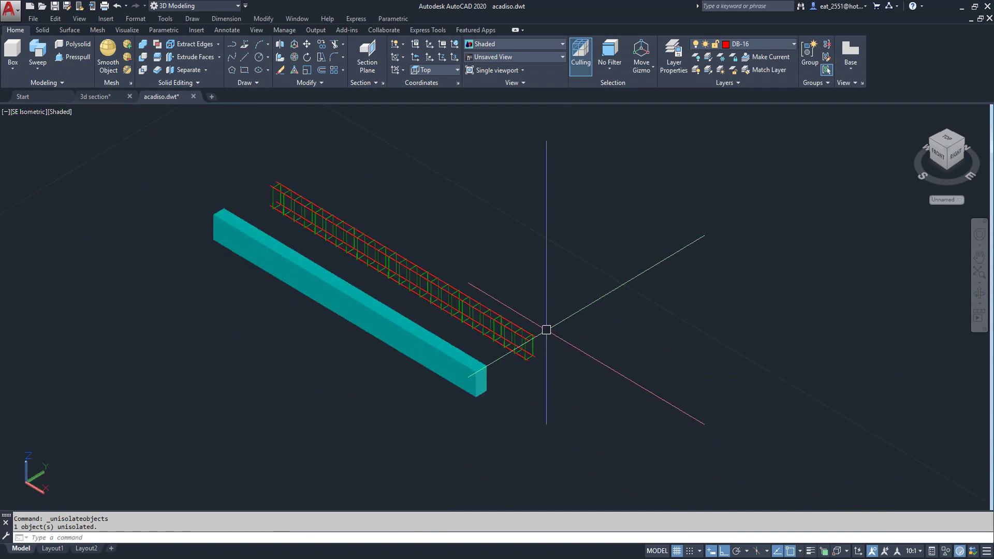
{"action": "scroll", "coordinate": [501, 403], "scroll_direction": "up", "scroll_amount": 5}
{"action": "left_click", "coordinate": [441, 362]}
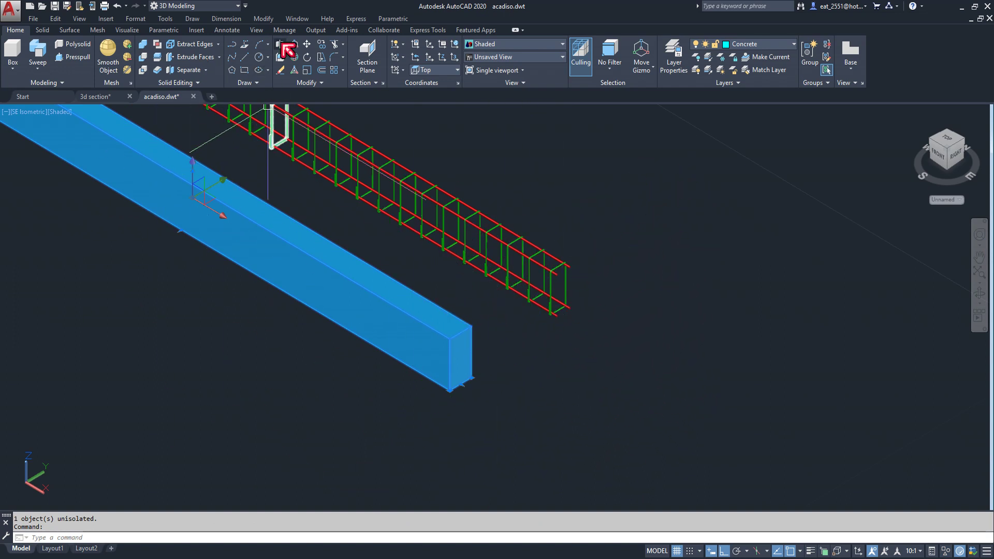
Move the concrete beam 1 unit to enclose the rebar cage
{"action": "left_click", "coordinate": [307, 44]}
{"action": "left_click", "coordinate": [528, 460]}
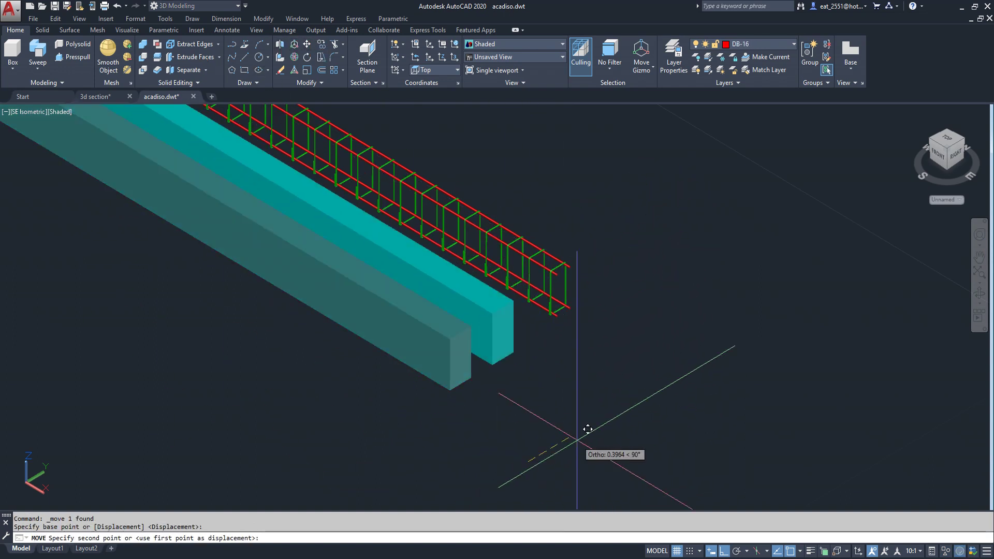
{"action": "type", "text": "1"}
{"action": "key", "text": "Return"}
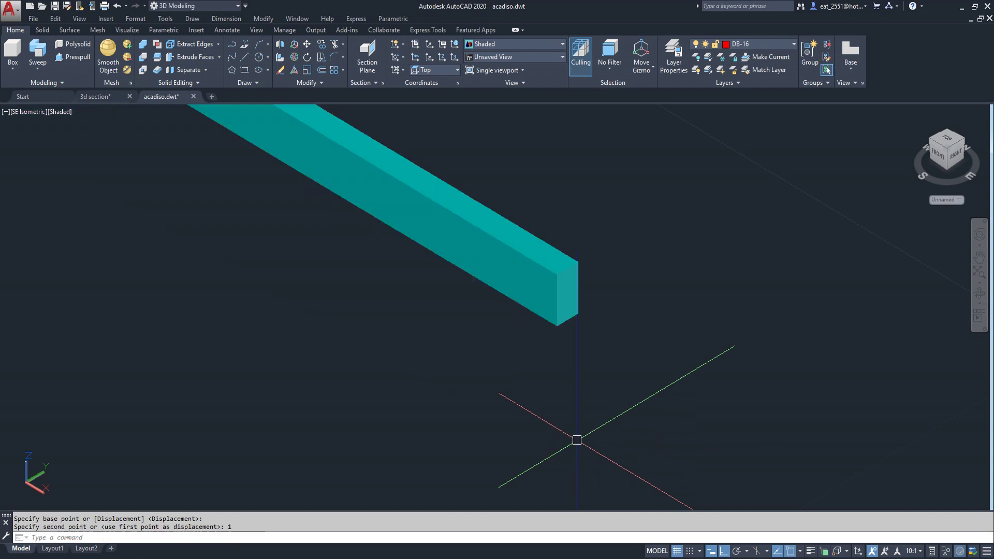
Switch to X-ray style and orbit to view the beam from its end and above
{"action": "left_click", "coordinate": [62, 112]}
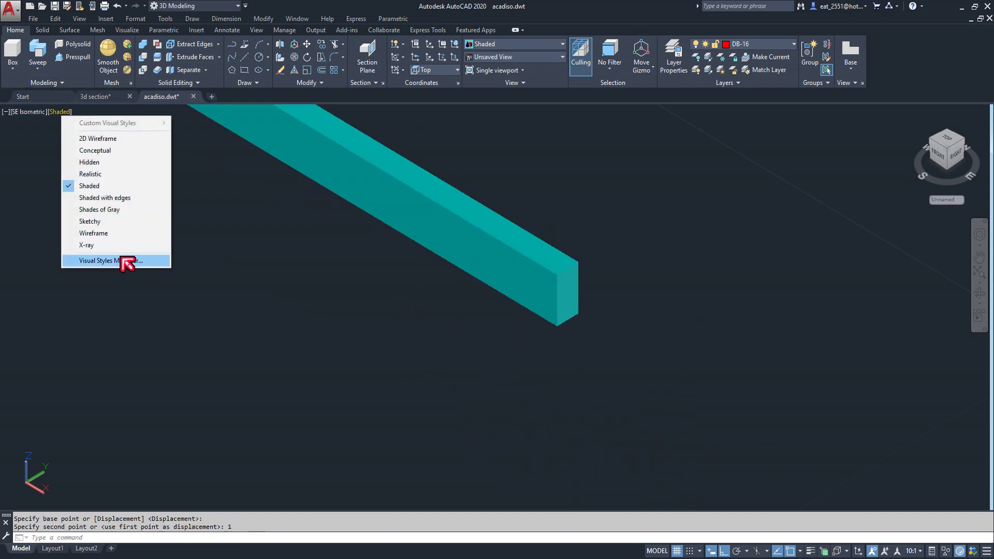
{"action": "left_click", "coordinate": [112, 248]}
{"action": "scroll", "coordinate": [548, 259], "scroll_direction": "up", "scroll_amount": 3}
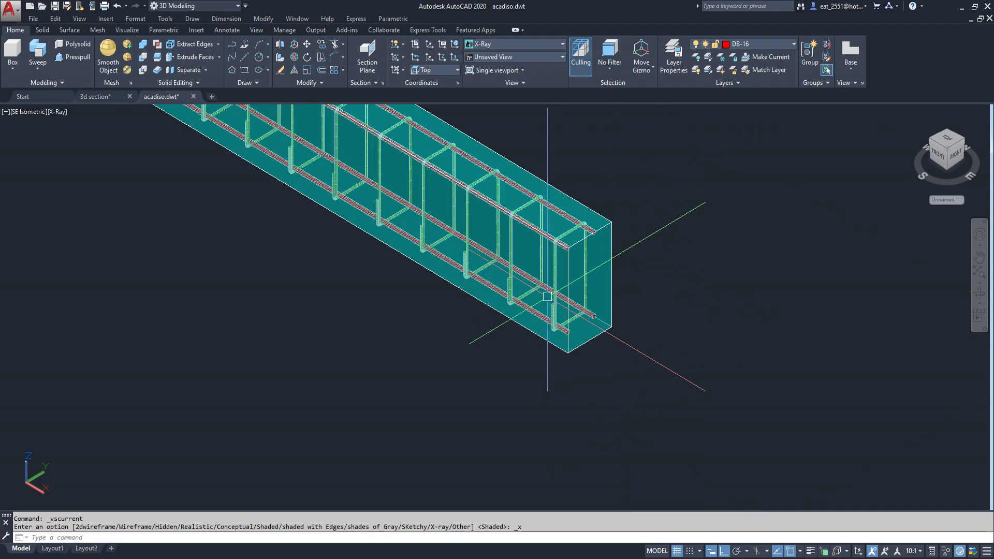
{"action": "left_click", "coordinate": [979, 293]}
{"action": "mouse_move", "coordinate": [673, 382]}
{"action": "left_mouse_down"}
{"action": "mouse_move", "coordinate": [609, 327]}
{"action": "mouse_move", "coordinate": [473, 328]}
{"action": "mouse_move", "coordinate": [502, 391]}
{"action": "mouse_move", "coordinate": [706, 359]}
{"action": "mouse_move", "coordinate": [763, 398]}
{"action": "mouse_move", "coordinate": [719, 349]}
{"action": "mouse_move", "coordinate": [668, 368]}
{"action": "left_mouse_up"}
{"action": "scroll", "coordinate": [394, 292], "scroll_direction": "down", "scroll_amount": 3}
{"action": "left_click_drag", "start_coordinate": [414, 251], "coordinate": [372, 196]}
{"action": "scroll", "coordinate": [371, 193], "scroll_direction": "up", "scroll_amount": 2}
{"action": "scroll", "coordinate": [371, 189], "scroll_direction": "up", "scroll_amount": 3}
Orbit to back-left and diagonal views of the beam, then exit orbit
{"action": "mouse_move", "coordinate": [218, 284]}
{"action": "left_mouse_down"}
{"action": "mouse_move", "coordinate": [485, 249]}
{"action": "mouse_move", "coordinate": [256, 281]}
{"action": "left_mouse_up"}
{"action": "scroll", "coordinate": [310, 277], "scroll_direction": "up", "scroll_amount": 3}
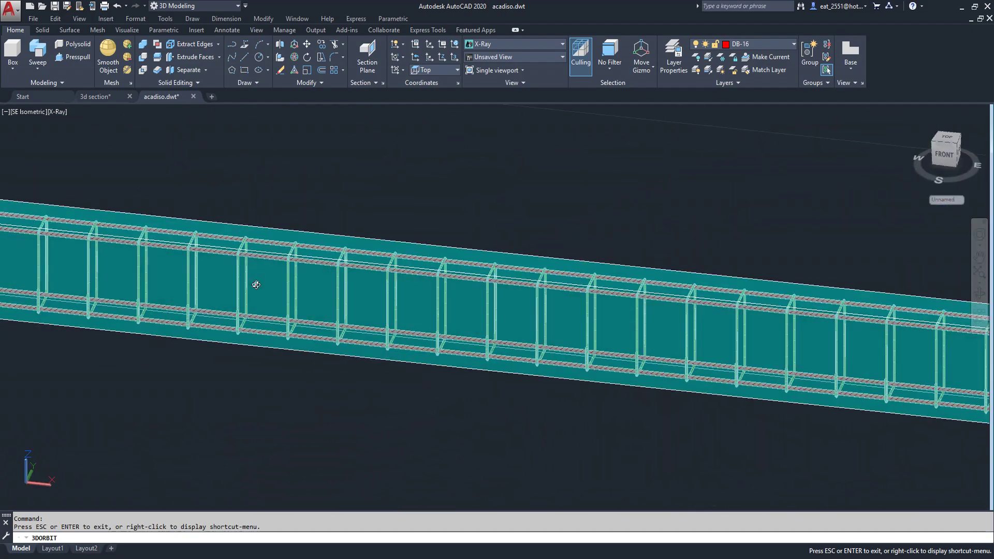
{"action": "scroll", "coordinate": [459, 322], "scroll_direction": "down", "scroll_amount": 3}
{"action": "mouse_move", "coordinate": [459, 322]}
{"action": "left_mouse_down"}
{"action": "mouse_move", "coordinate": [426, 355]}
{"action": "mouse_move", "coordinate": [413, 337]}
{"action": "left_mouse_up"}
{"action": "right_click", "coordinate": [469, 228]}
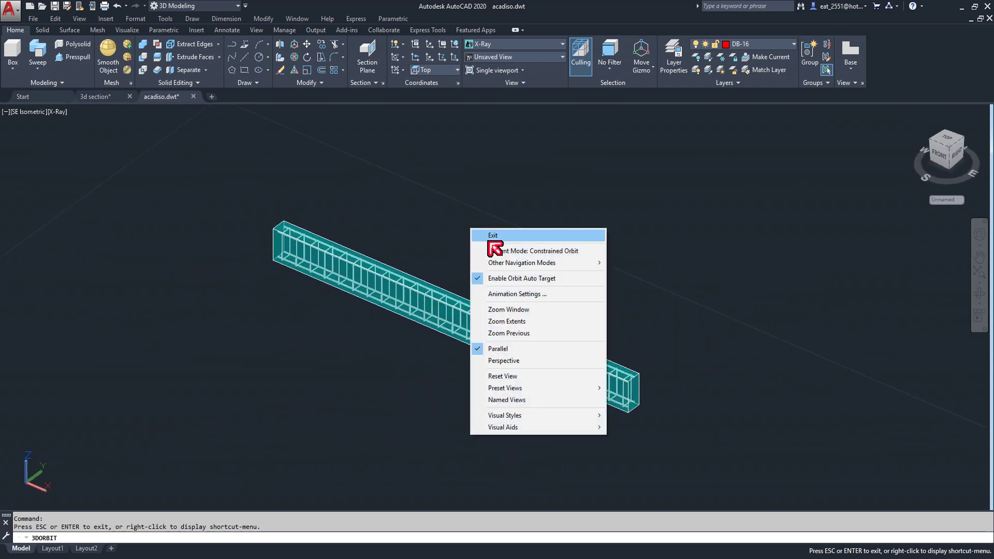
{"action": "left_click", "coordinate": [493, 235]}
Return to SE Isometric in Conceptual style and start a section plane
{"action": "left_click", "coordinate": [30, 114]}
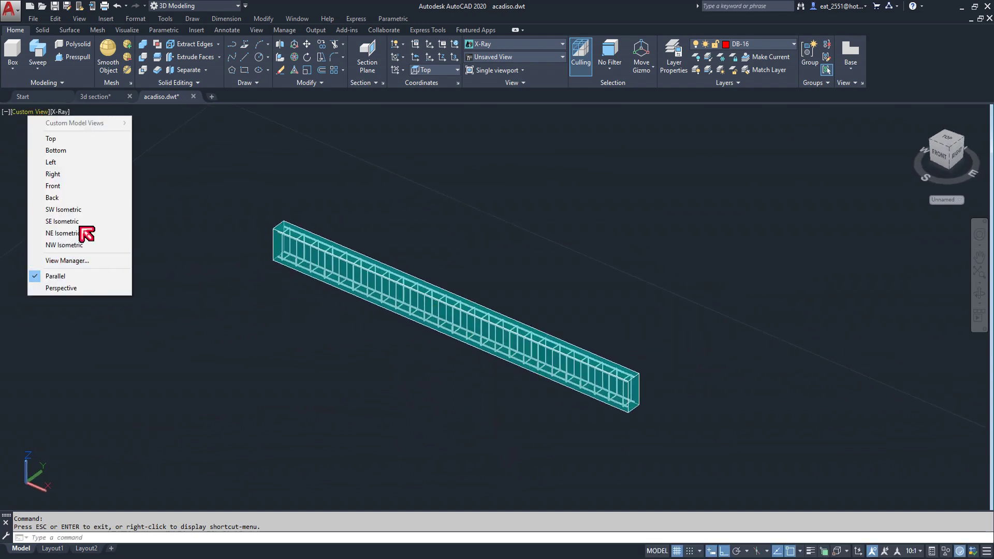
{"action": "left_click", "coordinate": [71, 223]}
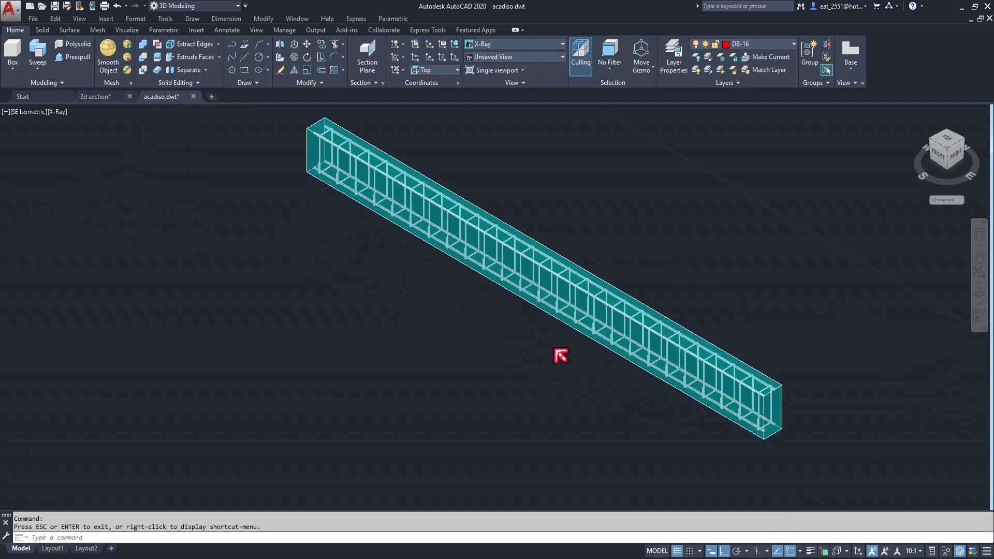
{"action": "left_click", "coordinate": [59, 112]}
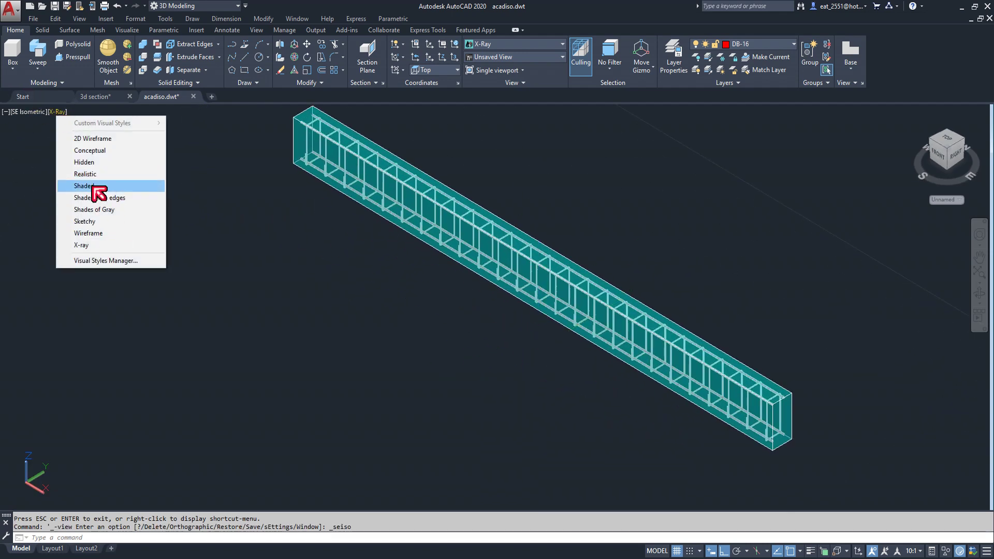
{"action": "left_click", "coordinate": [90, 151]}
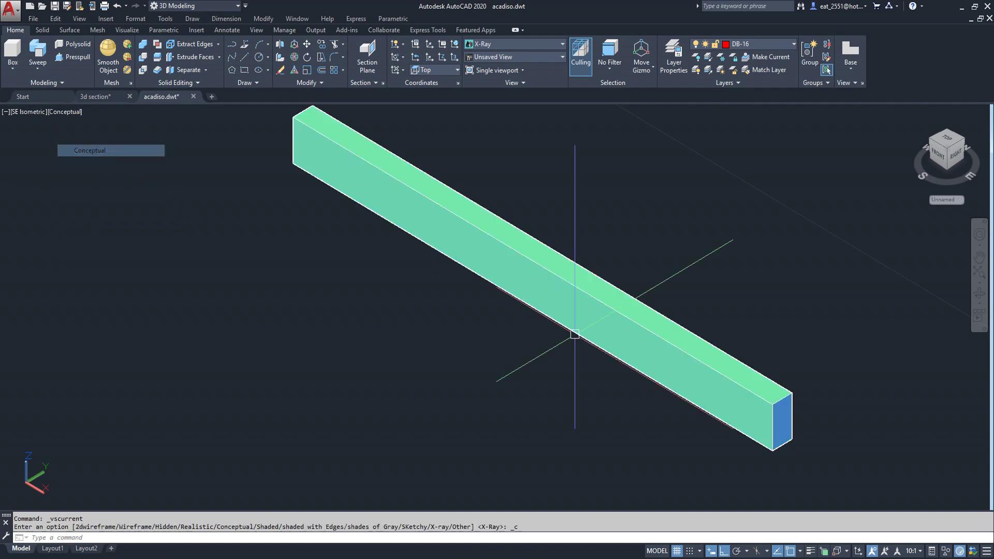
{"action": "middle_click_drag", "start_coordinate": [725, 302], "coordinate": [639, 317]}
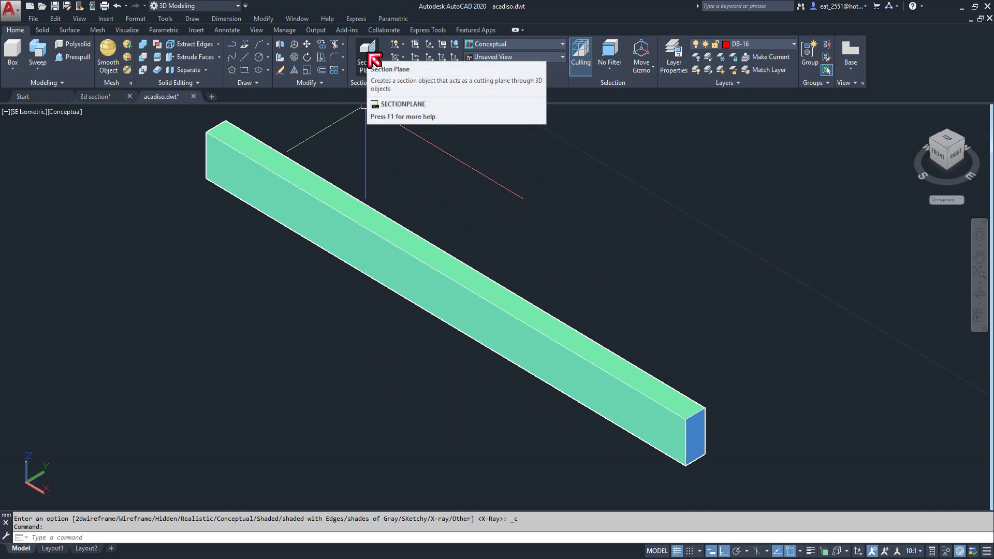
{"action": "left_click", "coordinate": [369, 52]}
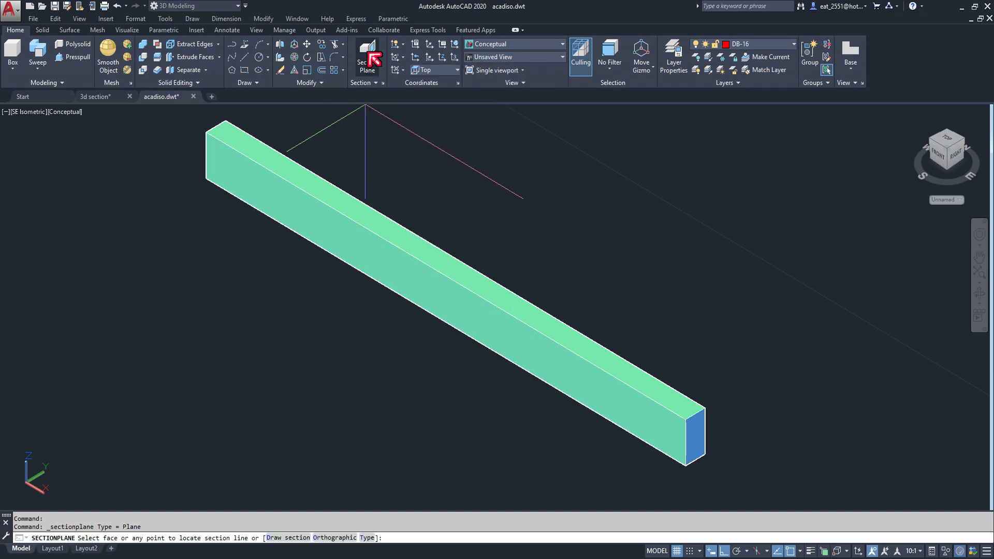
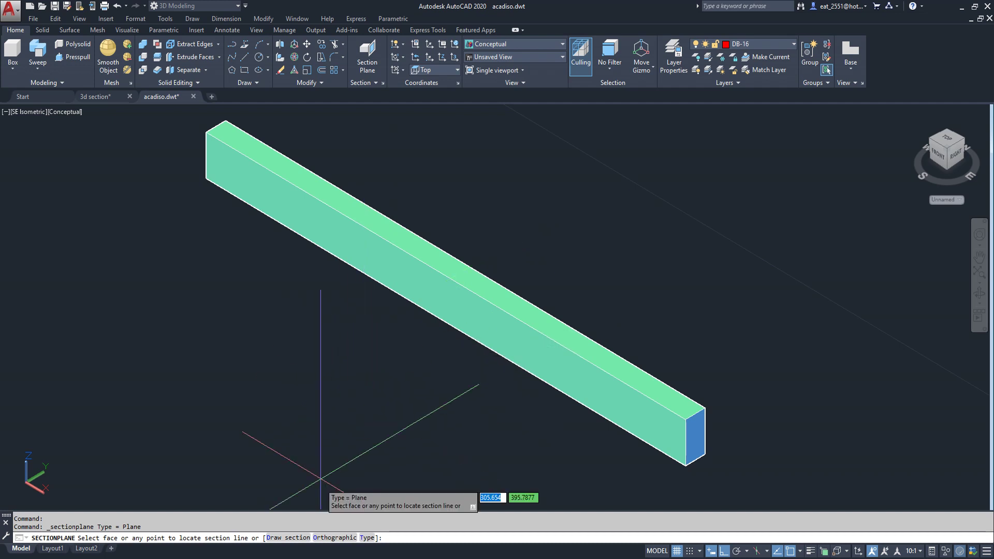
Draw a three-point jogged section plane across the beam, pick its view side, and select it
{"action": "left_click", "coordinate": [289, 538]}
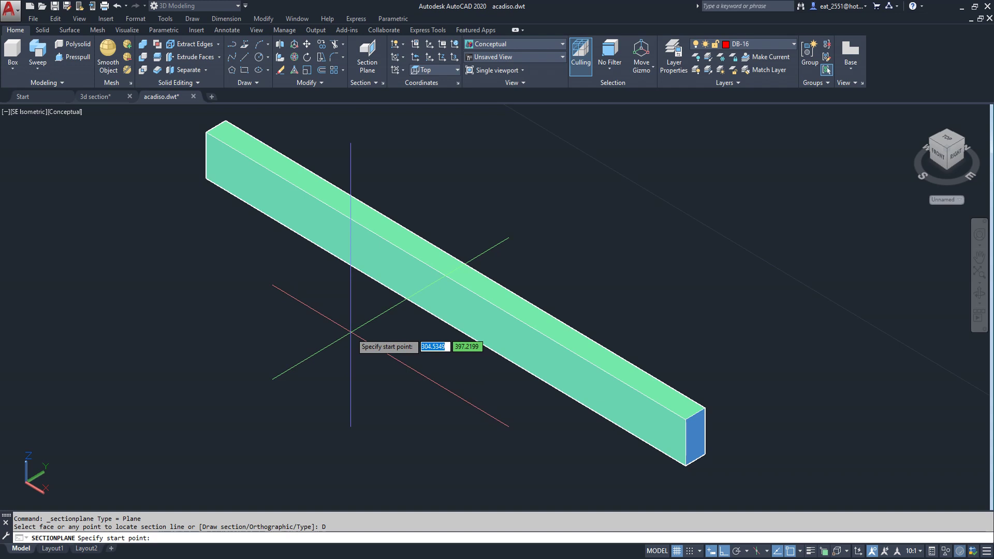
{"action": "left_click", "coordinate": [345, 334]}
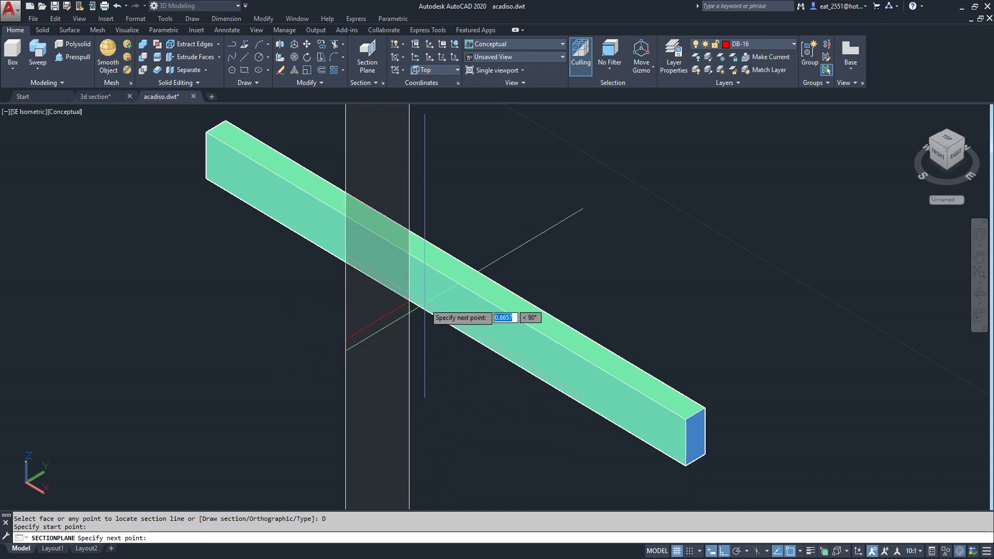
{"action": "left_click", "coordinate": [555, 253]}
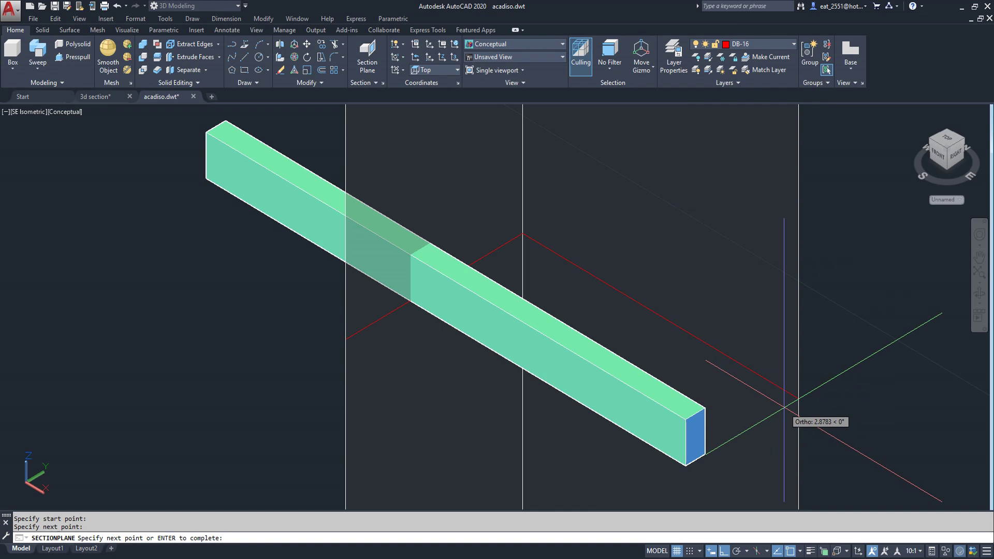
{"action": "left_click", "coordinate": [784, 408]}
{"action": "key", "text": "Return"}
{"action": "left_click", "coordinate": [782, 415]}
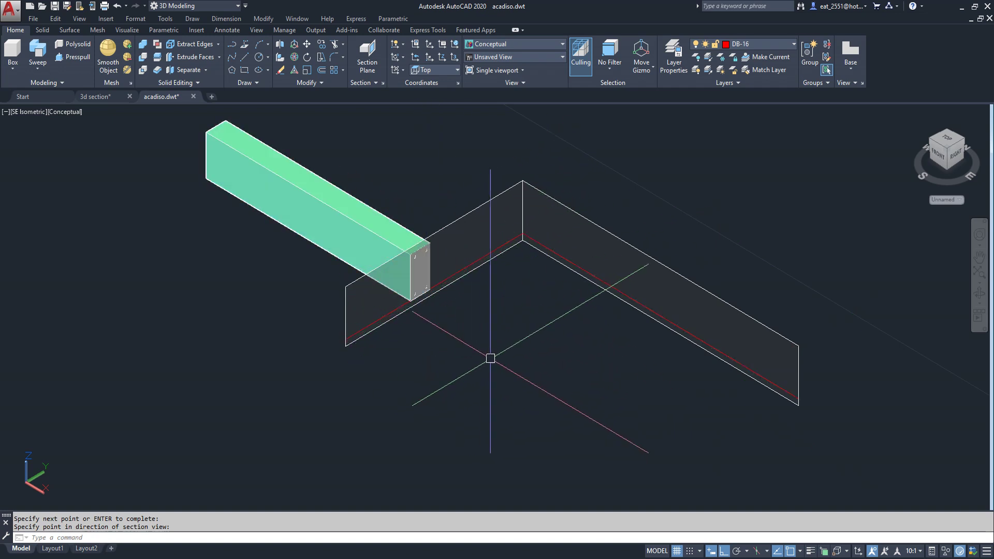
{"action": "scroll", "coordinate": [484, 327], "scroll_direction": "down", "scroll_amount": 2}
{"action": "scroll", "coordinate": [436, 255], "scroll_direction": "up", "scroll_amount": 5}
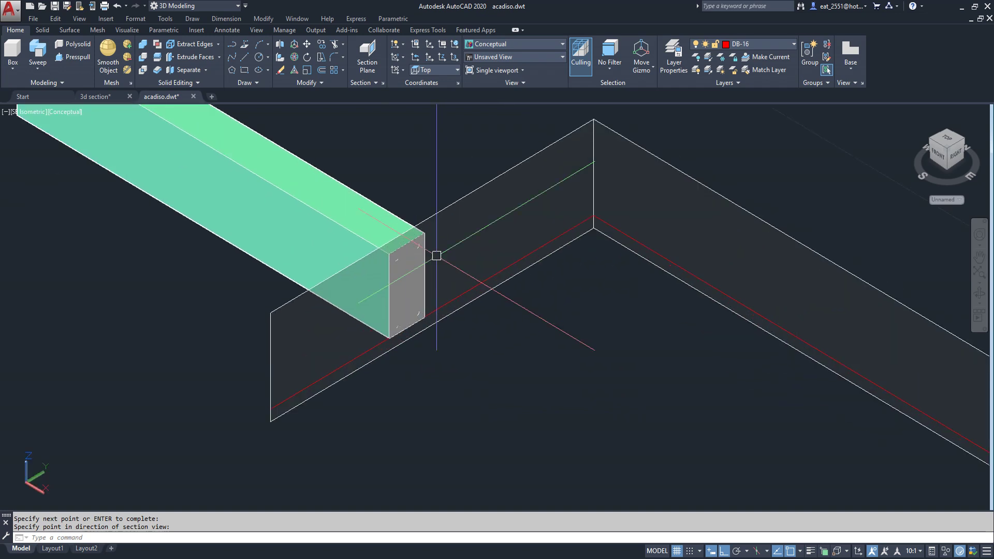
{"action": "scroll", "coordinate": [437, 214], "scroll_direction": "down", "scroll_amount": 2}
{"action": "left_click", "coordinate": [335, 298]}
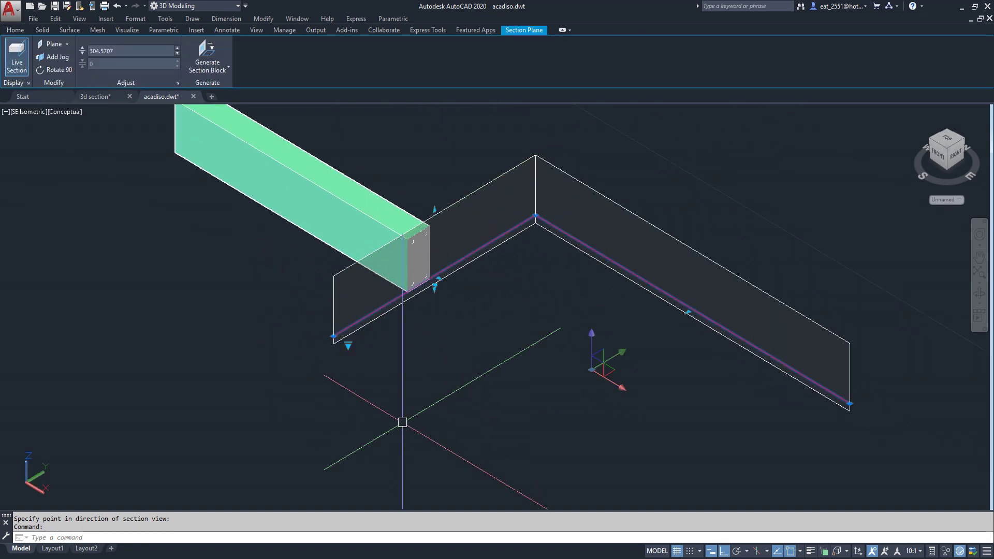
Clear the selection, then select the jogged section plane and bring up its shortcut menu
{"action": "left_click", "coordinate": [16, 31]}
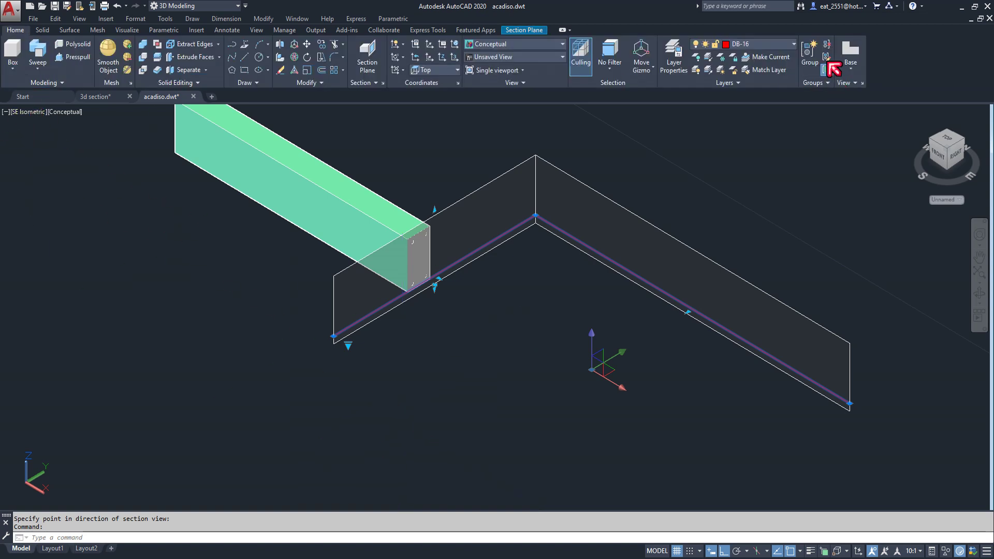
{"action": "left_click", "coordinate": [794, 45]}
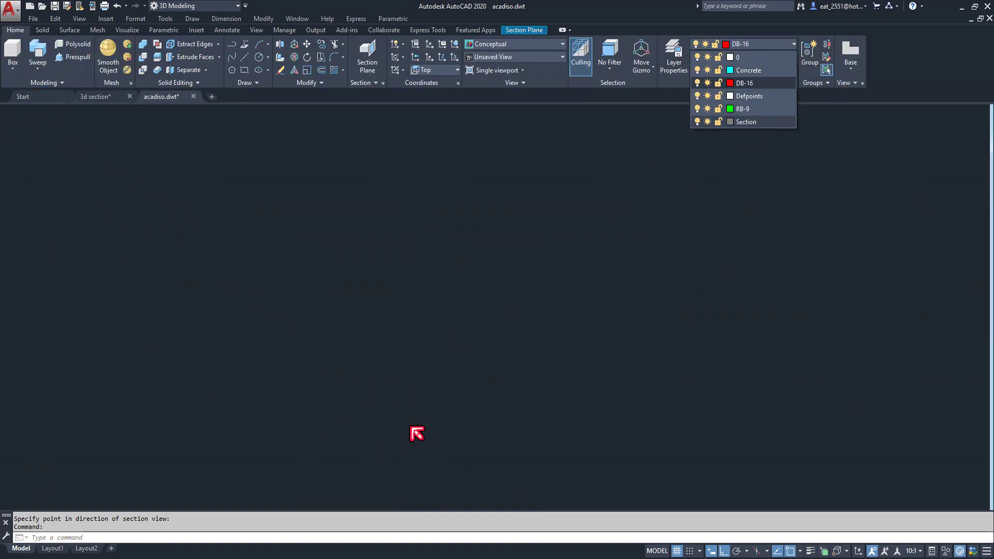
{"action": "left_click", "coordinate": [417, 451]}
{"action": "key", "text": "Escape"}
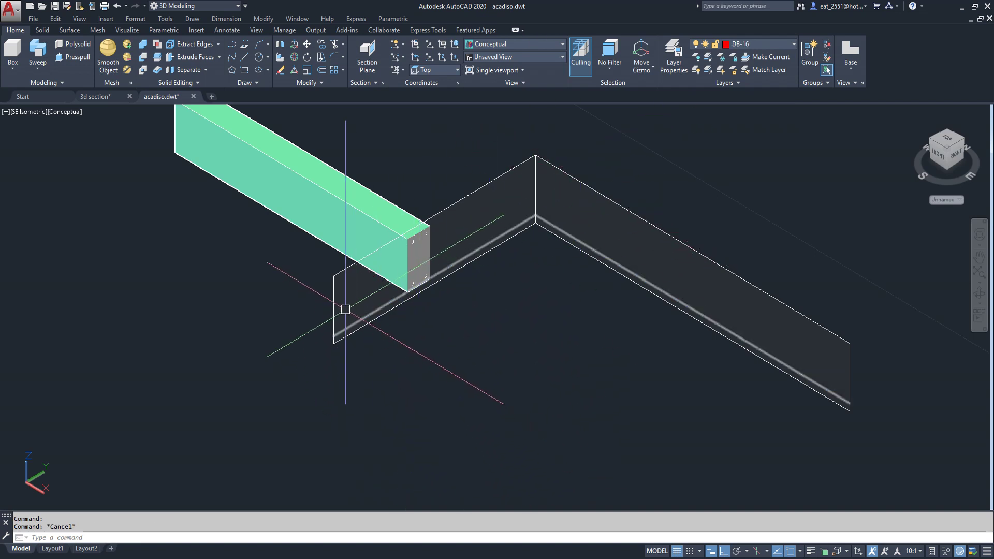
{"action": "left_click", "coordinate": [332, 291]}
{"action": "right_click", "coordinate": [357, 299]}
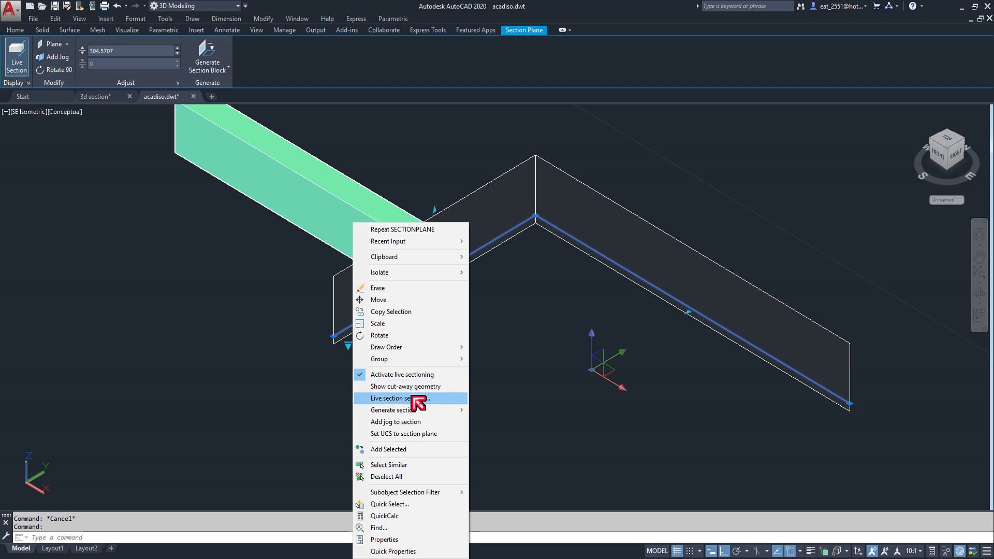
In Live section settings, set the cut-face hatch to ANSI31 at hatch scale 3
{"action": "left_click", "coordinate": [417, 408]}
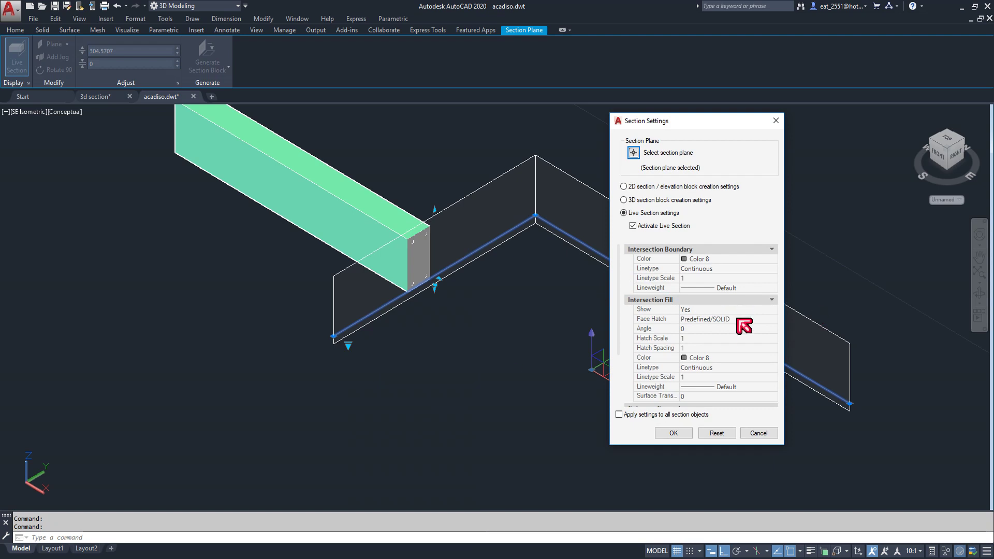
{"action": "left_click", "coordinate": [747, 320]}
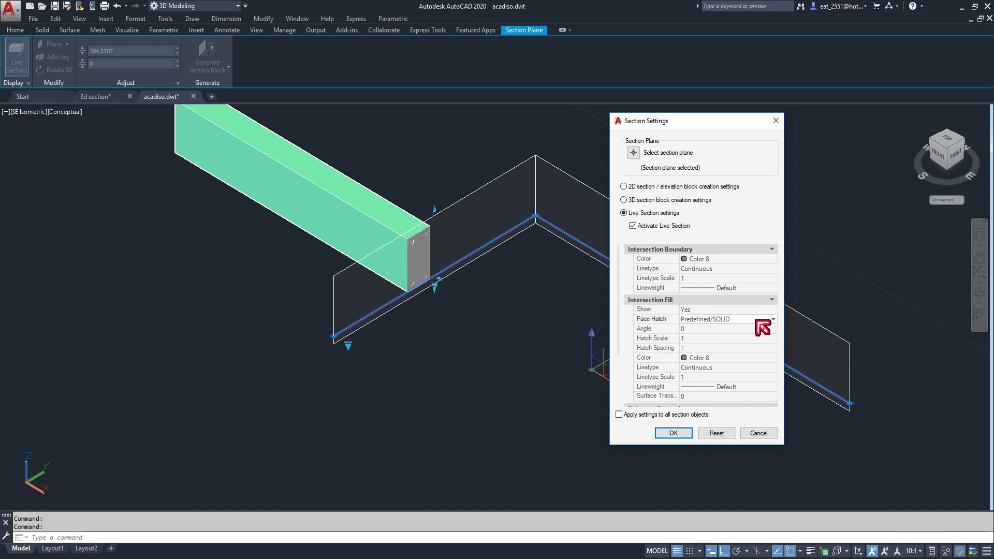
{"action": "left_click", "coordinate": [773, 319]}
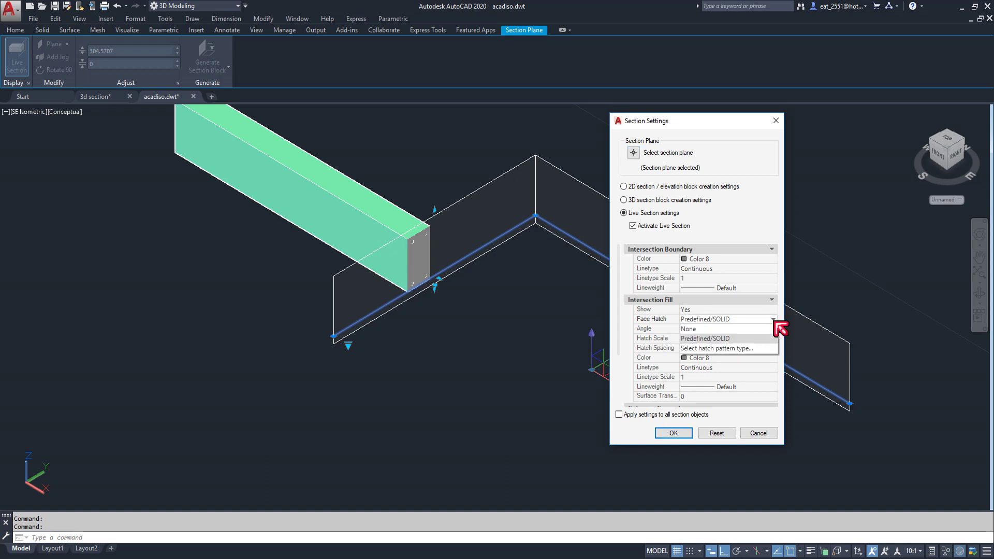
{"action": "left_click", "coordinate": [746, 351]}
{"action": "left_click", "coordinate": [746, 277]}
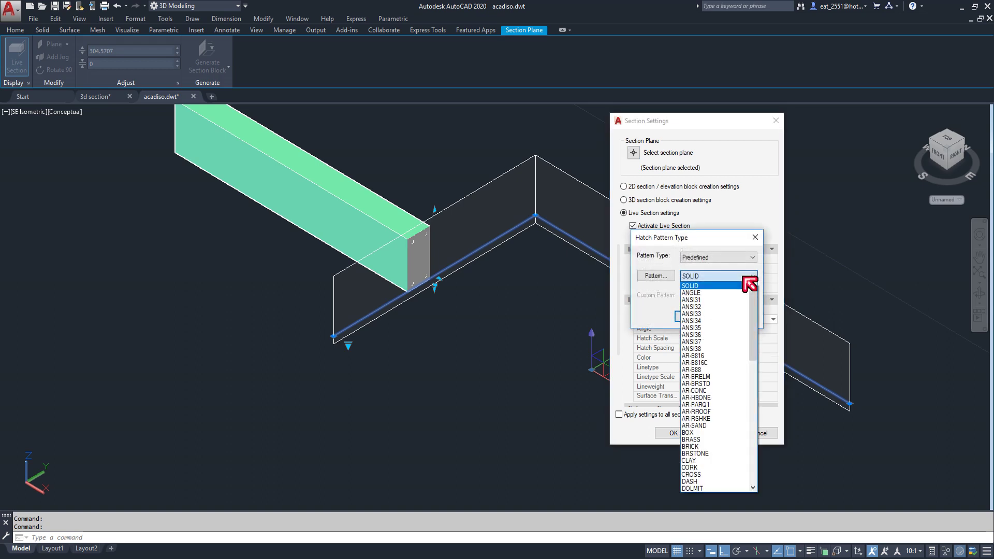
{"action": "left_click", "coordinate": [713, 299]}
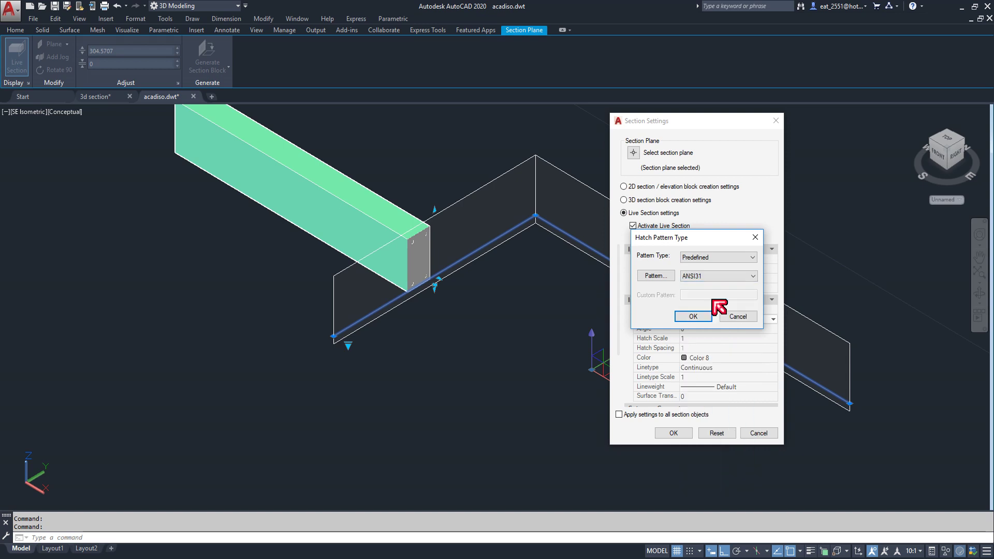
{"action": "left_click", "coordinate": [705, 316]}
{"action": "left_click", "coordinate": [715, 338]}
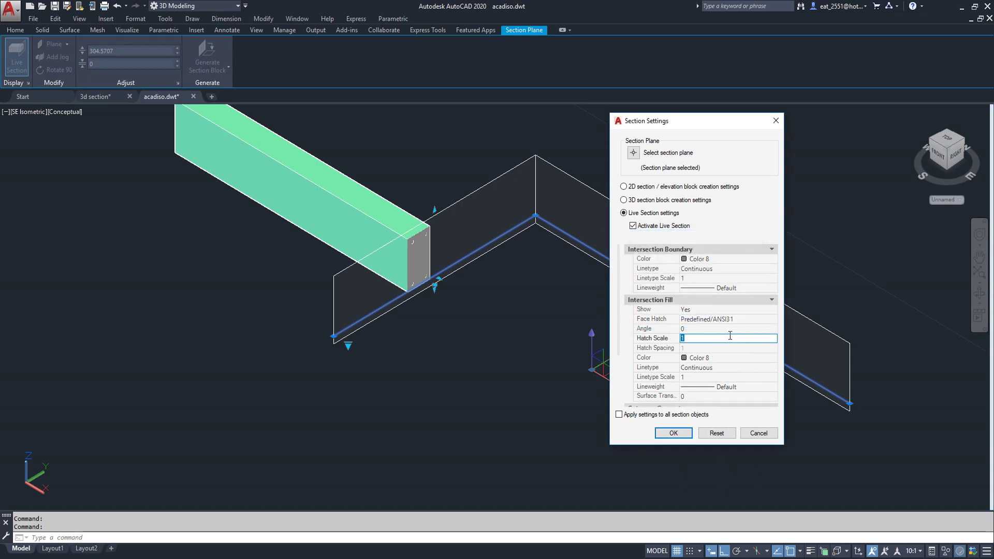
{"action": "left_click", "coordinate": [735, 343]}
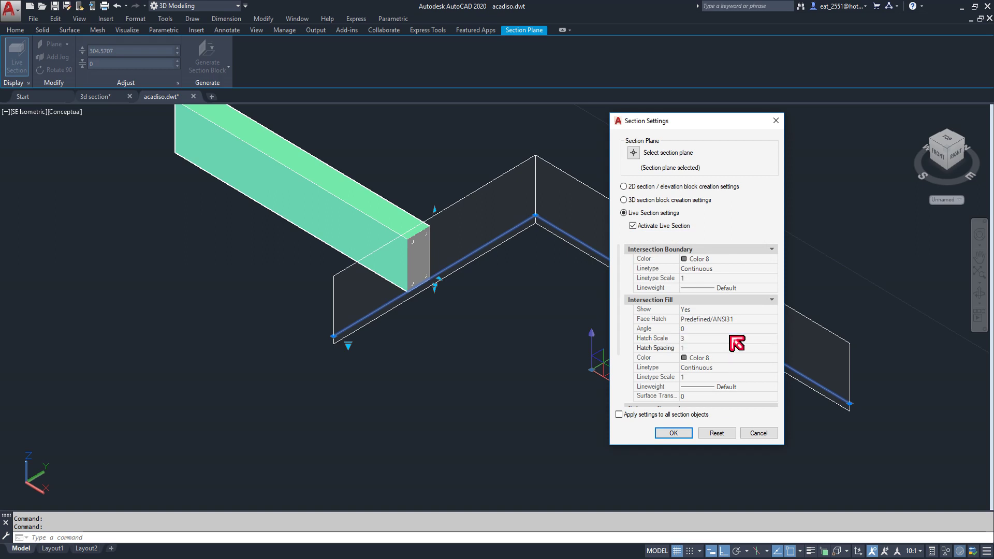
Show cut-away geometry with face transparency 90 and edge transparency 80, and apply the settings
{"action": "scroll", "coordinate": [710, 334], "scroll_direction": "down", "scroll_amount": 3}
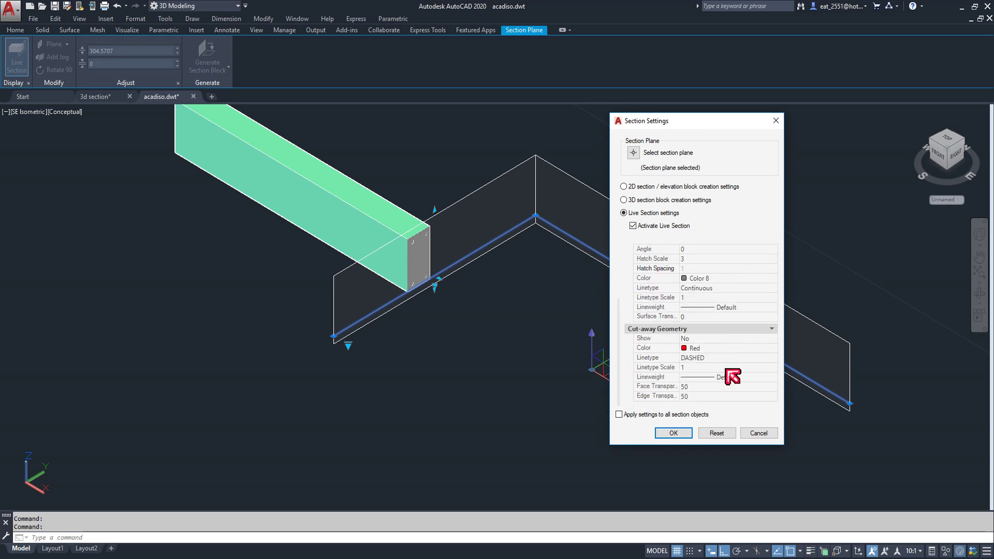
{"action": "left_click", "coordinate": [736, 338]}
{"action": "left_click", "coordinate": [736, 338]}
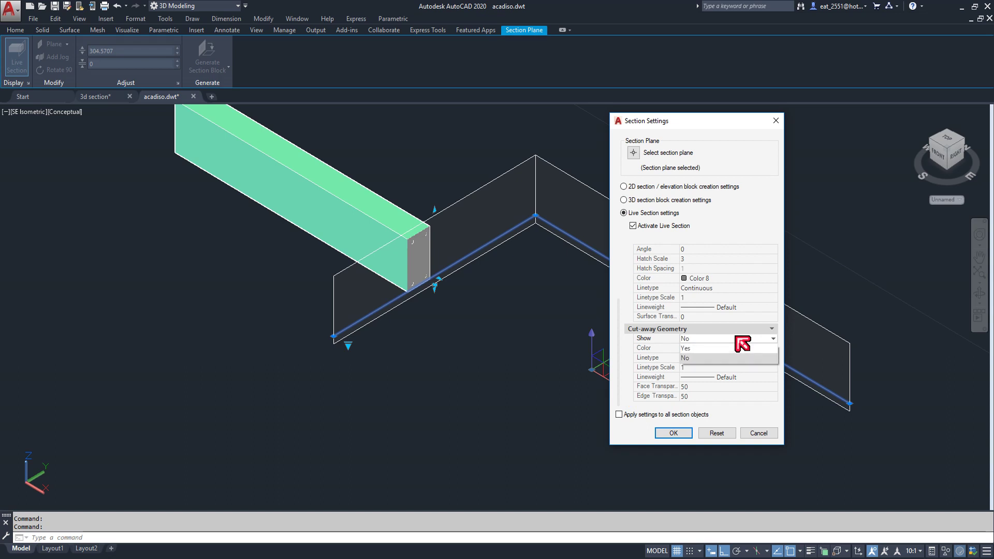
{"action": "left_click", "coordinate": [724, 348]}
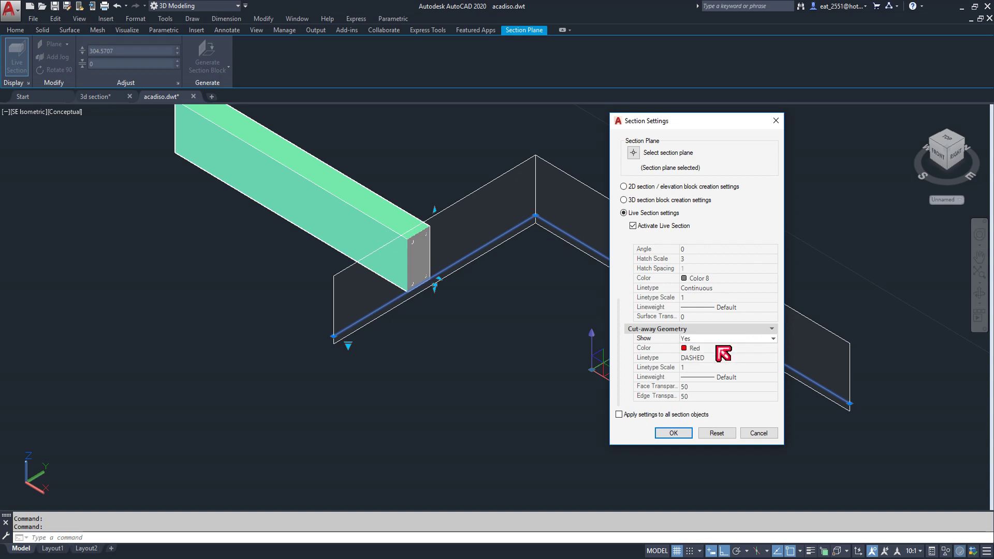
{"action": "left_click", "coordinate": [712, 388]}
{"action": "type", "text": "90"}
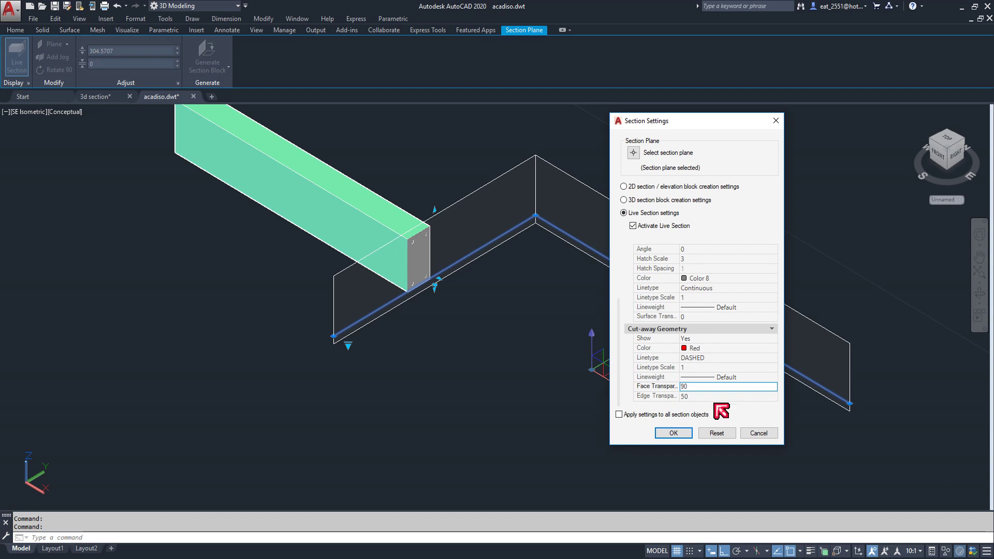
{"action": "left_click", "coordinate": [710, 397]}
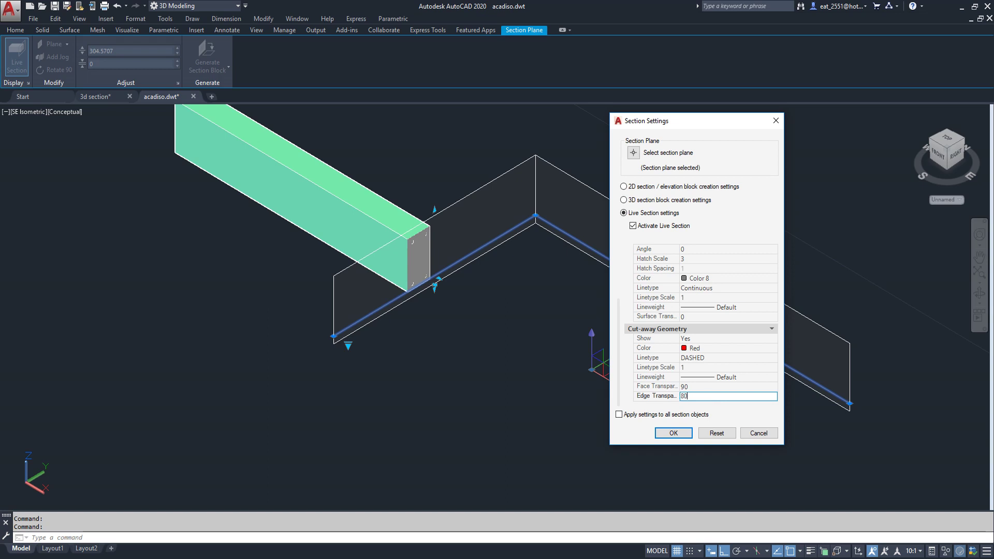
{"action": "left_click", "coordinate": [680, 434]}
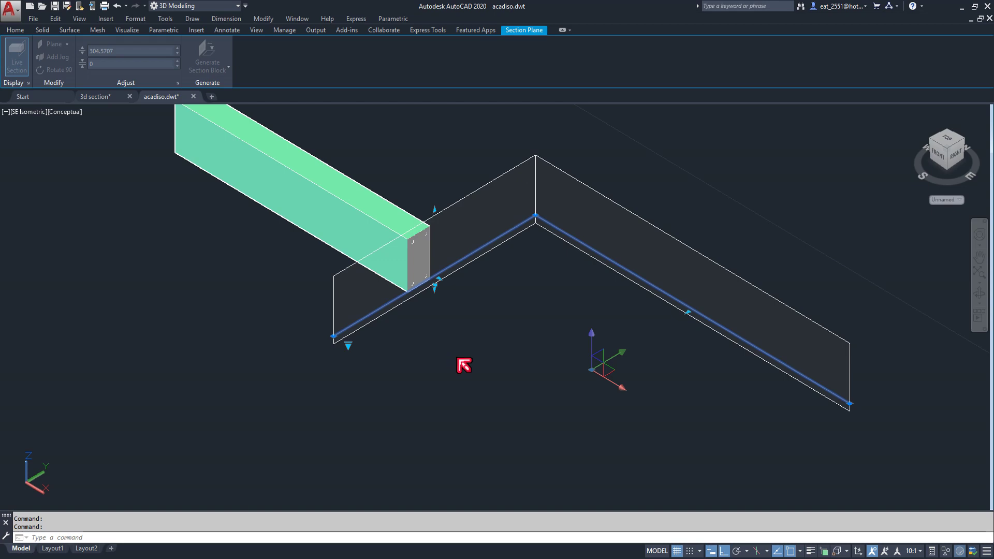
{"action": "key", "text": "Escape"}
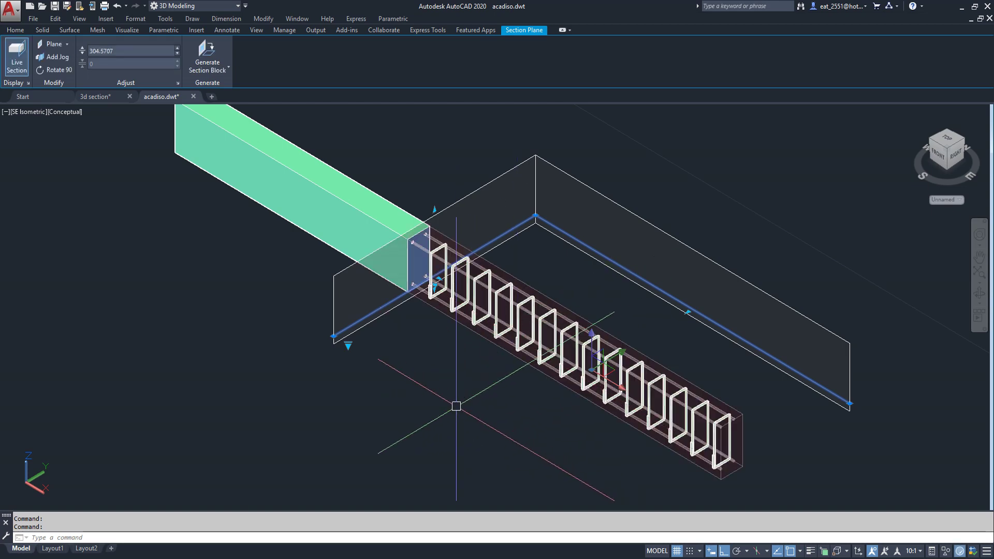
{"action": "scroll", "coordinate": [599, 282], "scroll_direction": "up", "scroll_amount": 5}
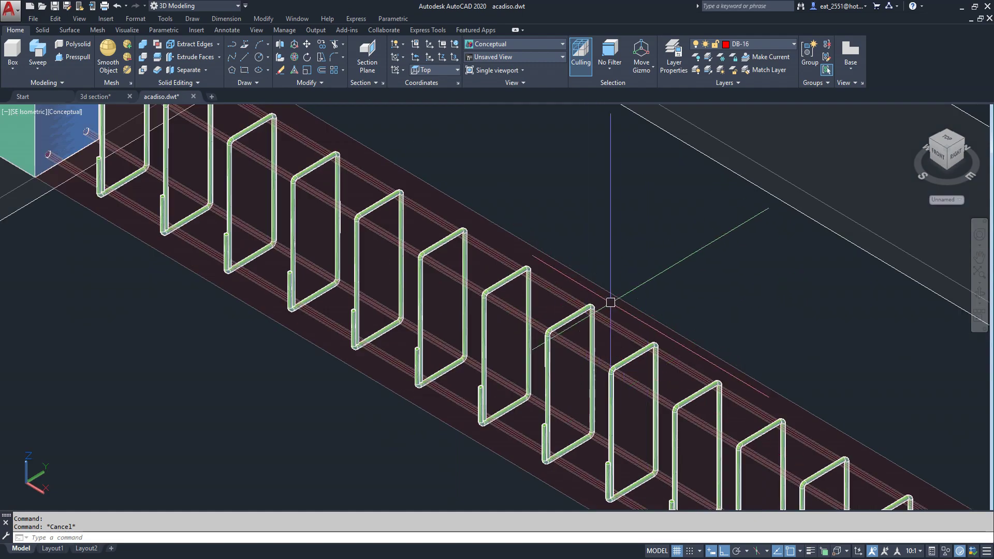
{"action": "scroll", "coordinate": [599, 282], "scroll_direction": "down", "scroll_amount": 4}
{"action": "scroll", "coordinate": [725, 362], "scroll_direction": "down", "scroll_amount": 2}
{"action": "scroll", "coordinate": [699, 377], "scroll_direction": "up", "scroll_amount": 7}
{"action": "scroll", "coordinate": [723, 360], "scroll_direction": "up", "scroll_amount": 3}
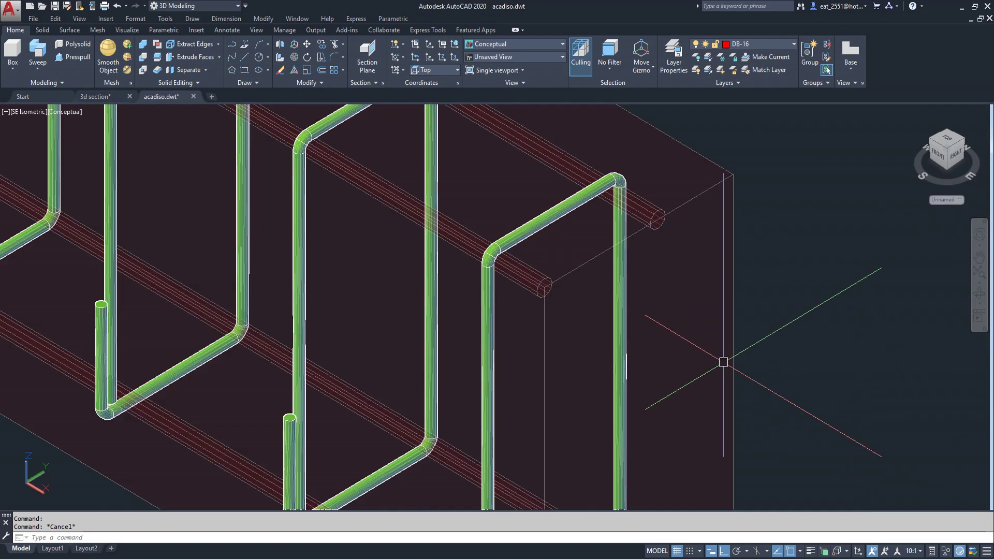
{"action": "scroll", "coordinate": [674, 334], "scroll_direction": "down", "scroll_amount": 3}
{"action": "scroll", "coordinate": [670, 331], "scroll_direction": "down", "scroll_amount": 2}
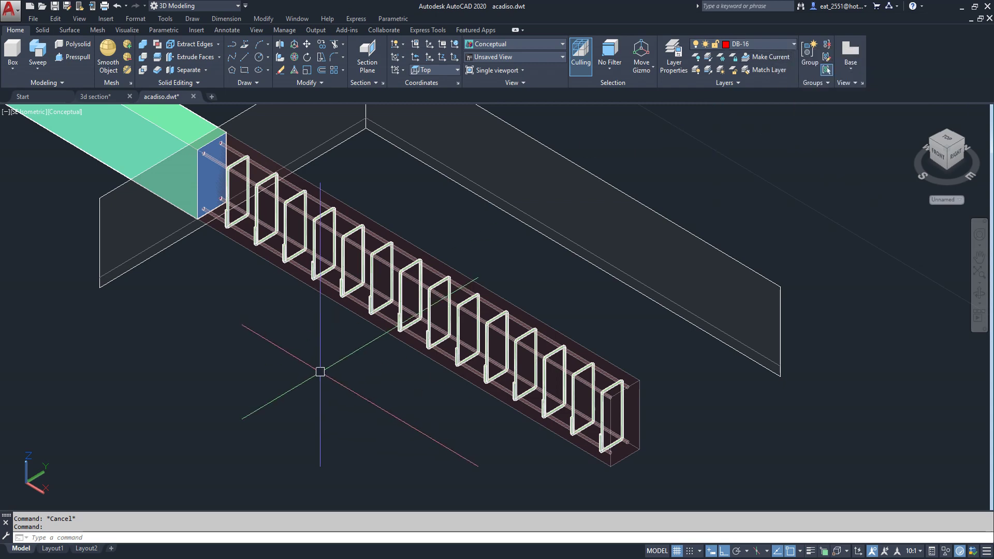
{"action": "left_click", "coordinate": [445, 263]}
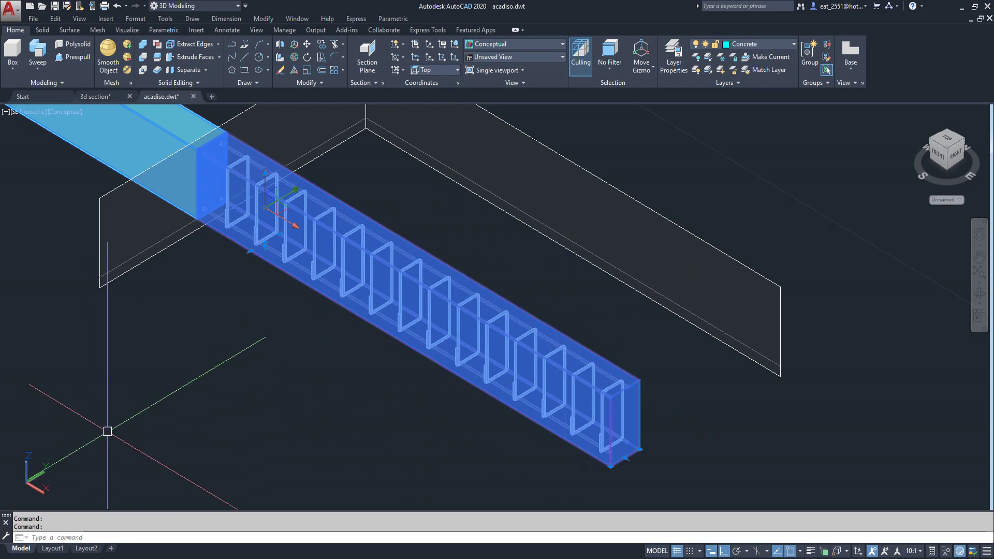
{"action": "key", "text": "Escape"}
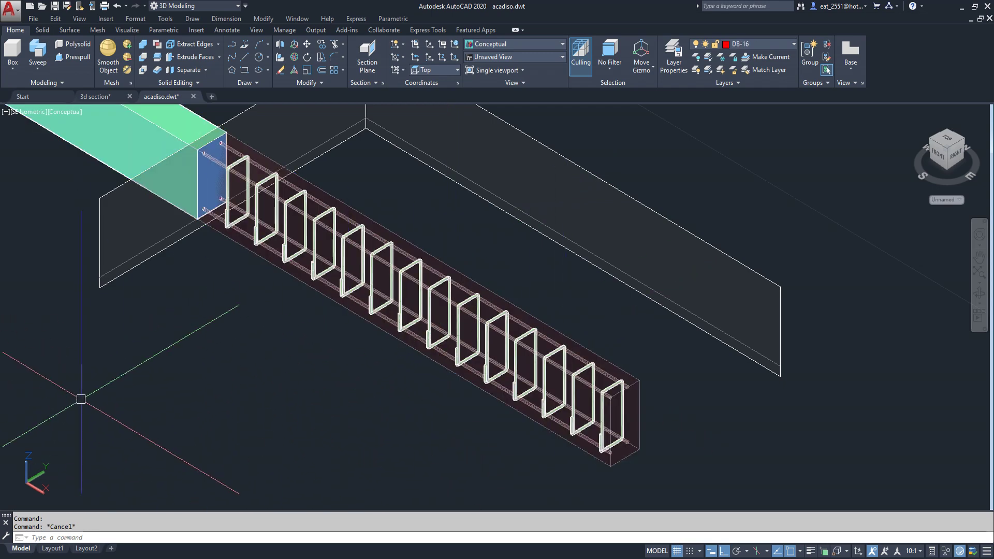
{"action": "middle_click_drag", "start_coordinate": [90, 384], "coordinate": [133, 409]}
{"action": "scroll", "coordinate": [317, 235], "scroll_direction": "up", "scroll_amount": 6}
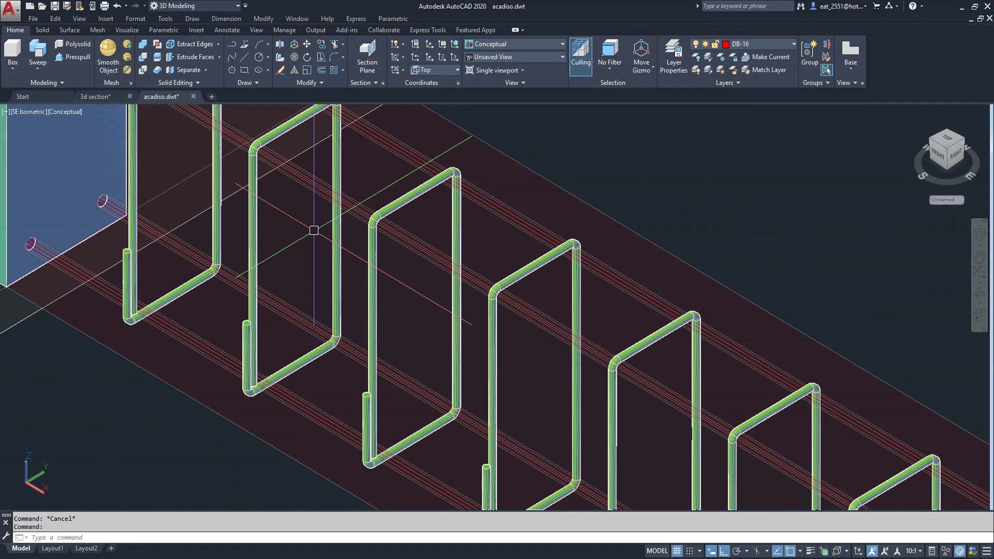
{"action": "scroll", "coordinate": [317, 235], "scroll_direction": "down", "scroll_amount": 4}
{"action": "scroll", "coordinate": [317, 236], "scroll_direction": "down", "scroll_amount": 2}
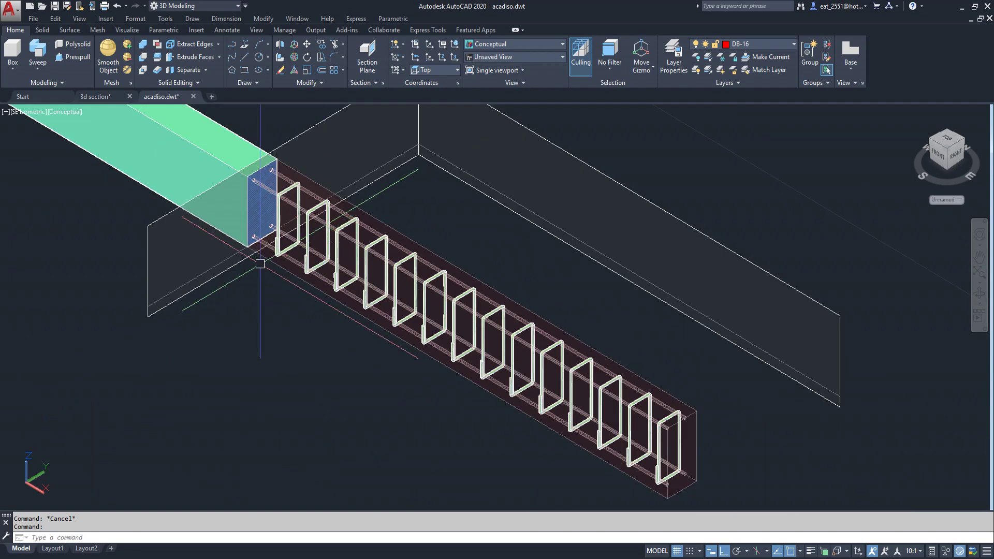
{"action": "scroll", "coordinate": [200, 377], "scroll_direction": "down", "scroll_amount": 1}
{"action": "scroll", "coordinate": [287, 314], "scroll_direction": "up", "scroll_amount": 3}
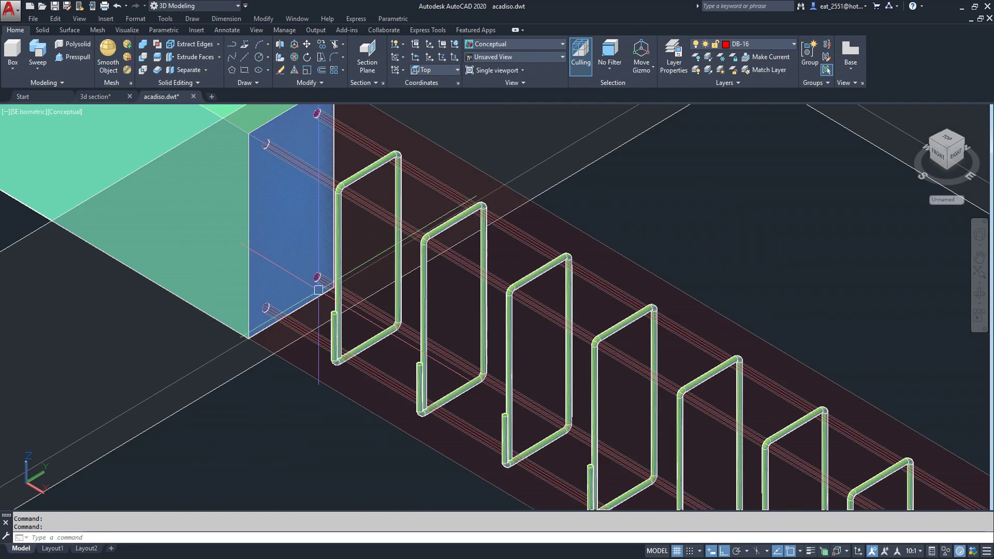
{"action": "scroll", "coordinate": [286, 314], "scroll_direction": "down", "scroll_amount": 1}
{"action": "scroll", "coordinate": [287, 314], "scroll_direction": "down", "scroll_amount": 1}
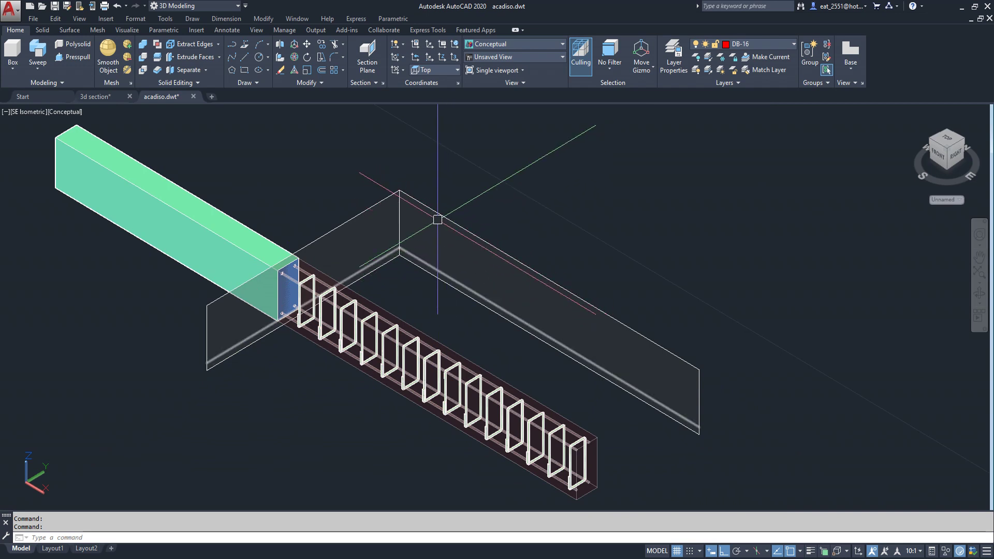
{"action": "left_click", "coordinate": [792, 44]}
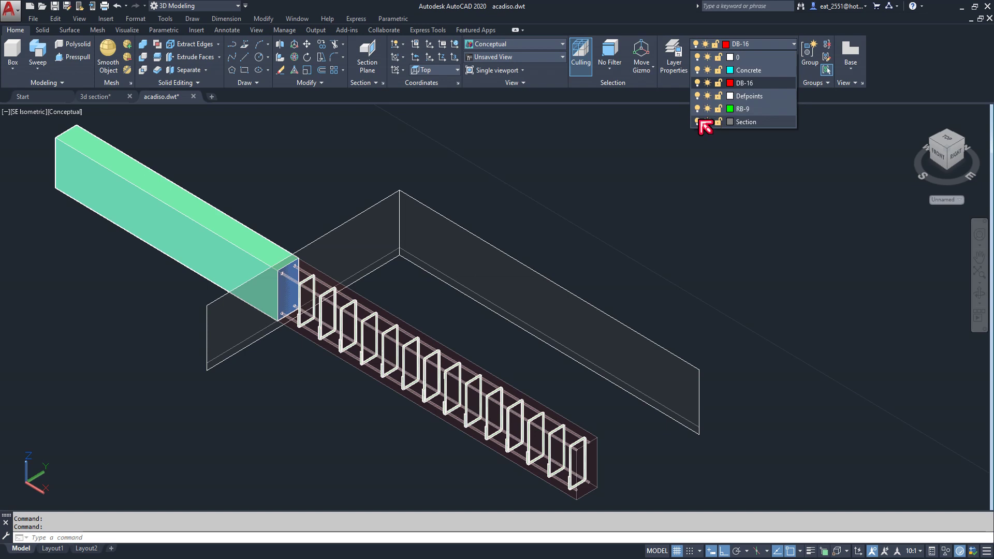
Turn off the Section layer so the section plane is hidden
{"action": "left_click", "coordinate": [698, 121]}
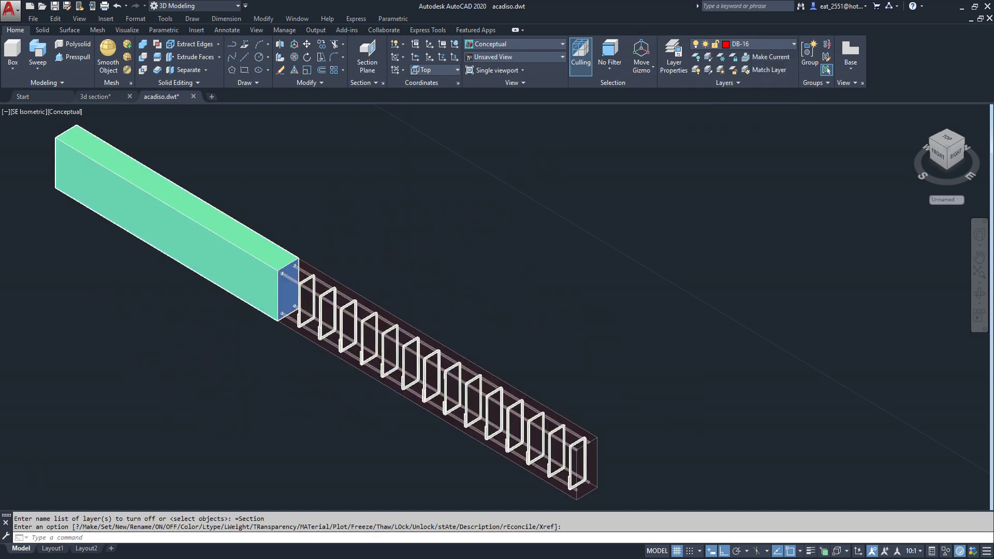
{"action": "scroll", "coordinate": [247, 339], "scroll_direction": "up", "scroll_amount": 3}
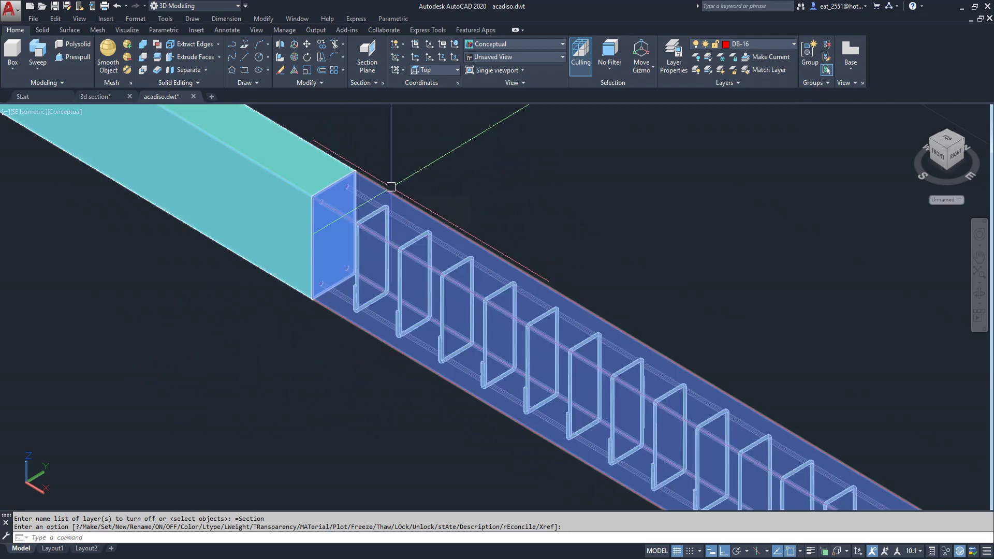
{"action": "mouse_move", "coordinate": [390, 187]}
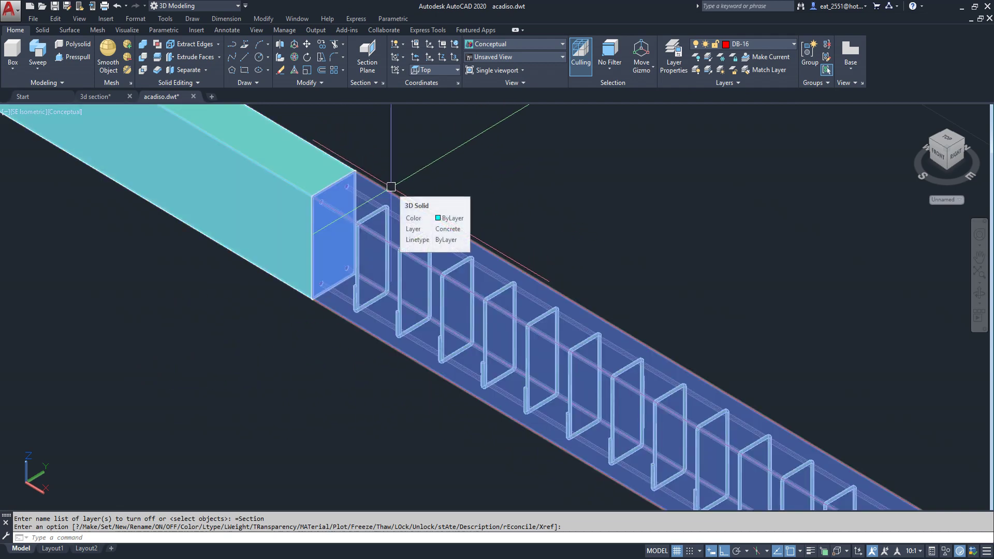
{"action": "scroll", "coordinate": [391, 186], "scroll_direction": "down", "scroll_amount": 3}
{"action": "middle_click_drag", "start_coordinate": [393, 217], "coordinate": [412, 291]}
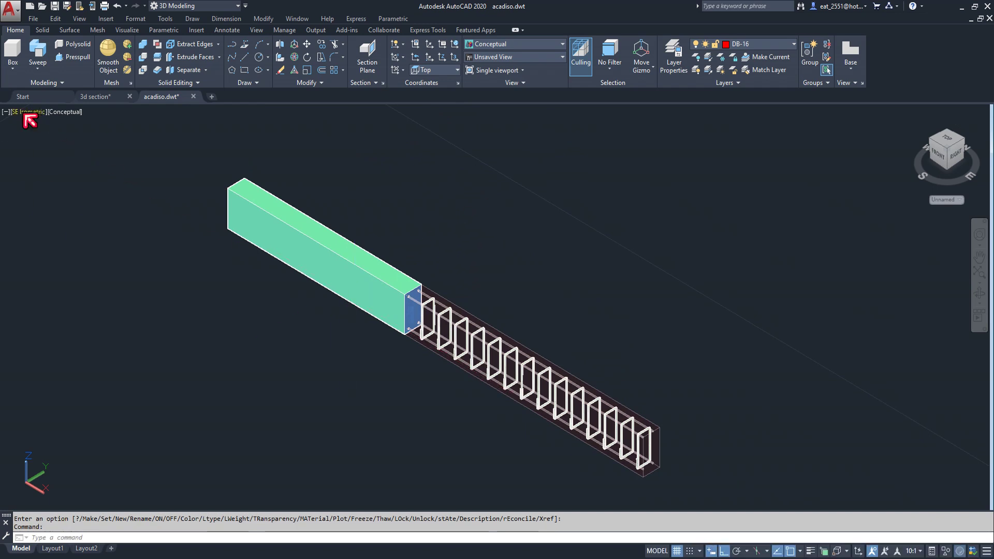
Switch the viewport to the Realistic visual style and recentre the beam
{"action": "left_click", "coordinate": [60, 115]}
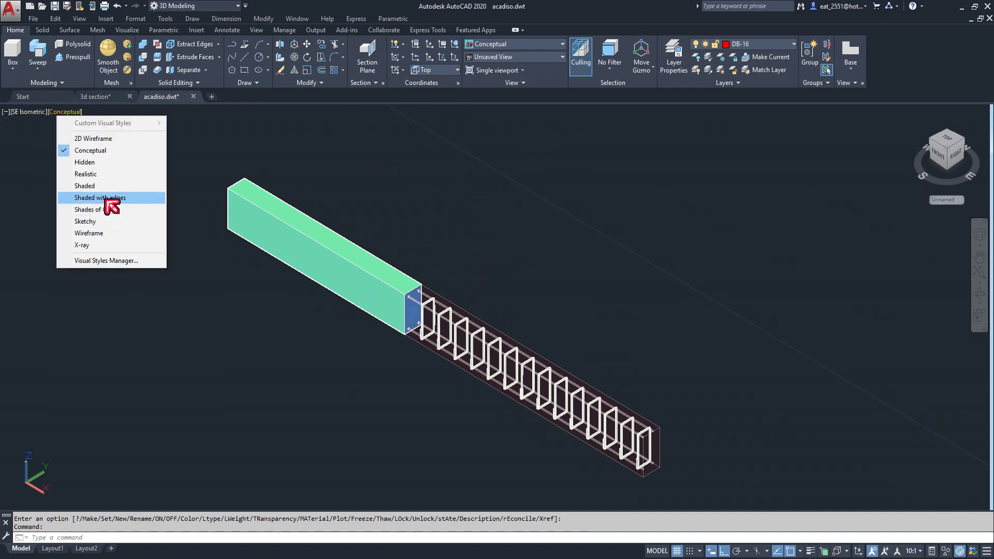
{"action": "left_click", "coordinate": [86, 173]}
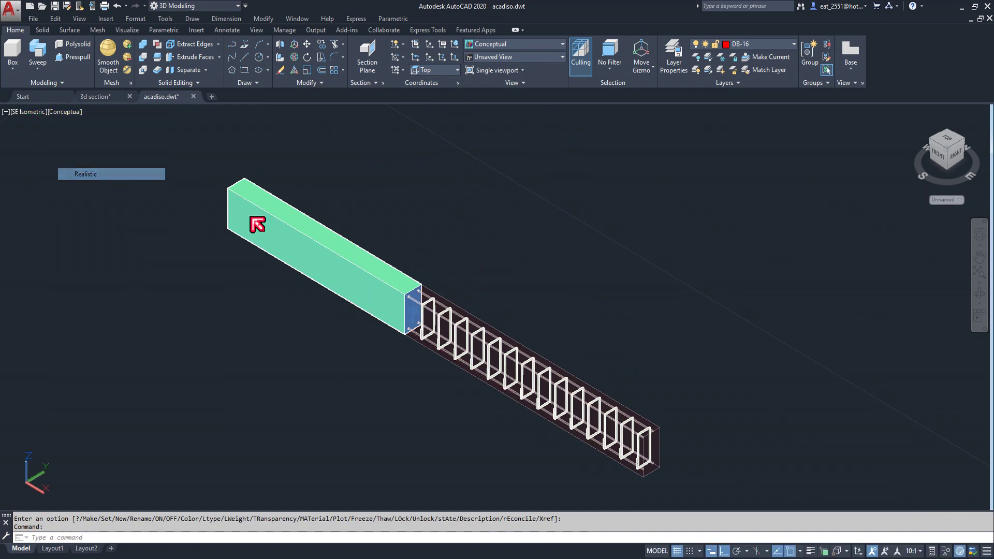
{"action": "scroll", "coordinate": [564, 402], "scroll_direction": "up", "scroll_amount": 5}
{"action": "scroll", "coordinate": [565, 402], "scroll_direction": "down", "scroll_amount": 2}
{"action": "scroll", "coordinate": [426, 282], "scroll_direction": "down", "scroll_amount": 3}
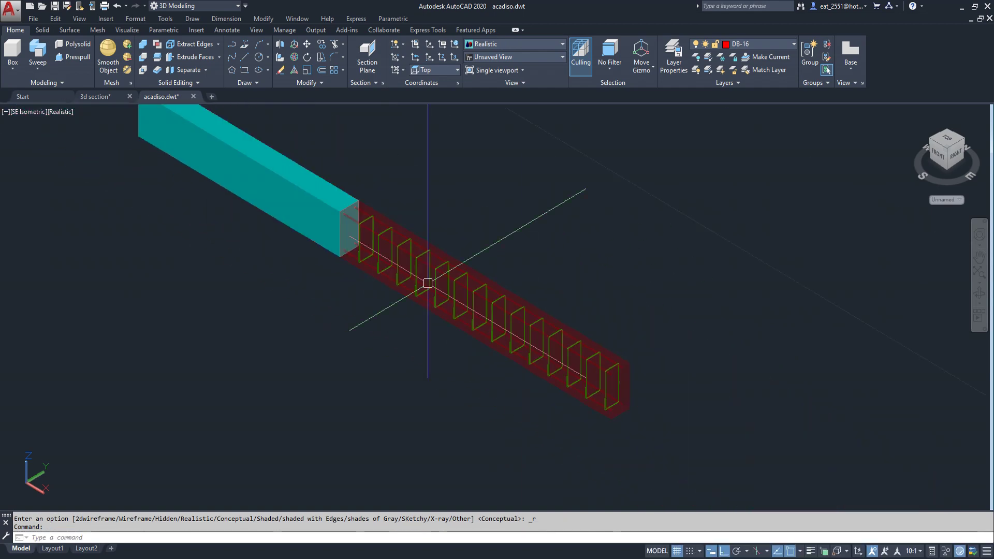
{"action": "scroll", "coordinate": [354, 242], "scroll_direction": "up", "scroll_amount": 5}
{"action": "scroll", "coordinate": [354, 241], "scroll_direction": "down", "scroll_amount": 3}
{"action": "scroll", "coordinate": [322, 263], "scroll_direction": "down", "scroll_amount": 3}
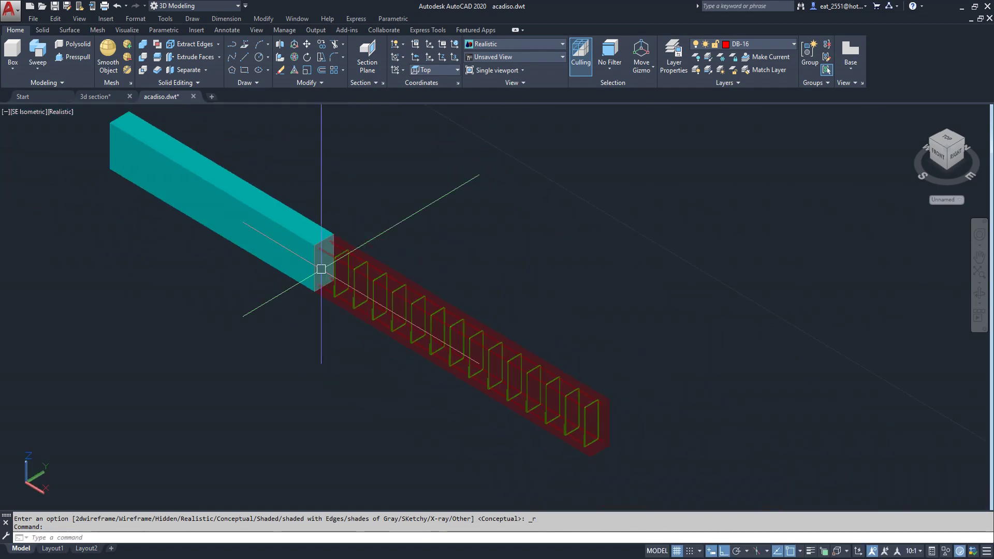
{"action": "middle_click_drag", "start_coordinate": [244, 238], "coordinate": [278, 261]}
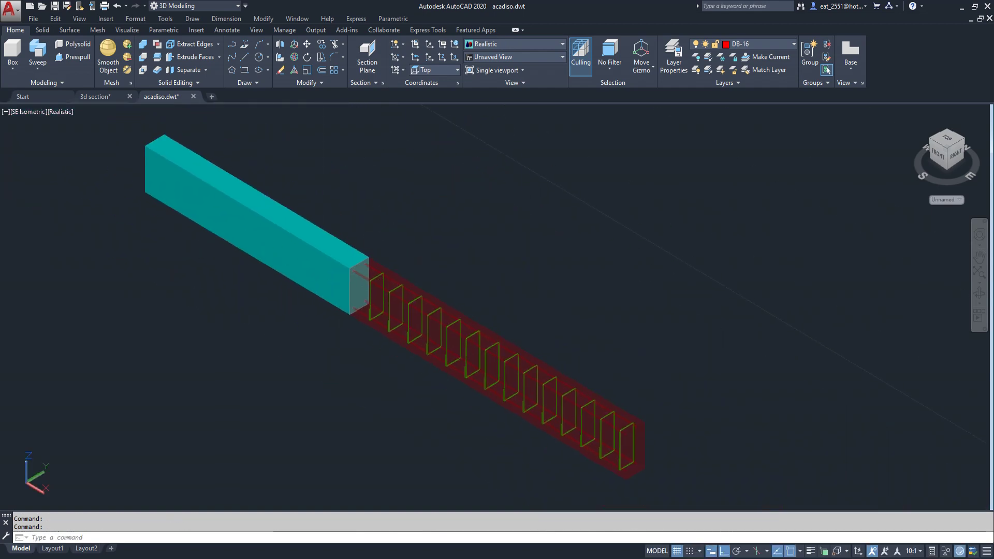
{"action": "middle_click_drag", "start_coordinate": [341, 304], "coordinate": [366, 321]}
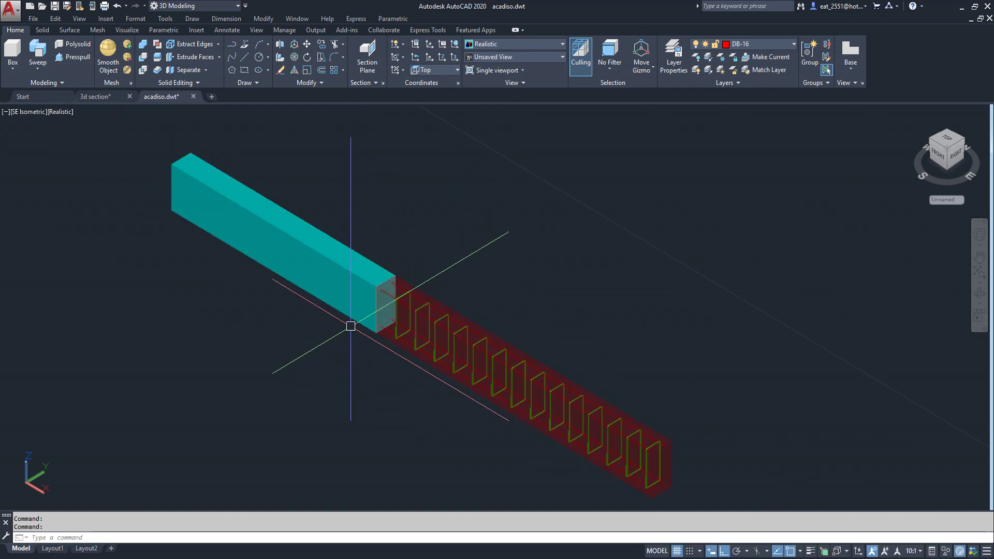
{"action": "left_click", "coordinate": [127, 30]}
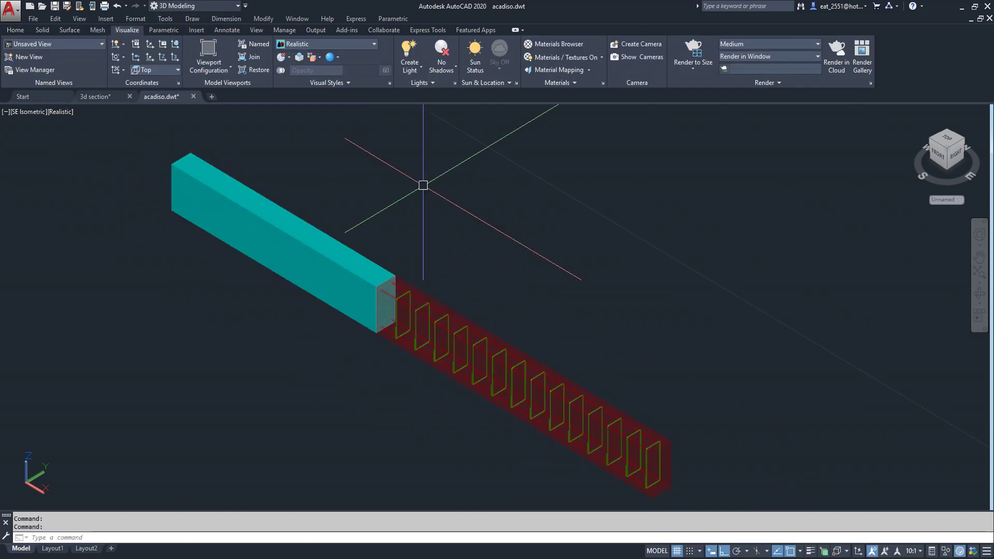
Open the Materials Browser and browse the Autodesk Library category list
{"action": "left_click", "coordinate": [559, 44]}
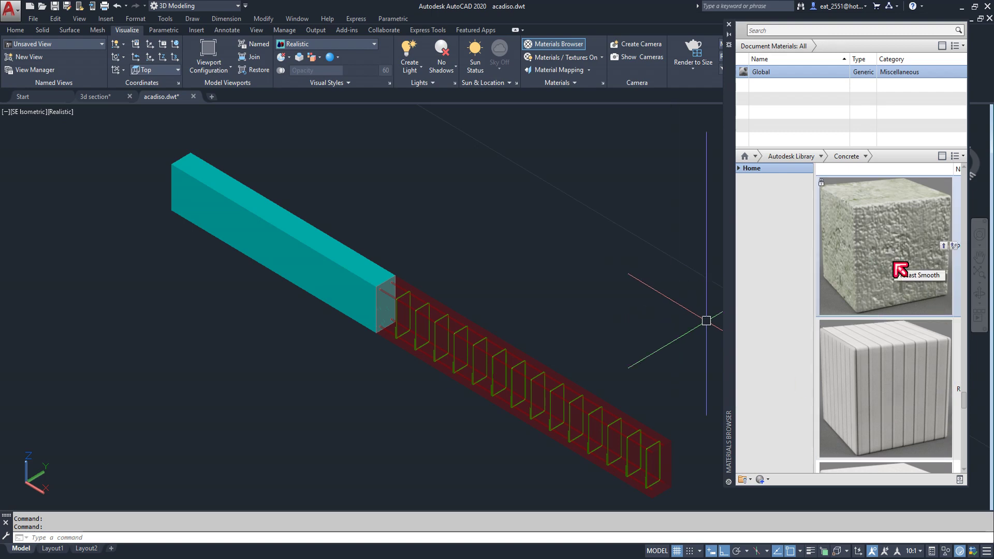
{"action": "scroll", "coordinate": [901, 269], "scroll_direction": "down", "scroll_amount": 3}
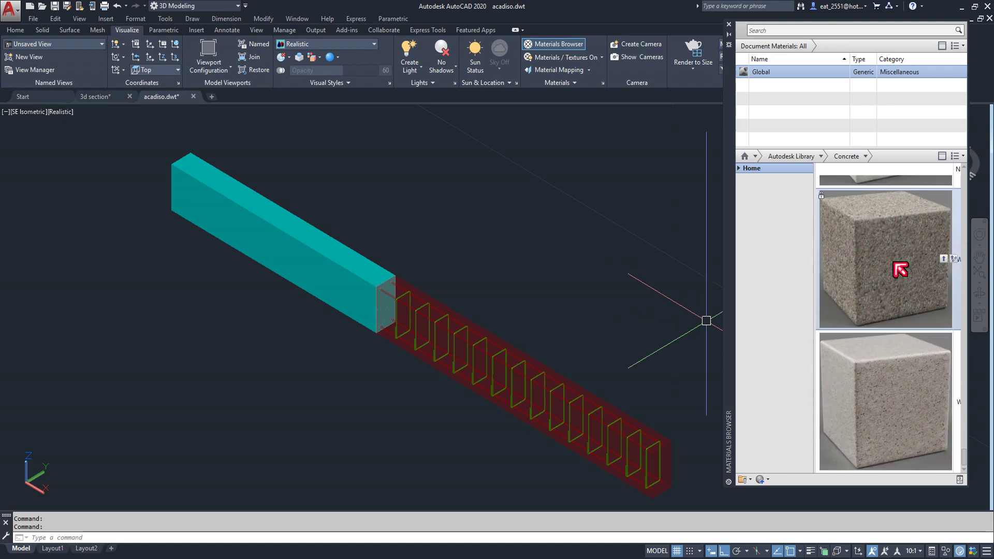
{"action": "scroll", "coordinate": [901, 269], "scroll_direction": "up", "scroll_amount": 3}
{"action": "scroll", "coordinate": [901, 270], "scroll_direction": "up", "scroll_amount": 3}
{"action": "scroll", "coordinate": [900, 285], "scroll_direction": "down", "scroll_amount": 3}
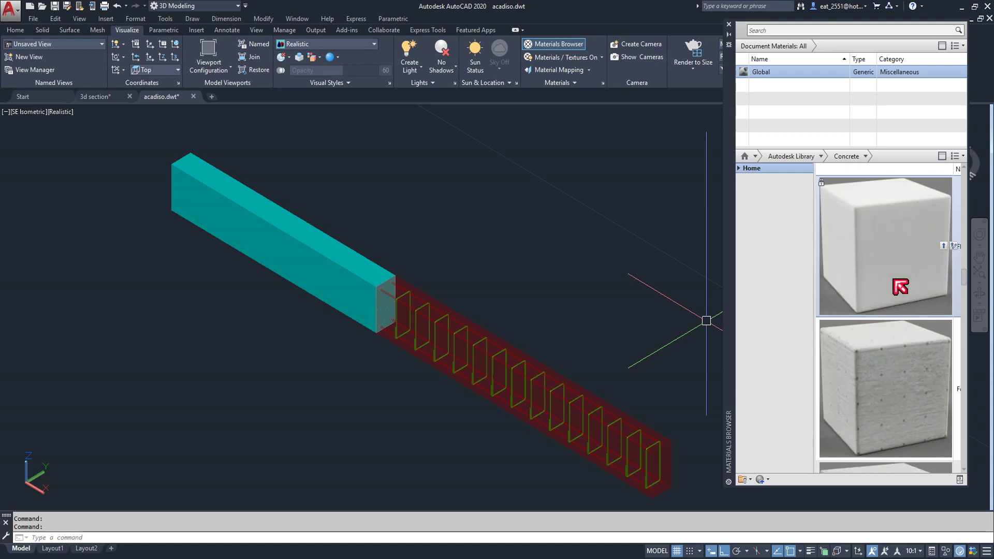
{"action": "left_click", "coordinate": [822, 156]}
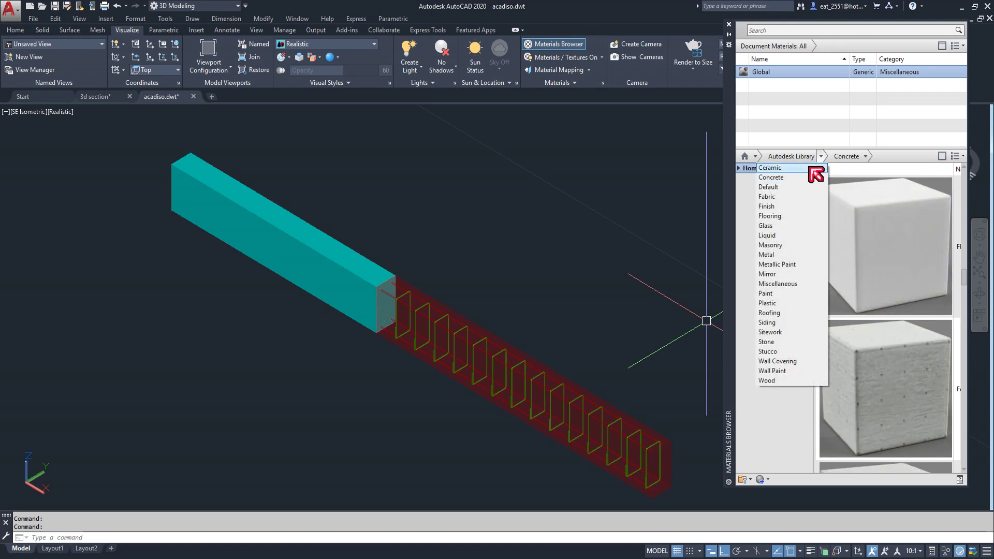
{"action": "left_click", "coordinate": [823, 156]}
{"action": "scroll", "coordinate": [908, 322], "scroll_direction": "up", "scroll_amount": 5}
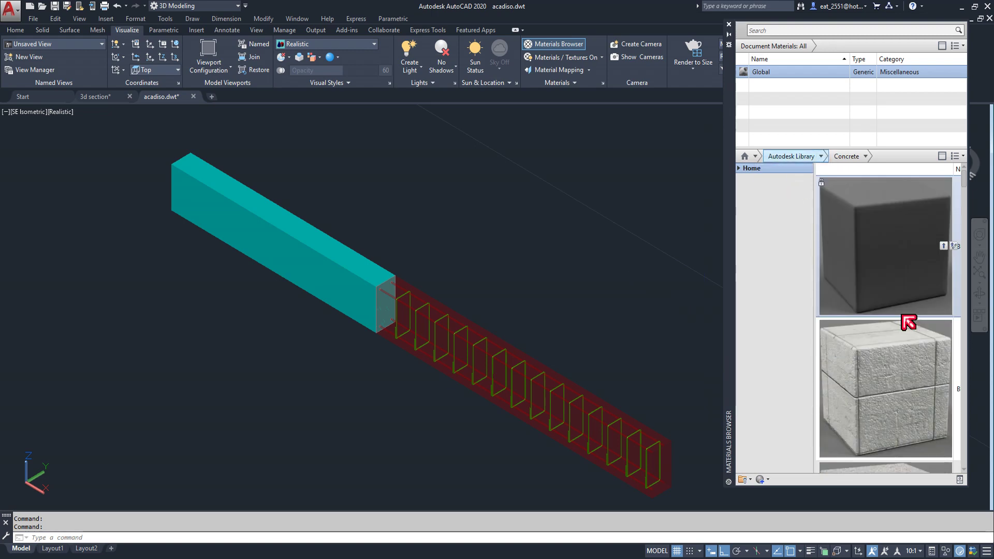
{"action": "scroll", "coordinate": [909, 322], "scroll_direction": "down", "scroll_amount": 2}
{"action": "scroll", "coordinate": [909, 322], "scroll_direction": "down", "scroll_amount": 2}
{"action": "scroll", "coordinate": [908, 322], "scroll_direction": "down", "scroll_amount": 1}
{"action": "scroll", "coordinate": [909, 322], "scroll_direction": "down", "scroll_amount": 2}
{"action": "scroll", "coordinate": [904, 320], "scroll_direction": "up", "scroll_amount": 2}
{"action": "scroll", "coordinate": [905, 320], "scroll_direction": "up", "scroll_amount": 2}
{"action": "scroll", "coordinate": [904, 320], "scroll_direction": "up", "scroll_amount": 2}
Set the library category to Concrete and scroll through the concrete swatches
{"action": "left_click", "coordinate": [826, 156]}
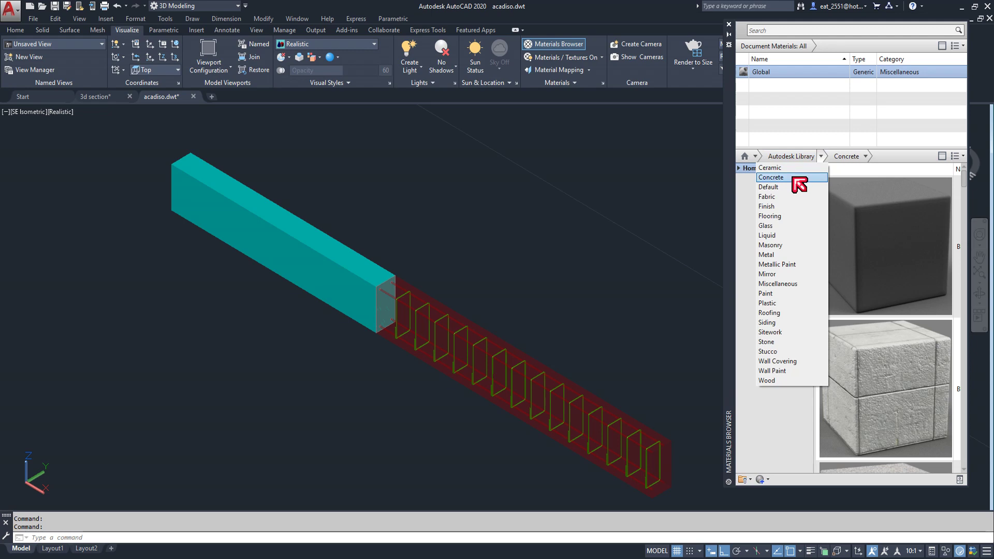
{"action": "left_click", "coordinate": [831, 180]}
{"action": "scroll", "coordinate": [898, 322], "scroll_direction": "down", "scroll_amount": 3}
{"action": "scroll", "coordinate": [898, 322], "scroll_direction": "down", "scroll_amount": 3}
{"action": "scroll", "coordinate": [899, 322], "scroll_direction": "up", "scroll_amount": 1}
{"action": "scroll", "coordinate": [898, 322], "scroll_direction": "up", "scroll_amount": 2}
{"action": "scroll", "coordinate": [898, 322], "scroll_direction": "down", "scroll_amount": 1}
{"action": "scroll", "coordinate": [898, 322], "scroll_direction": "up", "scroll_amount": 1}
{"action": "scroll", "coordinate": [898, 322], "scroll_direction": "up", "scroll_amount": 1}
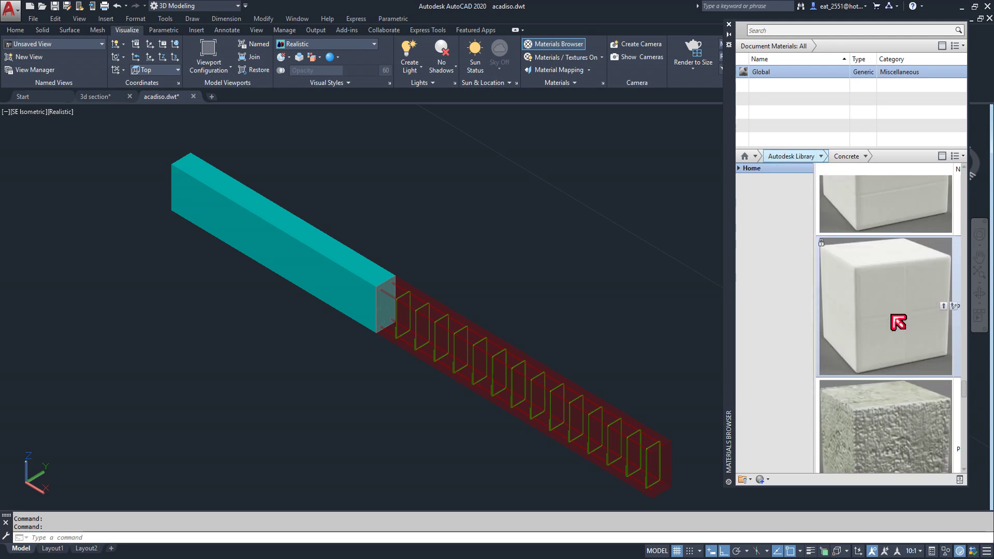
{"action": "scroll", "coordinate": [898, 322], "scroll_direction": "up", "scroll_amount": 1}
{"action": "scroll", "coordinate": [898, 322], "scroll_direction": "down", "scroll_amount": 1}
{"action": "scroll", "coordinate": [898, 322], "scroll_direction": "up", "scroll_amount": 2}
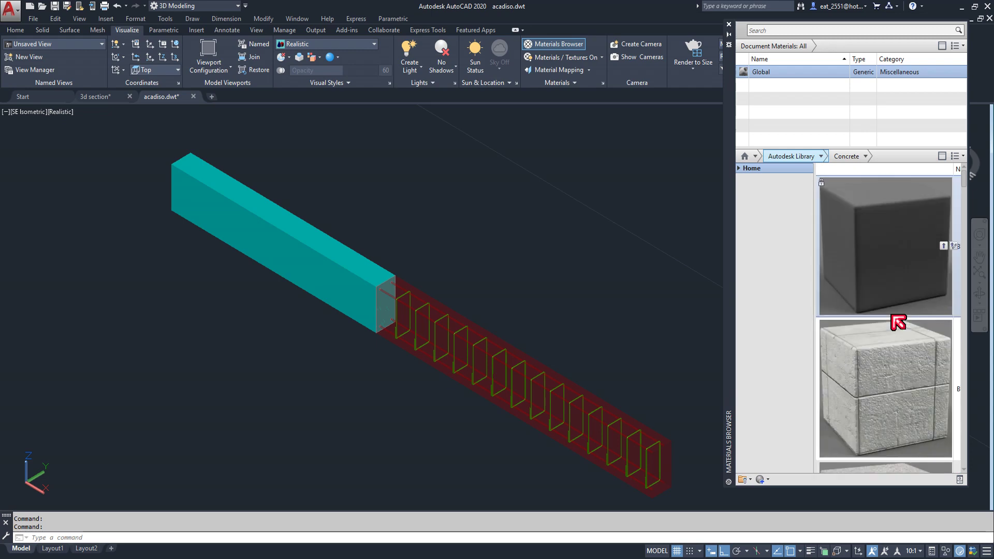
{"action": "scroll", "coordinate": [898, 322], "scroll_direction": "down", "scroll_amount": 2}
{"action": "scroll", "coordinate": [898, 322], "scroll_direction": "up", "scroll_amount": 2}
Apply Flat - Gray 1 concrete to the window-selected beam and open it in the Materials Editor
{"action": "left_click_drag", "start_coordinate": [965, 184], "coordinate": [966, 257]}
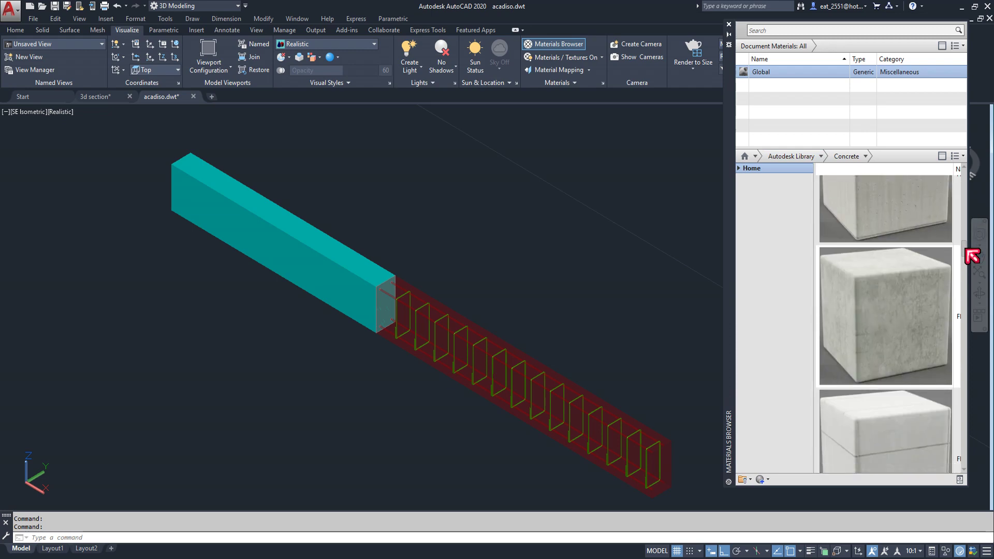
{"action": "left_click", "coordinate": [950, 322]}
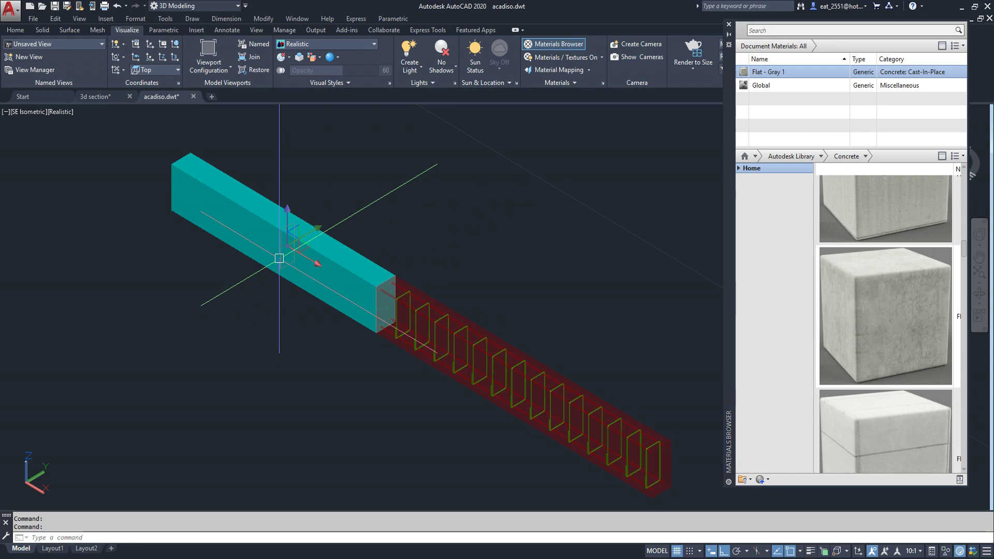
{"action": "left_click", "coordinate": [286, 304]}
{"action": "left_click", "coordinate": [227, 193]}
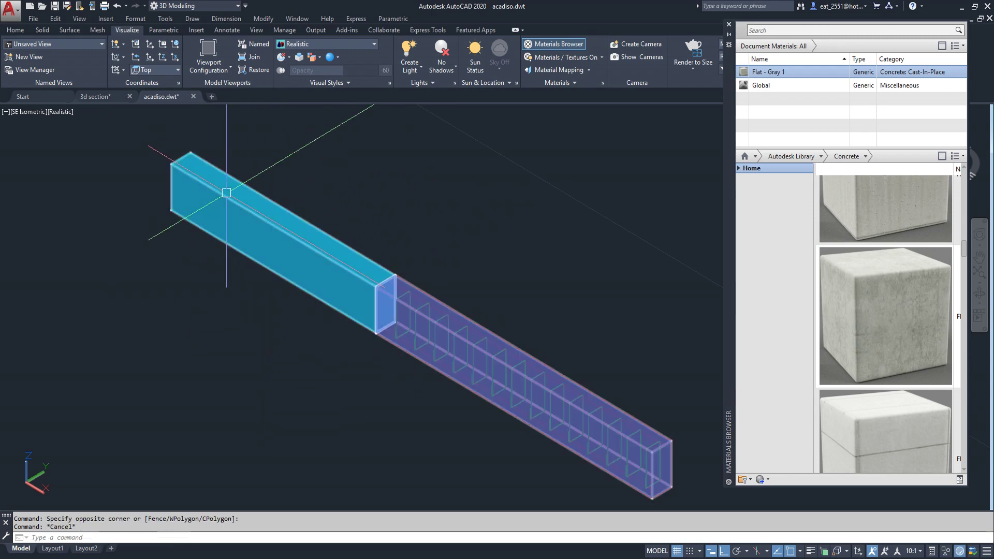
{"action": "left_click_drag", "start_coordinate": [748, 79], "coordinate": [295, 287]}
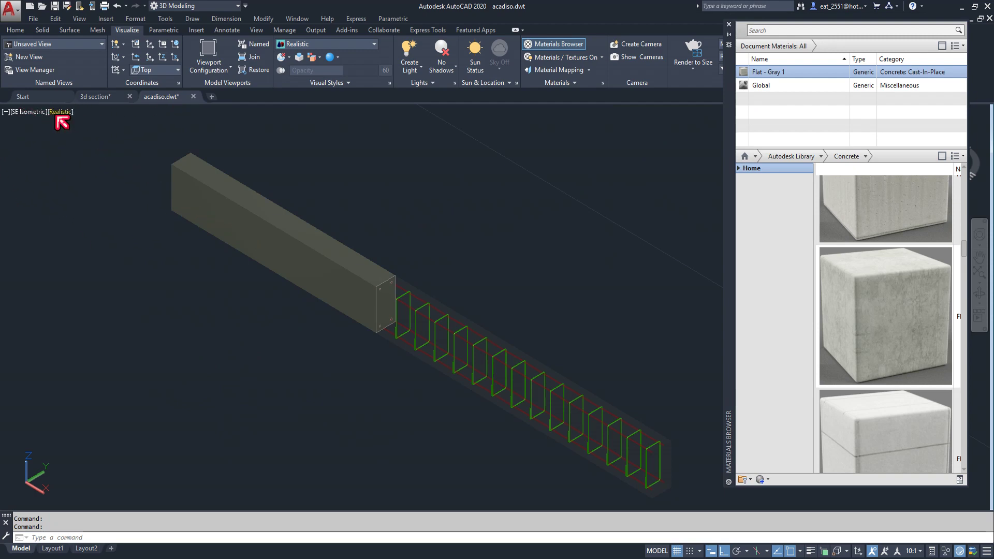
{"action": "left_click", "coordinate": [961, 73]}
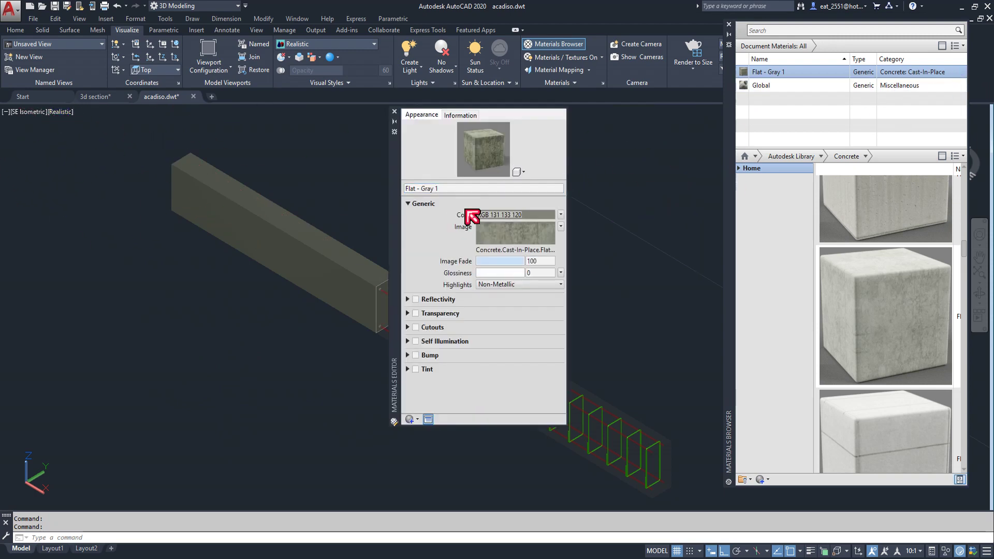
Set the concrete image texture's sample width to 0.25 (0.1818 height) and close both editors
{"action": "left_click", "coordinate": [523, 235]}
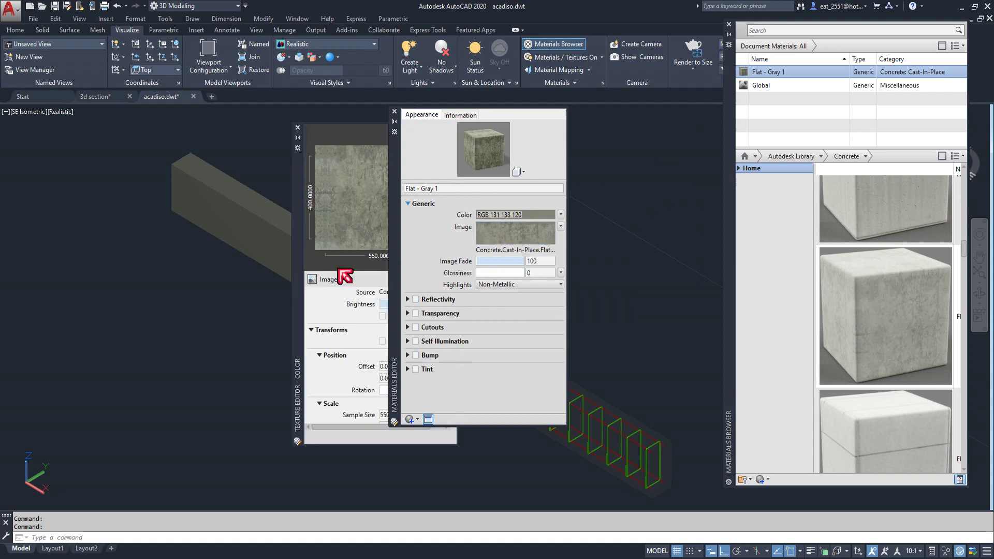
{"action": "left_click", "coordinate": [348, 139]}
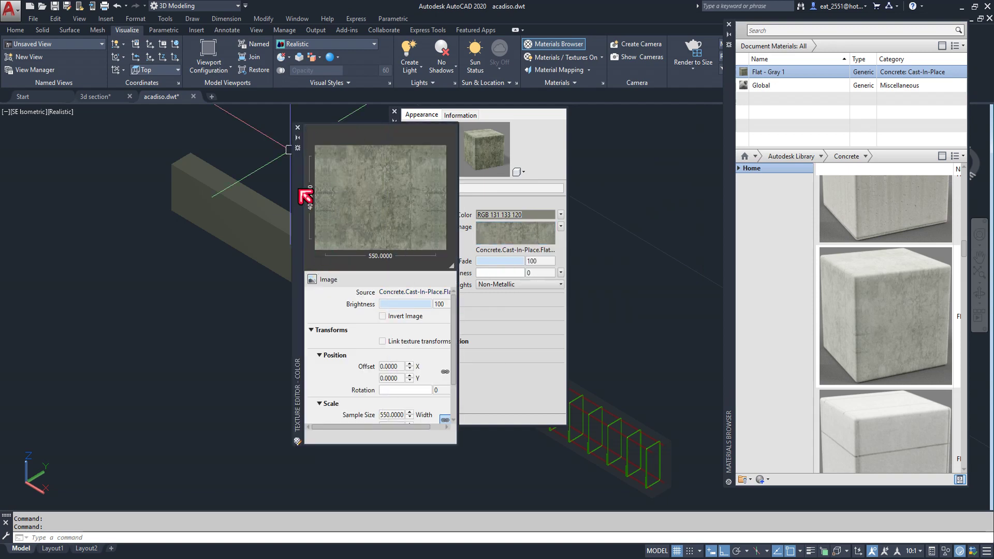
{"action": "left_click_drag", "start_coordinate": [453, 349], "coordinate": [457, 388]}
{"action": "type", "text": "0.2500"}
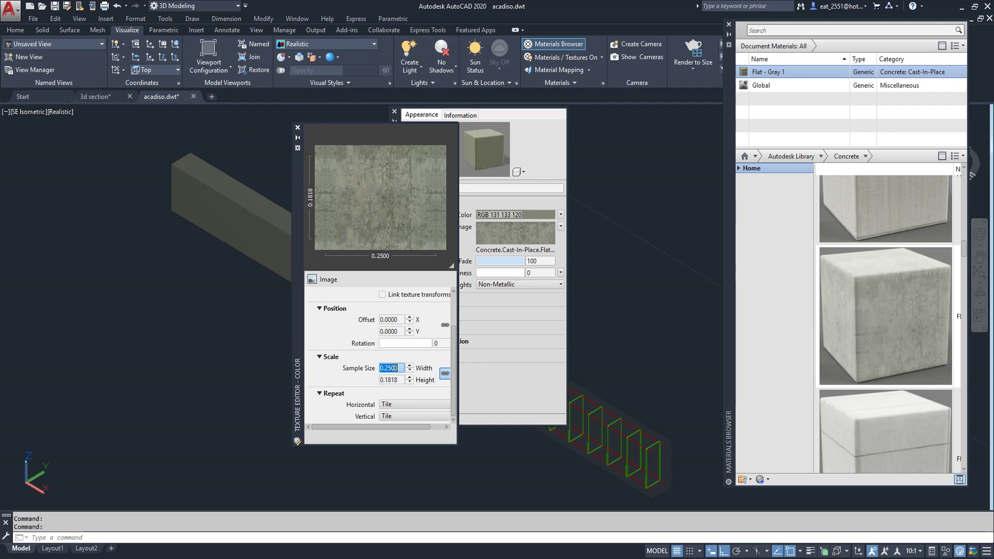
{"action": "key", "text": "Return"}
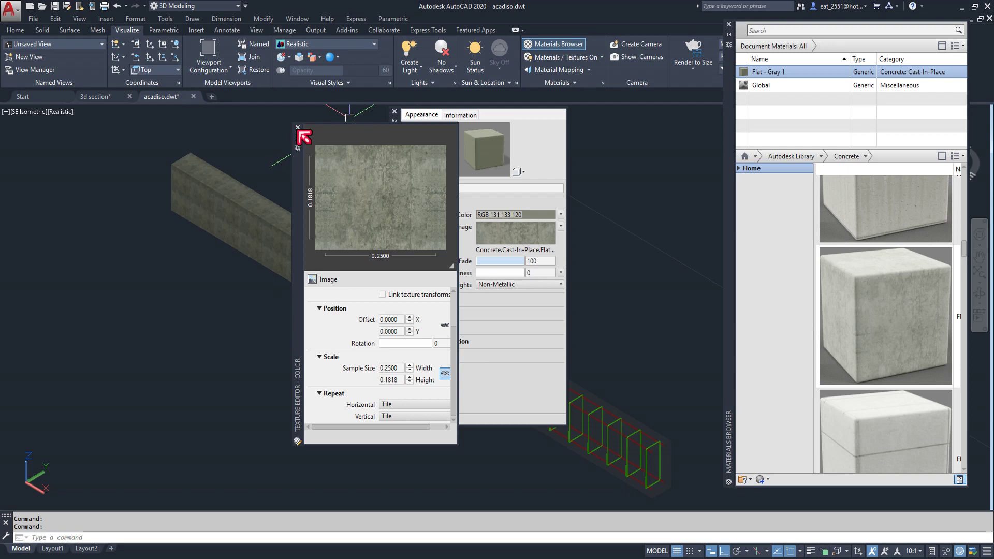
{"action": "left_click", "coordinate": [297, 127]}
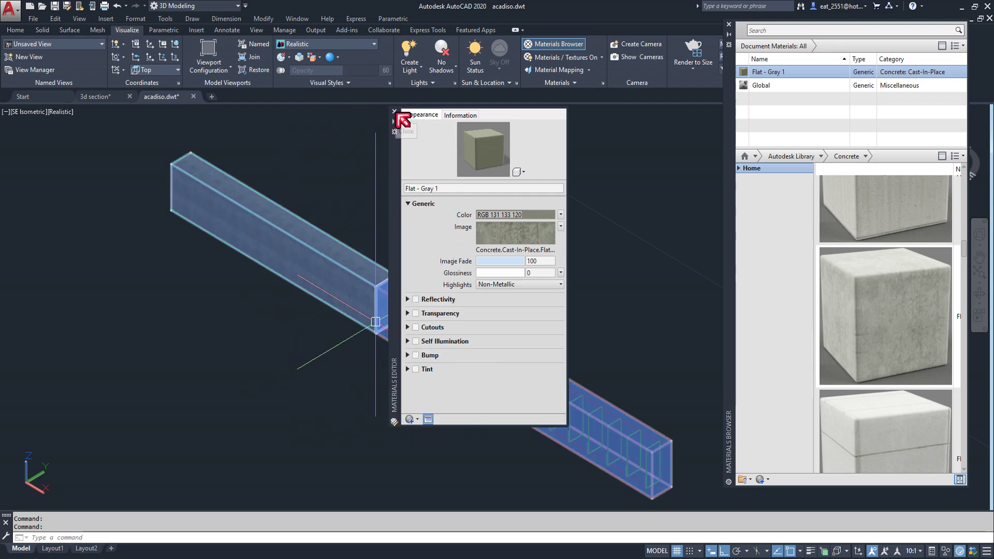
{"action": "left_click", "coordinate": [398, 115]}
{"action": "scroll", "coordinate": [484, 274], "scroll_direction": "up", "scroll_amount": 4}
{"action": "middle_click_drag", "start_coordinate": [283, 259], "coordinate": [371, 225]}
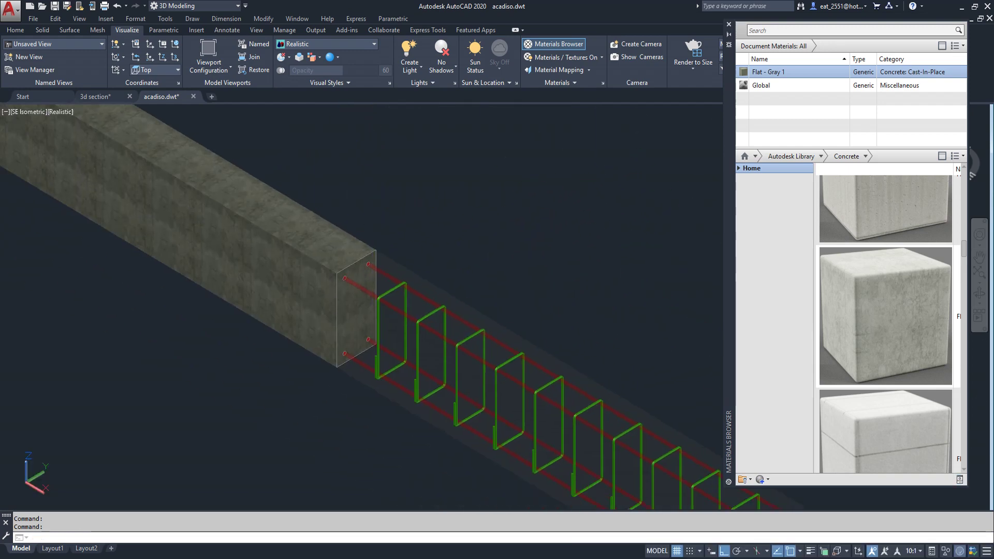
Close the Materials Browser and orbit the beam to a diagonal isometric view
{"action": "key", "text": "Escape"}
{"action": "scroll", "coordinate": [302, 295], "scroll_direction": "down", "scroll_amount": 3}
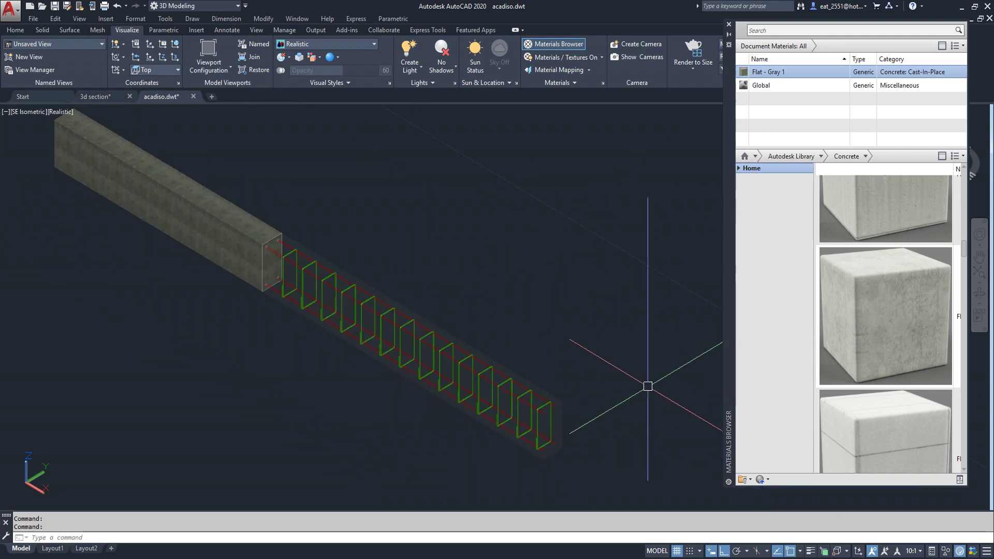
{"action": "left_click", "coordinate": [728, 24]}
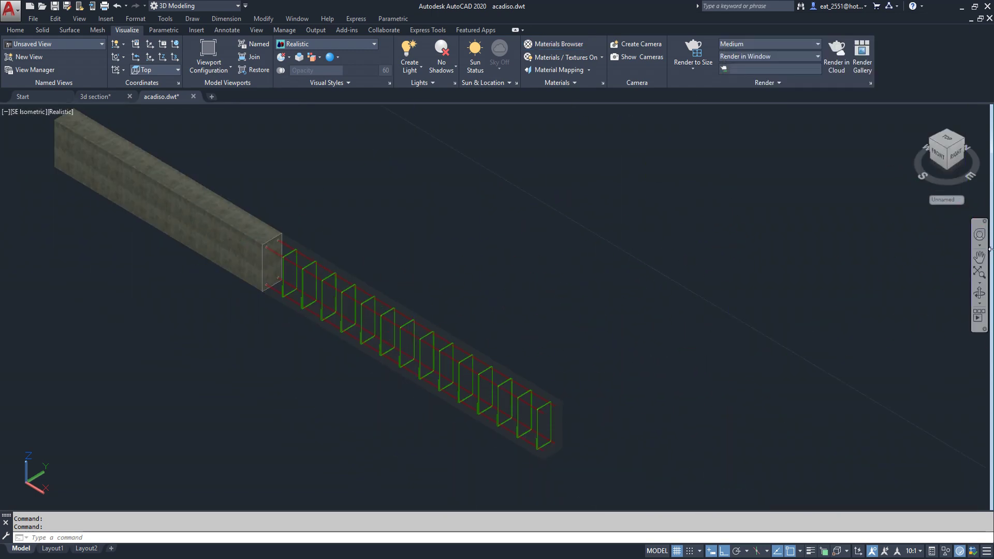
{"action": "left_click", "coordinate": [980, 275]}
{"action": "left_click", "coordinate": [557, 409]}
{"action": "left_click", "coordinate": [526, 403]}
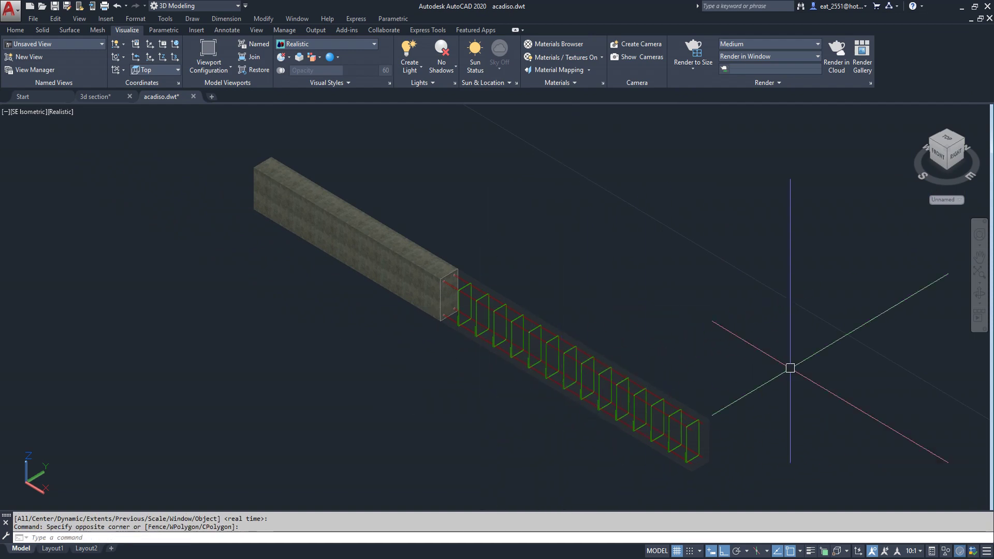
{"action": "left_click", "coordinate": [979, 293]}
{"action": "mouse_move", "coordinate": [570, 323]}
{"action": "left_mouse_down"}
{"action": "mouse_move", "coordinate": [463, 349]}
{"action": "mouse_move", "coordinate": [579, 401]}
{"action": "mouse_move", "coordinate": [692, 393]}
{"action": "mouse_move", "coordinate": [585, 384]}
{"action": "mouse_move", "coordinate": [586, 408]}
{"action": "mouse_move", "coordinate": [610, 406]}
{"action": "left_mouse_up"}
{"action": "scroll", "coordinate": [603, 317], "scroll_direction": "up", "scroll_amount": 2}
{"action": "scroll", "coordinate": [325, 334], "scroll_direction": "up", "scroll_amount": 4}
{"action": "right_click", "coordinate": [491, 162]}
{"action": "left_click", "coordinate": [515, 176]}
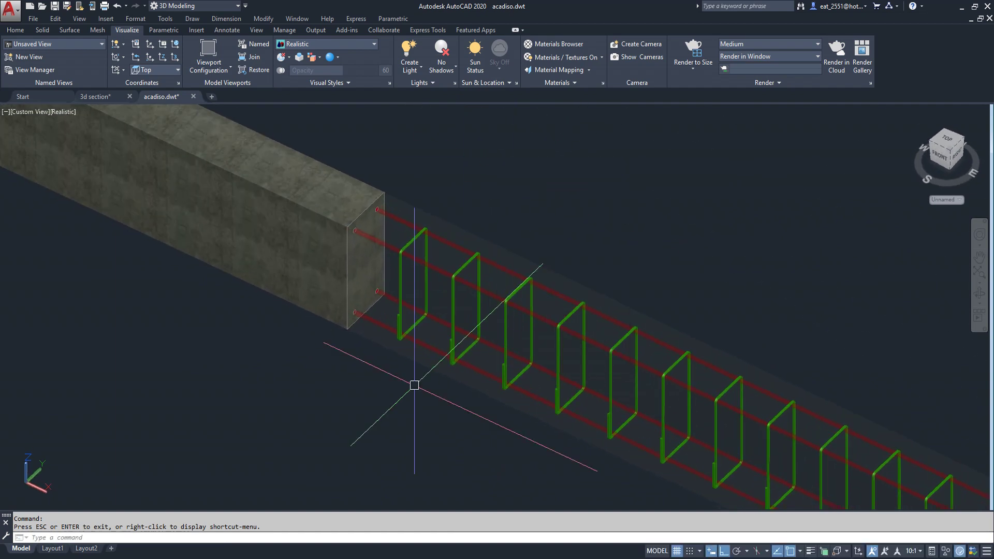
{"action": "scroll", "coordinate": [414, 386], "scroll_direction": "down", "scroll_amount": 5}
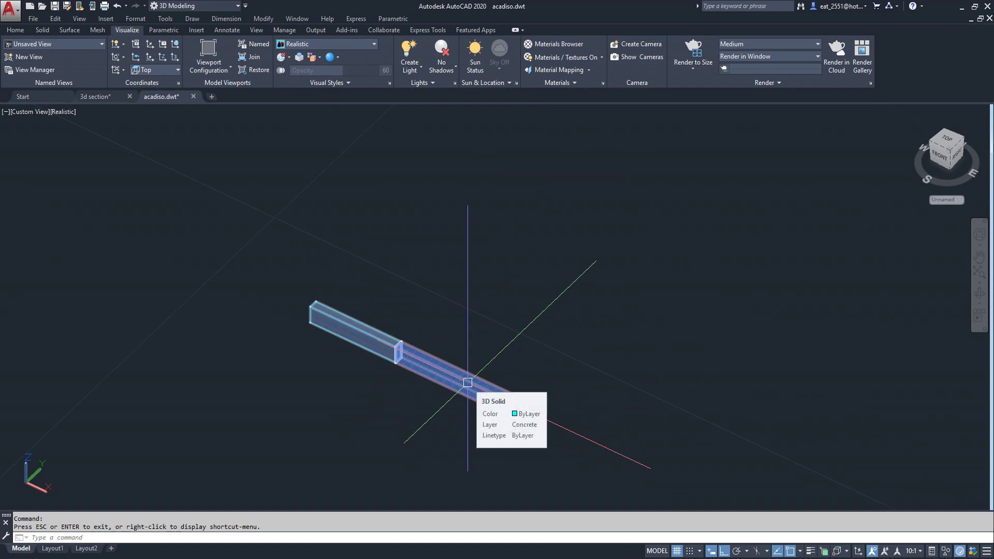
Turn off the grid and switch to the Home tab's modelling and layer tools
{"action": "left_click", "coordinate": [676, 553]}
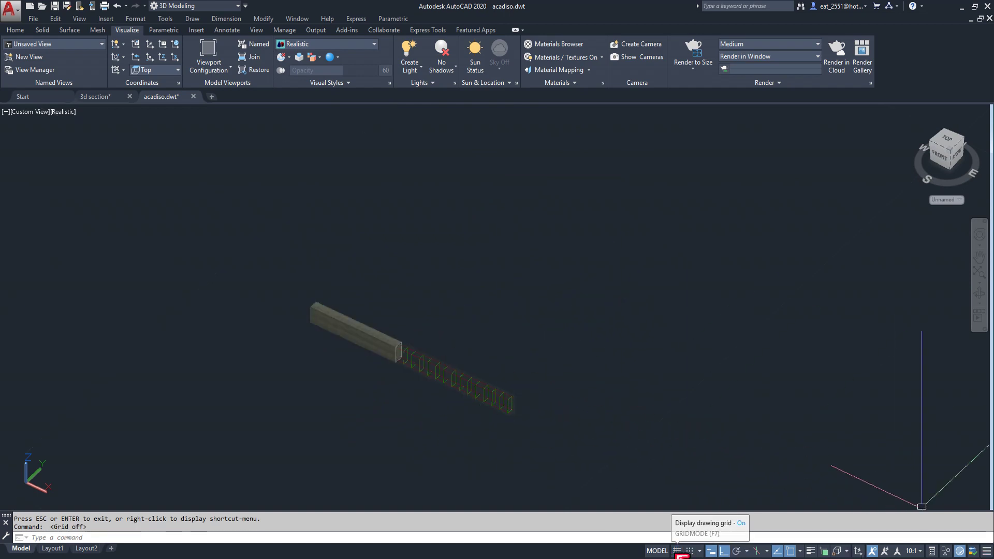
{"action": "left_click", "coordinate": [15, 30]}
{"action": "scroll", "coordinate": [456, 464], "scroll_direction": "up", "scroll_amount": 5}
{"action": "mouse_move", "coordinate": [343, 360]}
{"action": "middle_mouse_down"}
{"action": "mouse_move", "coordinate": [527, 361]}
{"action": "mouse_move", "coordinate": [457, 362]}
{"action": "middle_mouse_up"}
{"action": "scroll", "coordinate": [466, 373], "scroll_direction": "down", "scroll_amount": 4}
{"action": "scroll", "coordinate": [488, 389], "scroll_direction": "up", "scroll_amount": 1}
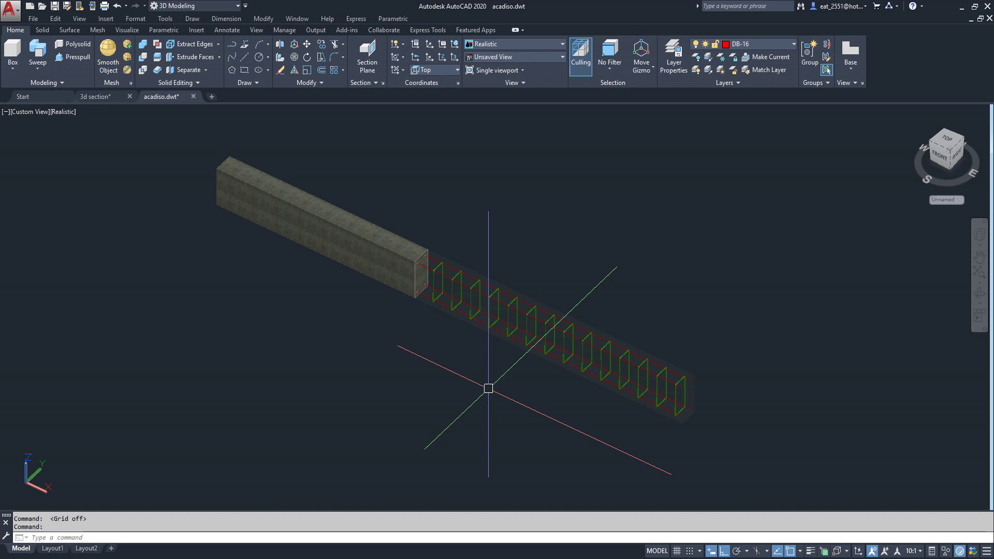
{"action": "left_click", "coordinate": [371, 66]}
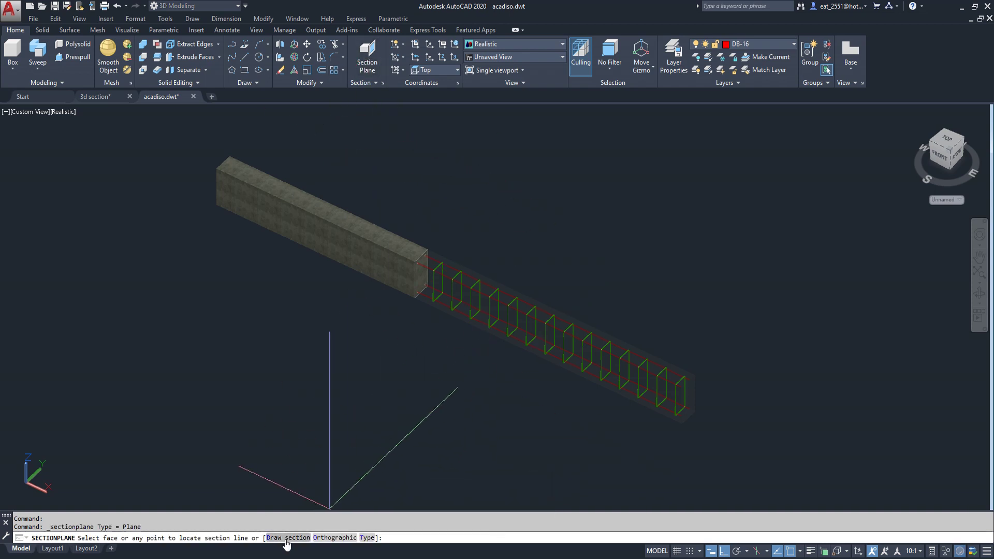
{"action": "key", "text": "Escape"}
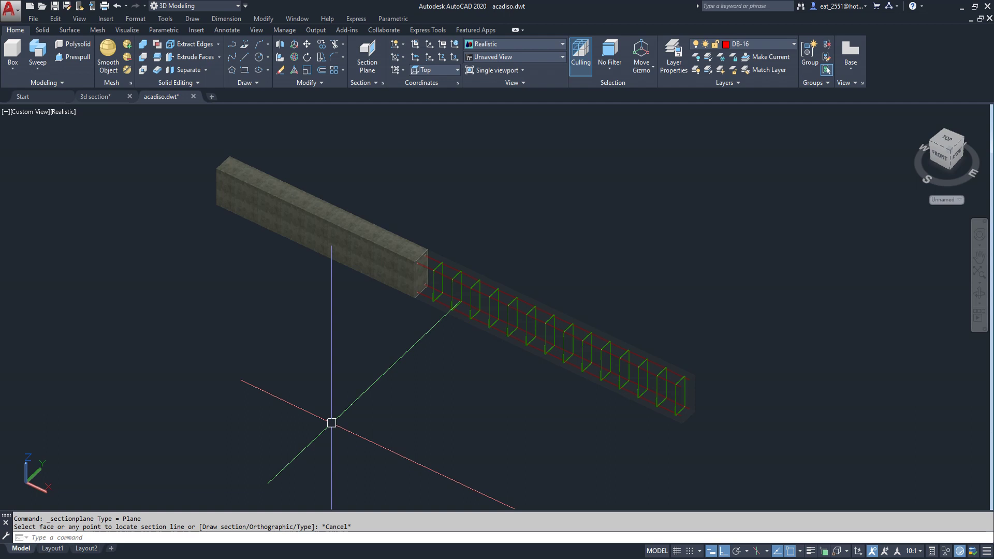
{"action": "middle_click_drag", "start_coordinate": [621, 304], "coordinate": [482, 252]}
{"action": "scroll", "coordinate": [499, 371], "scroll_direction": "up", "scroll_amount": 3}
{"action": "scroll", "coordinate": [488, 386], "scroll_direction": "down", "scroll_amount": 4}
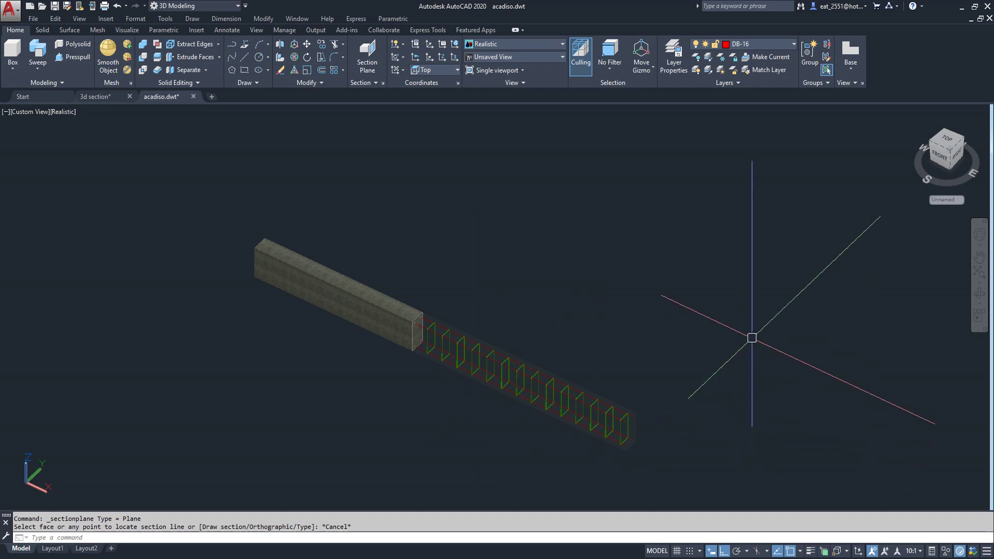
{"action": "middle_click_drag", "start_coordinate": [502, 367], "coordinate": [510, 350]}
{"action": "scroll", "coordinate": [515, 348], "scroll_direction": "up", "scroll_amount": 2}
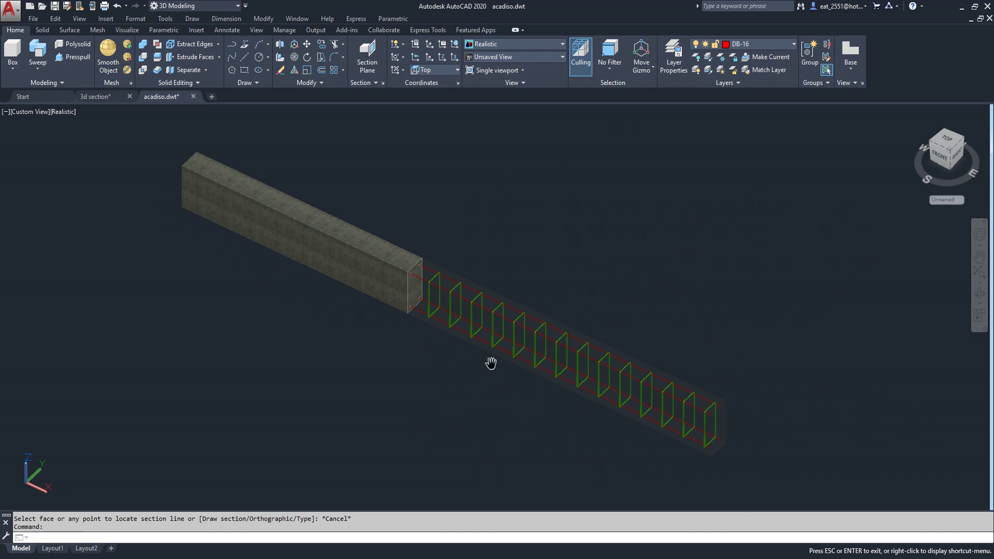
Orbit to view the beam from behind, then freeze the Concrete layer to reveal the rebar cage
{"action": "left_click", "coordinate": [979, 294]}
{"action": "mouse_move", "coordinate": [783, 357]}
{"action": "left_mouse_down"}
{"action": "mouse_move", "coordinate": [557, 319]}
{"action": "mouse_move", "coordinate": [588, 275]}
{"action": "mouse_move", "coordinate": [751, 346]}
{"action": "mouse_move", "coordinate": [817, 290]}
{"action": "mouse_move", "coordinate": [854, 374]}
{"action": "mouse_move", "coordinate": [788, 348]}
{"action": "mouse_move", "coordinate": [795, 333]}
{"action": "left_mouse_up"}
{"action": "right_click", "coordinate": [656, 259]}
{"action": "left_click", "coordinate": [670, 270]}
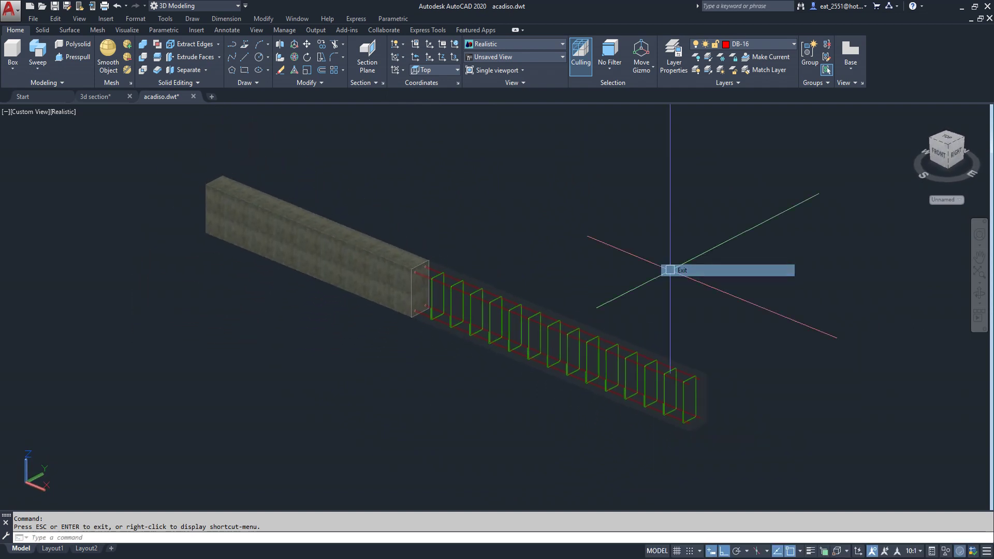
{"action": "left_click", "coordinate": [761, 45]}
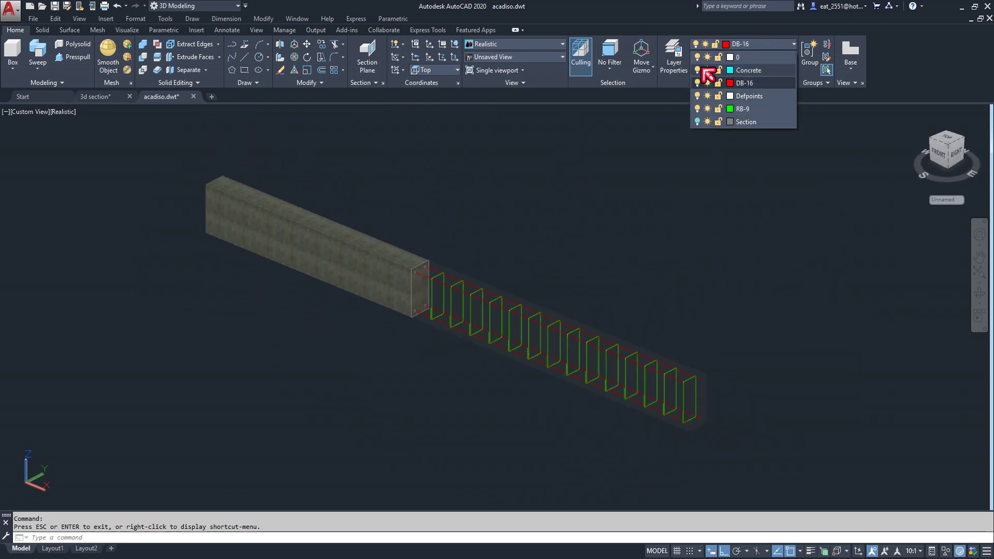
{"action": "left_click", "coordinate": [699, 69]}
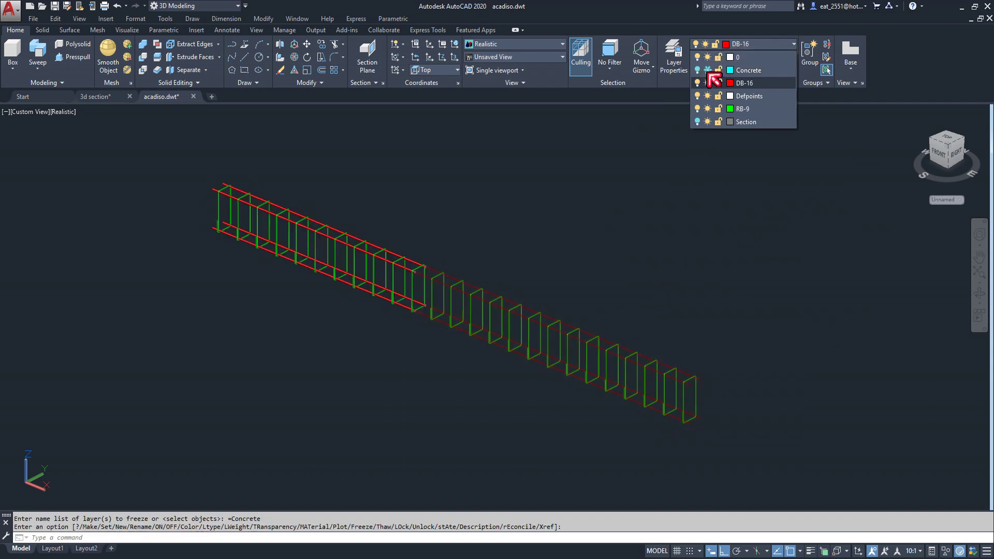
{"action": "left_click", "coordinate": [708, 70]}
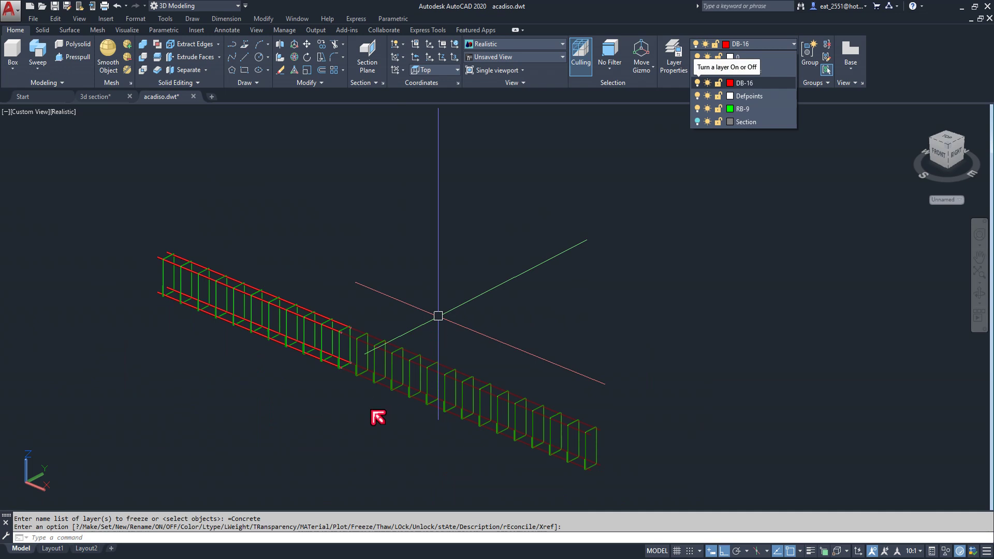
{"action": "scroll", "coordinate": [357, 396], "scroll_direction": "up", "scroll_amount": 4}
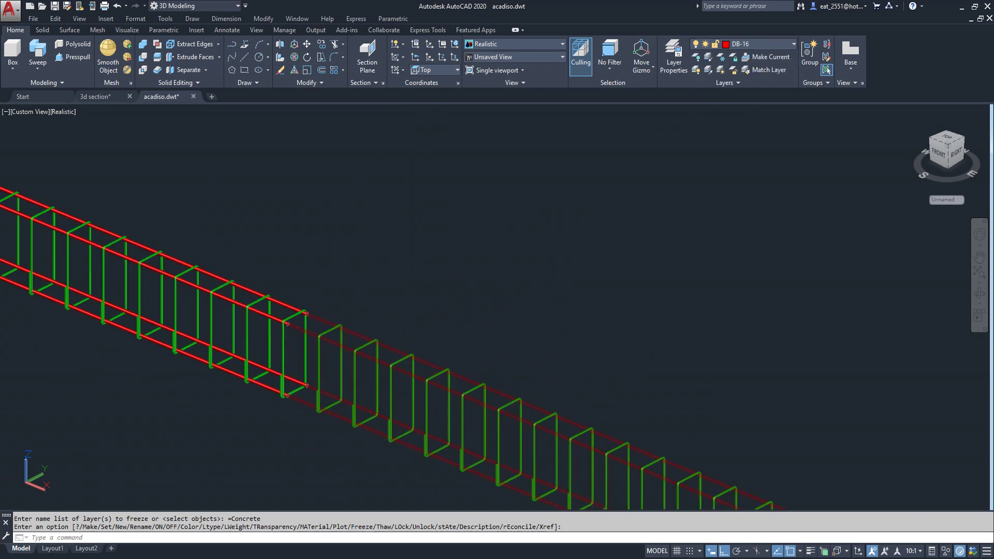
{"action": "scroll", "coordinate": [445, 316], "scroll_direction": "down", "scroll_amount": 2}
{"action": "key", "text": "Return"}
{"action": "scroll", "coordinate": [461, 319], "scroll_direction": "down", "scroll_amount": 3}
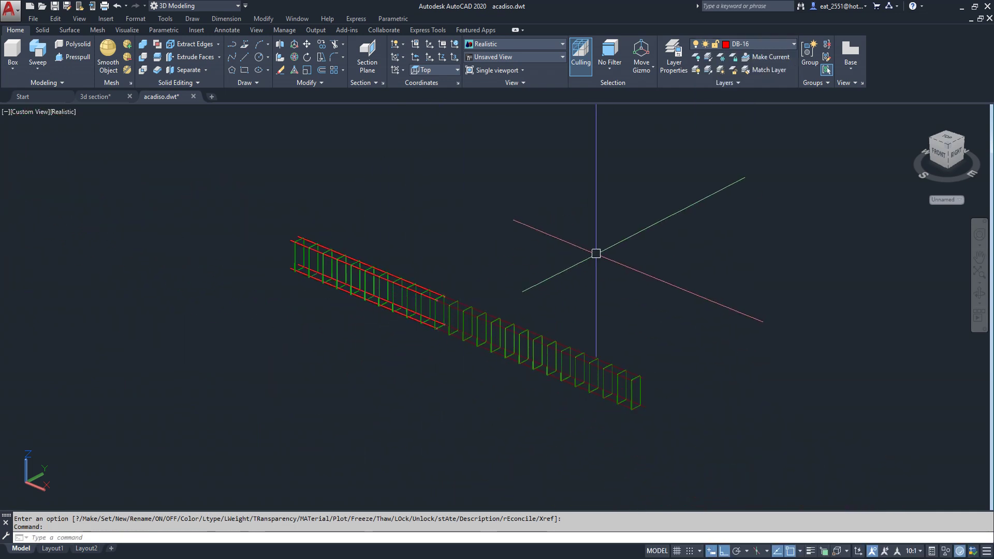